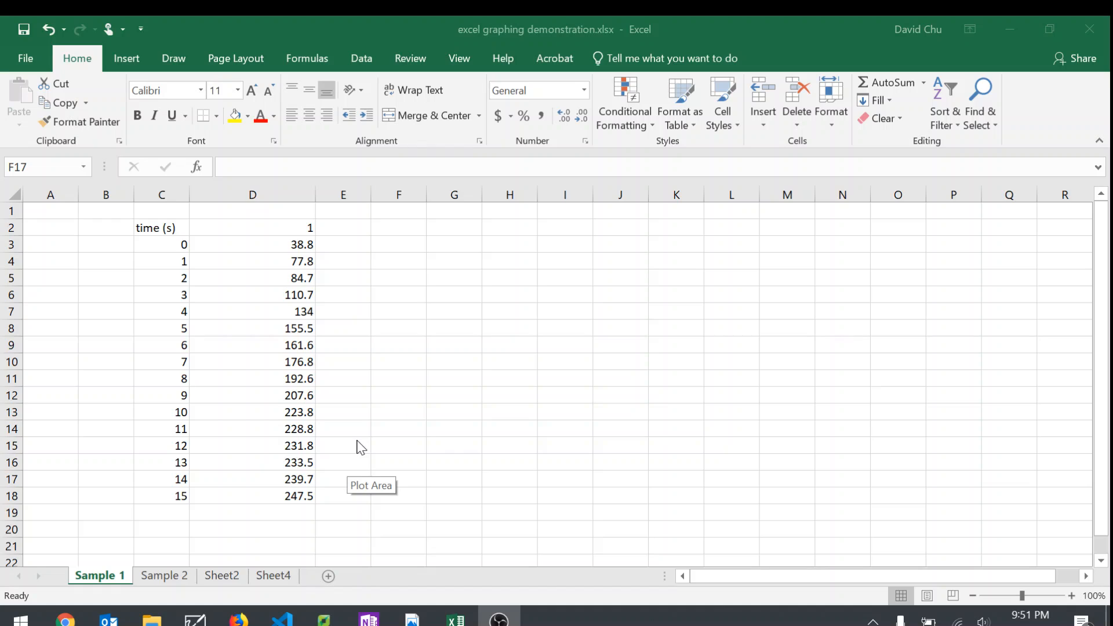
Step: Examine the time and temperature data in columns C and D, from the header cells to the last row
left_click(168, 230)
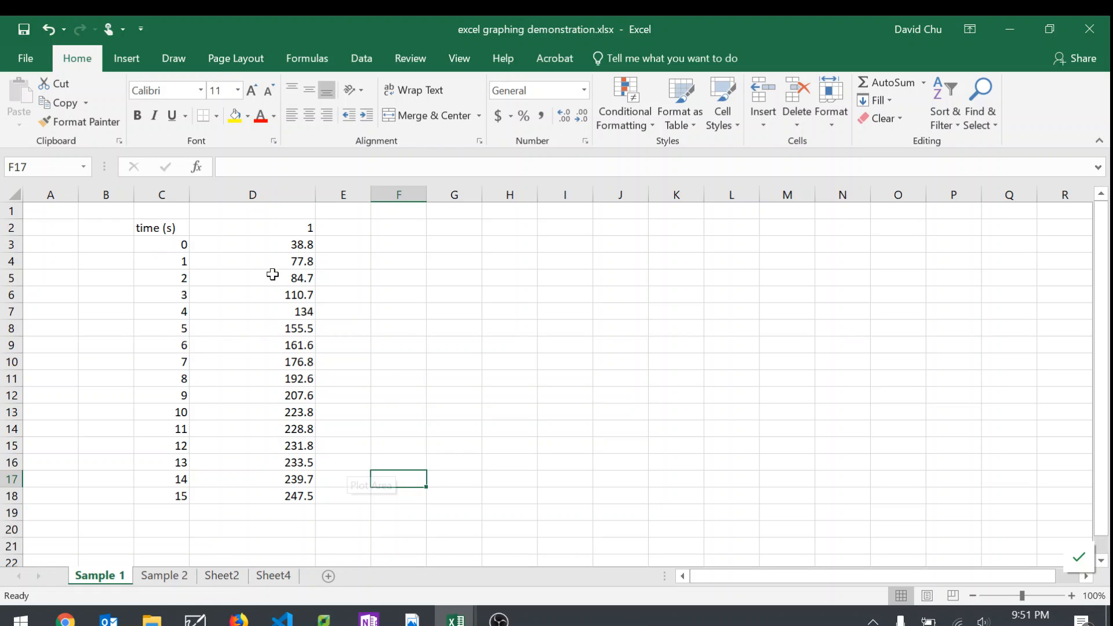
left_click(266, 244)
left_click(259, 268)
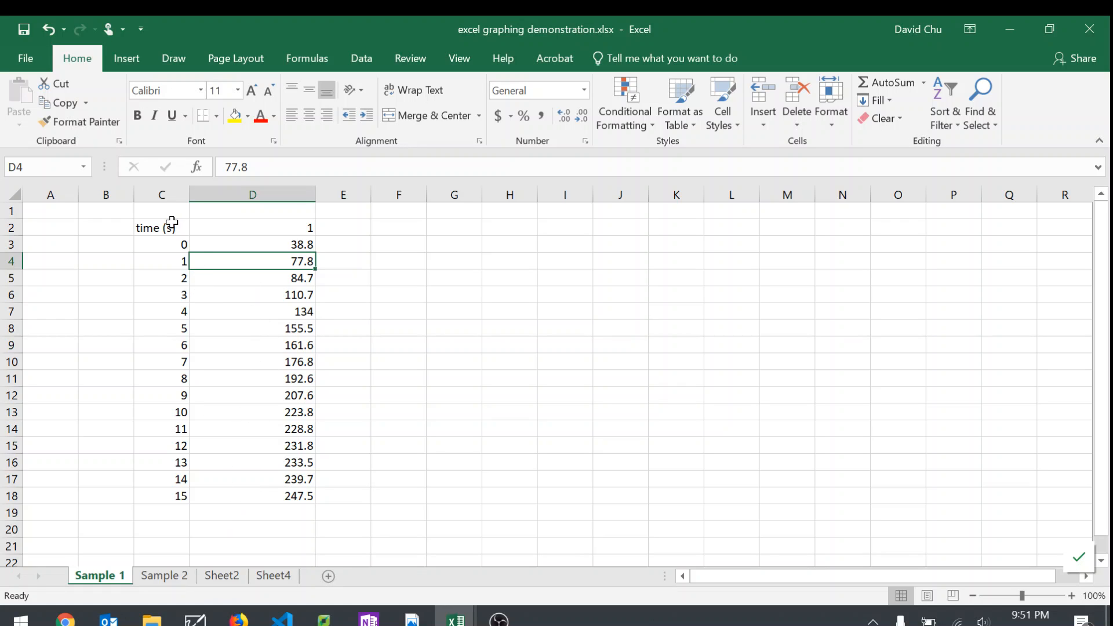
left_click(165, 494)
left_click(249, 493)
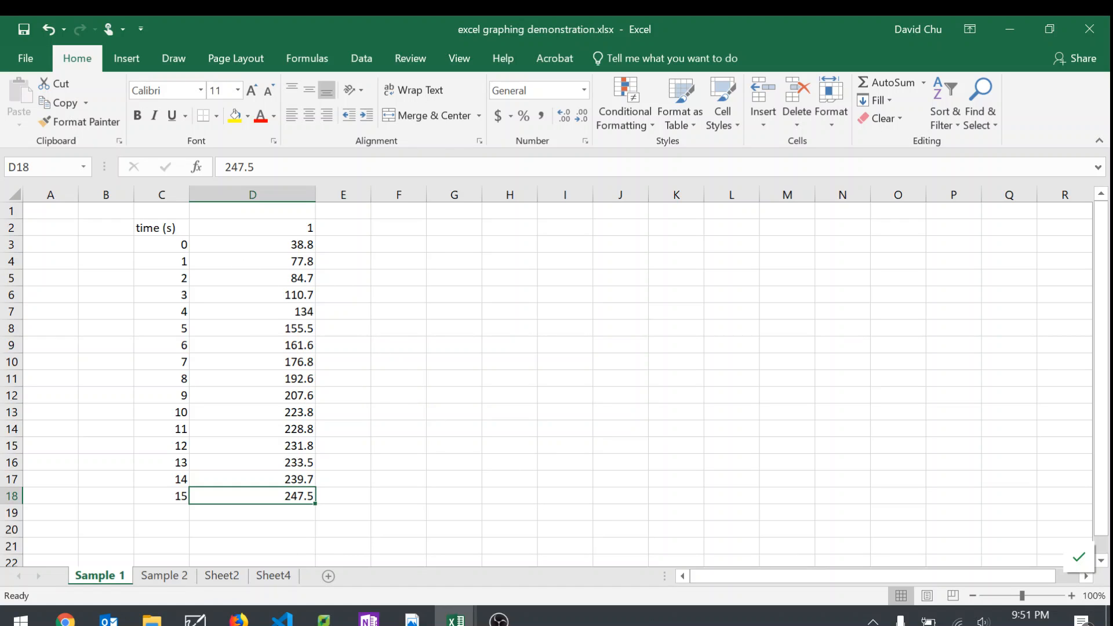
left_click(269, 228)
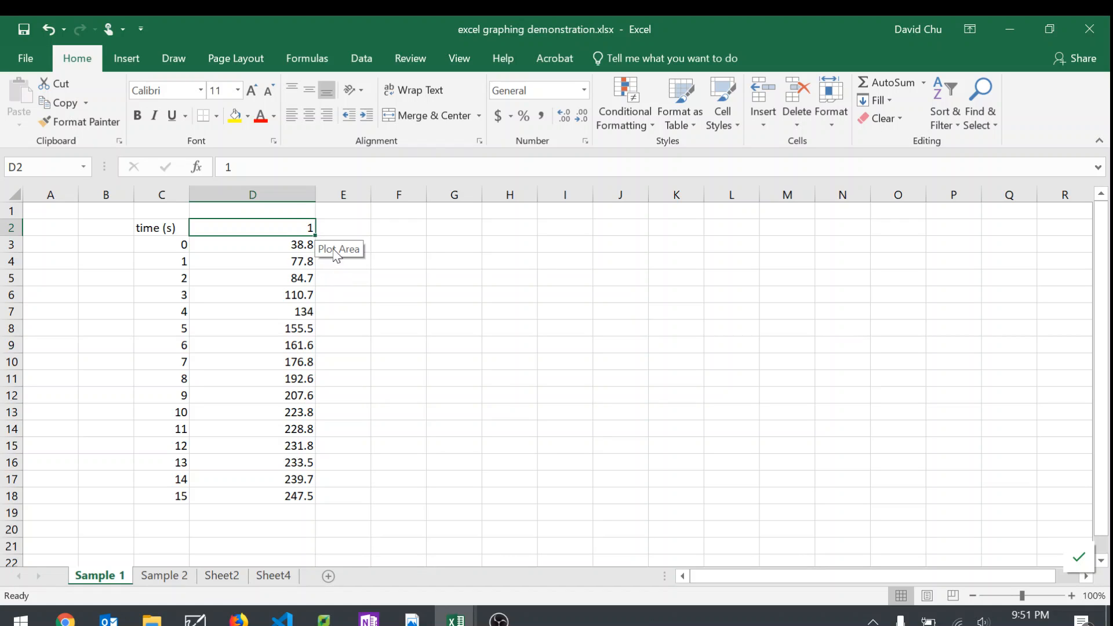
left_click(151, 226)
left_click(261, 235)
left_click(145, 228)
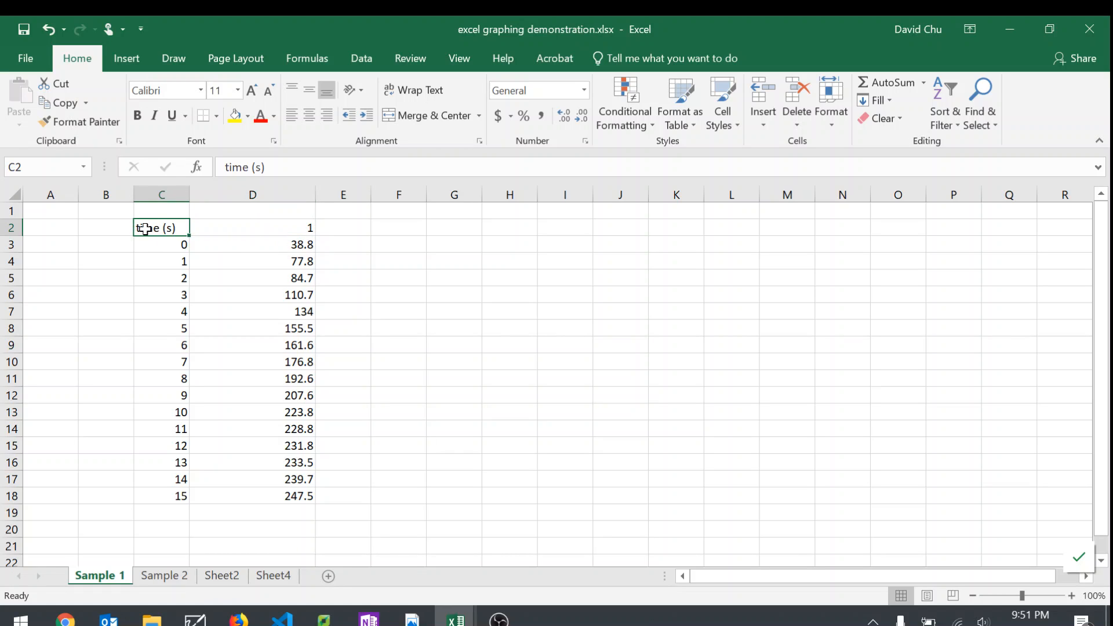
Step: Change the header in cell D2 to "Temperature (degrees)"
left_click(250, 227)
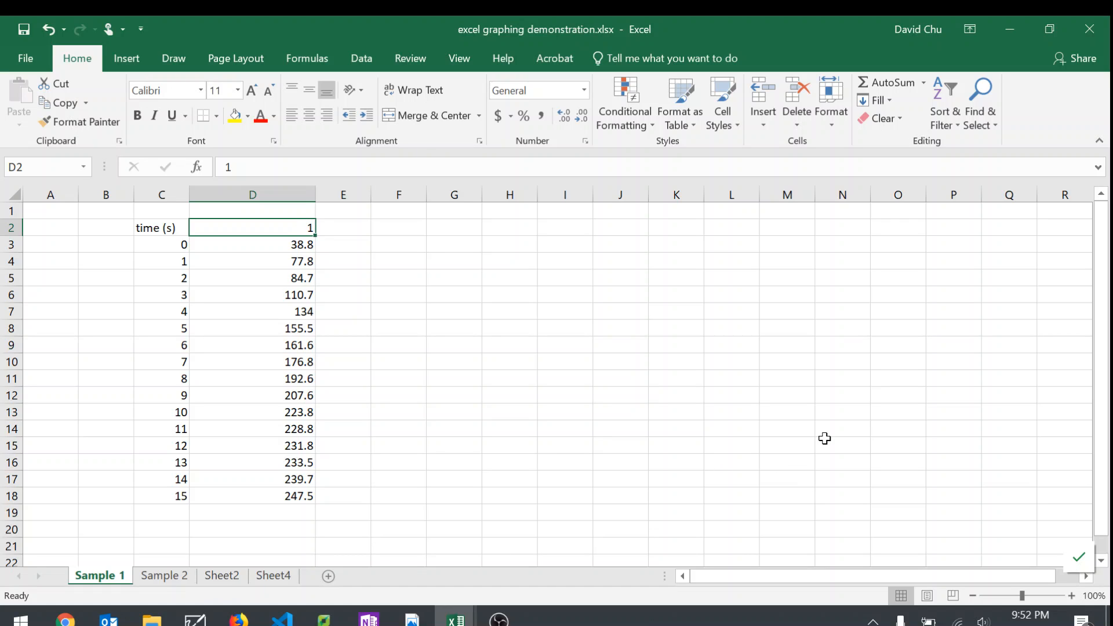
type("Temperature")
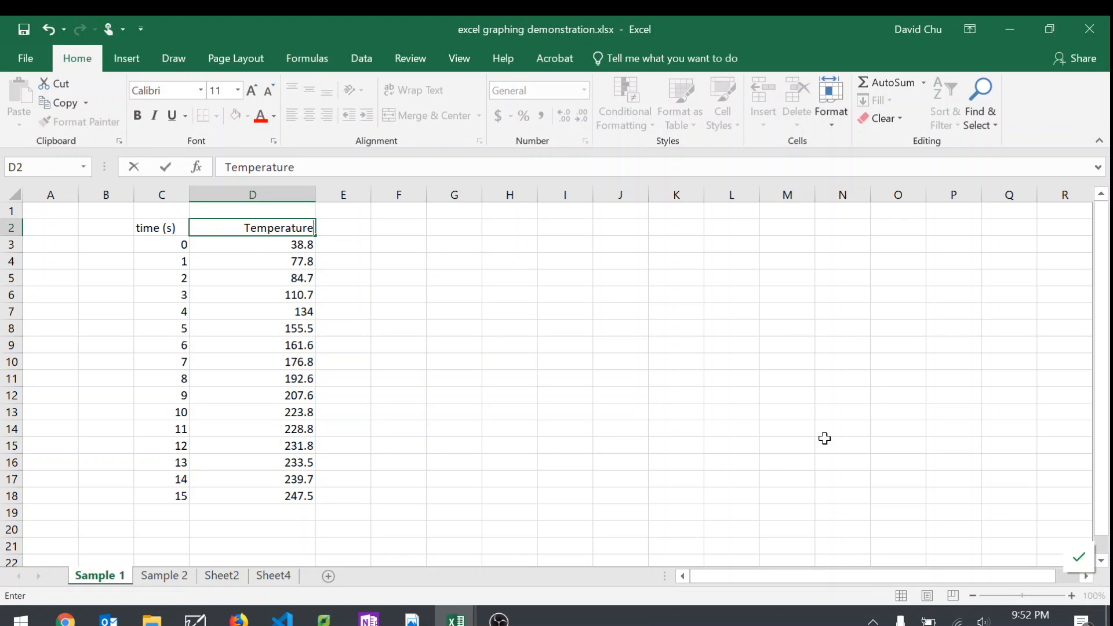
type(" (d")
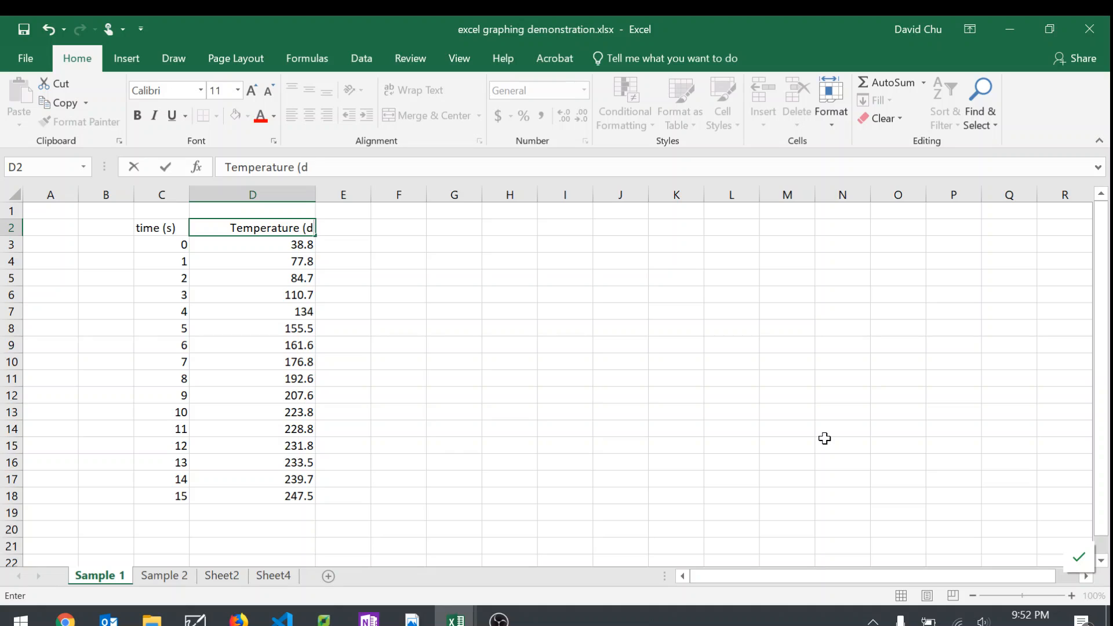
type("egrees)")
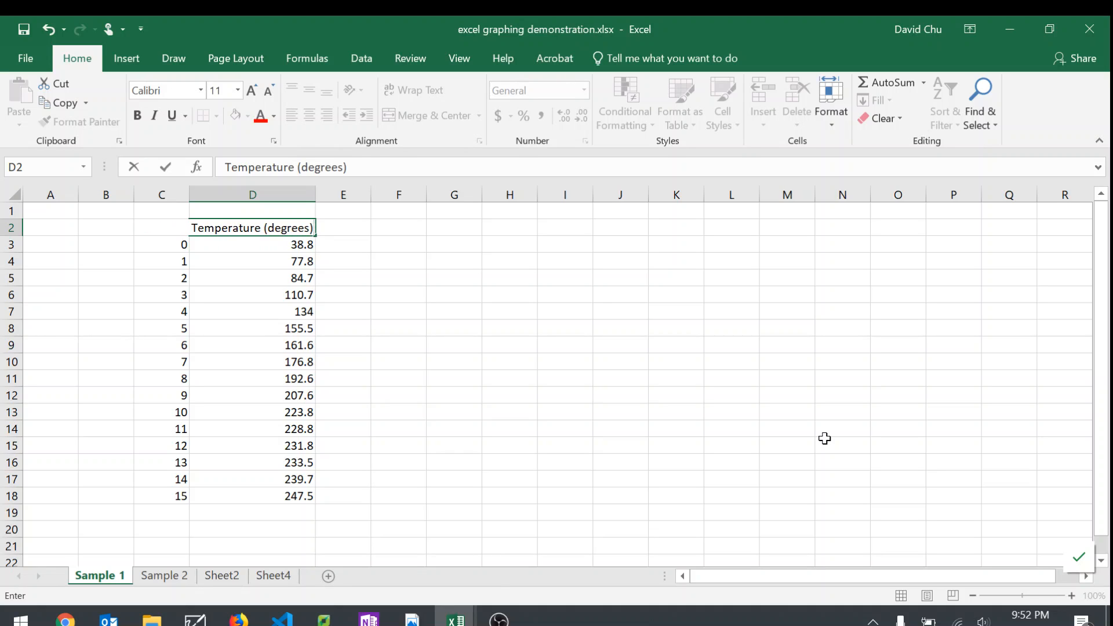
key("Return")
left_click(346, 259)
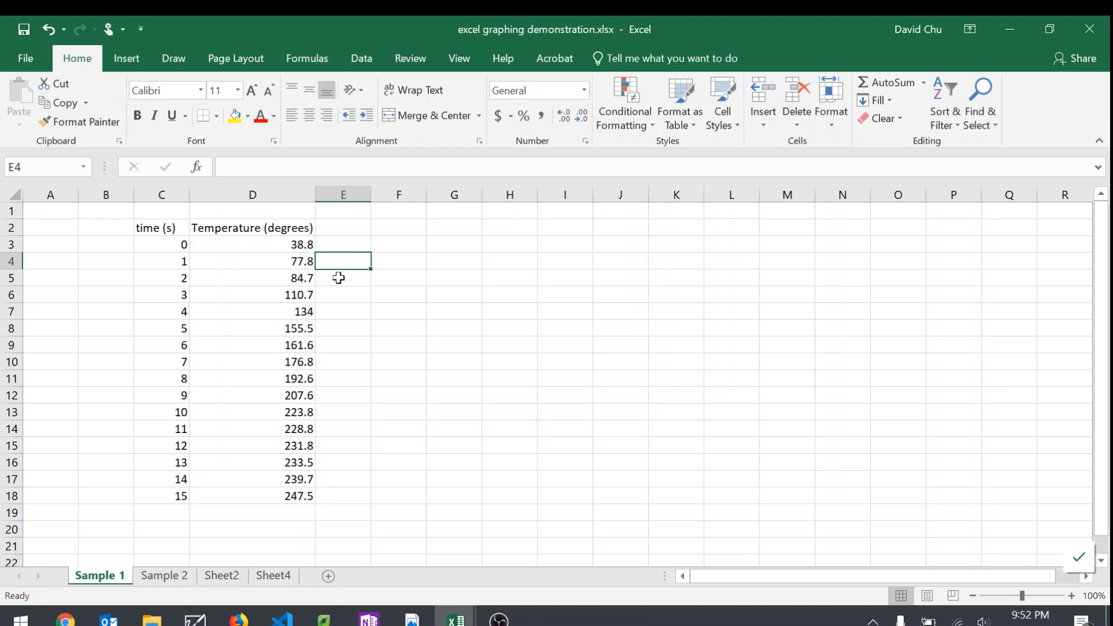
Step: Insert a markers-only scatter chart from C2:D18 and move it clear of the data, over about columns I to P
left_click_drag(150, 230, 265, 505)
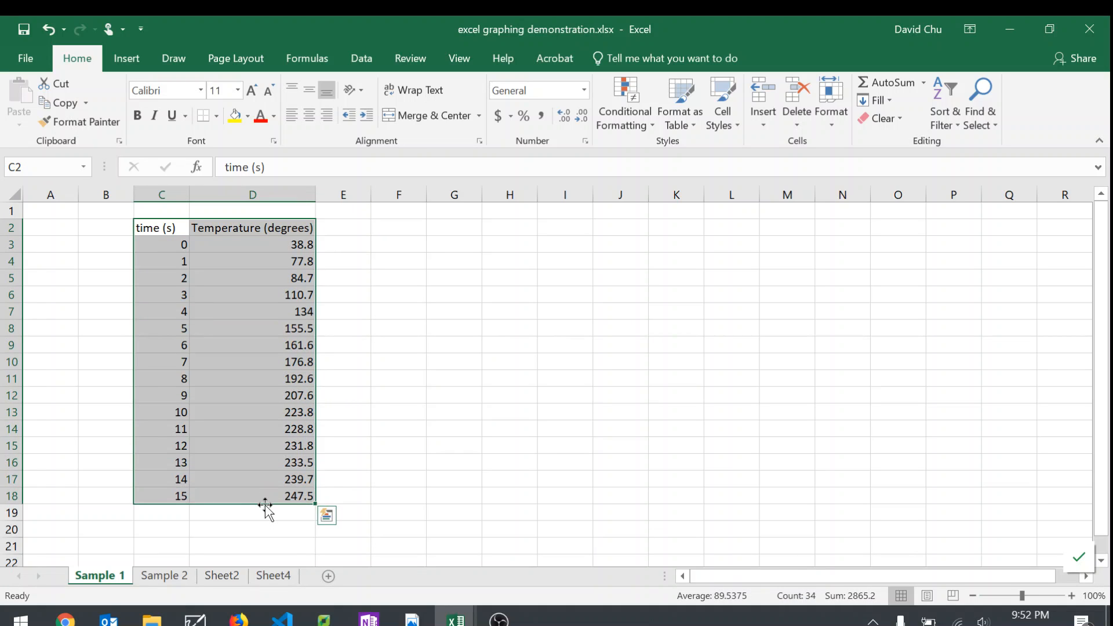
left_click(130, 65)
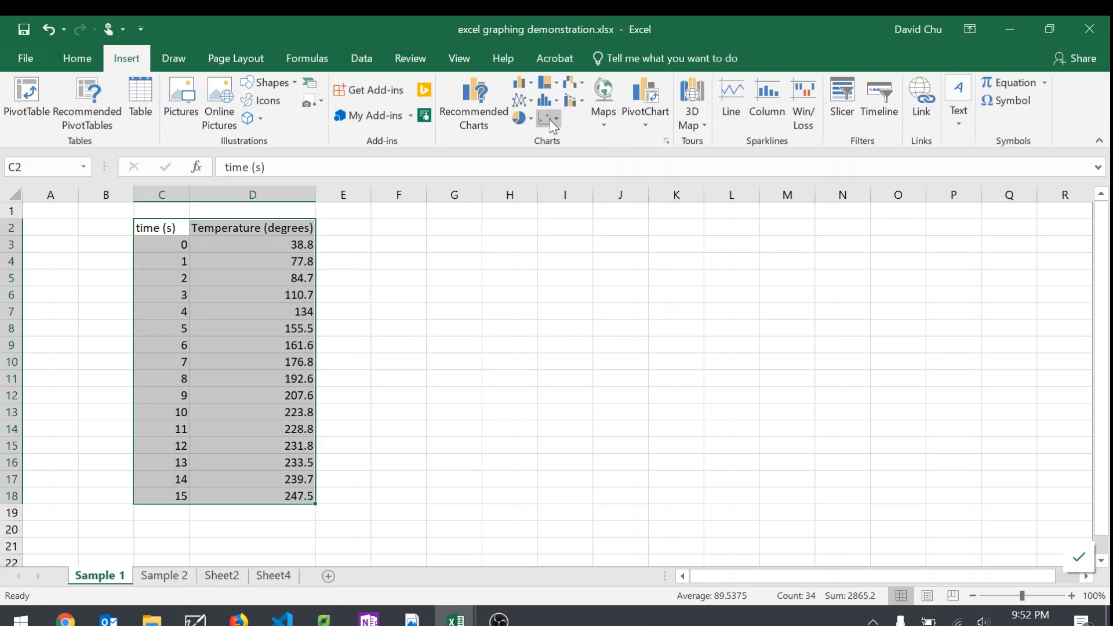
left_click(556, 118)
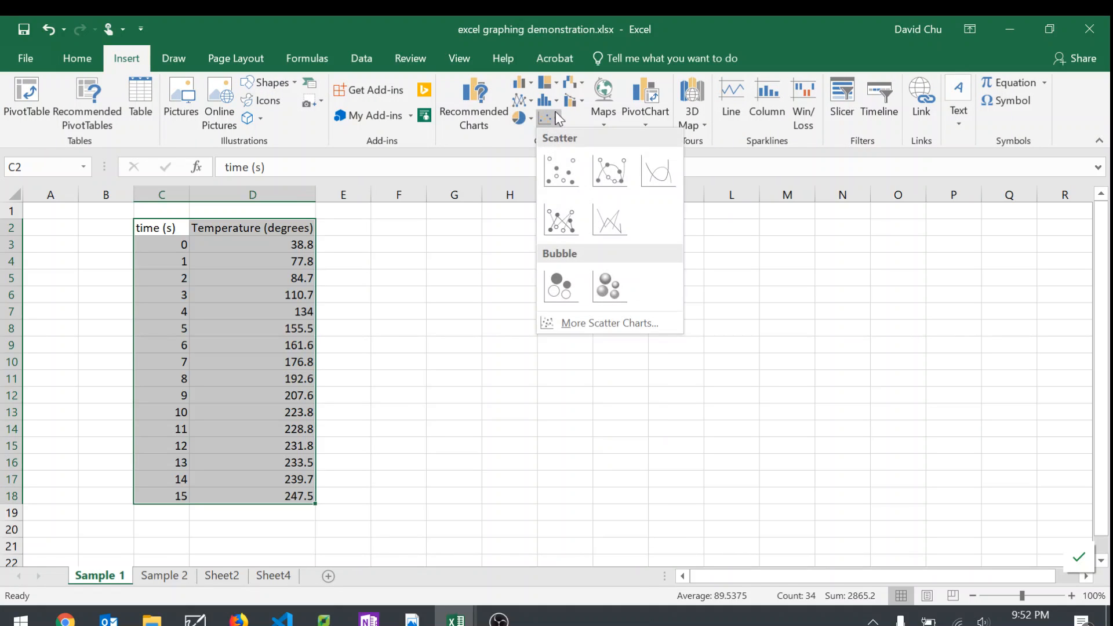
left_click(555, 121)
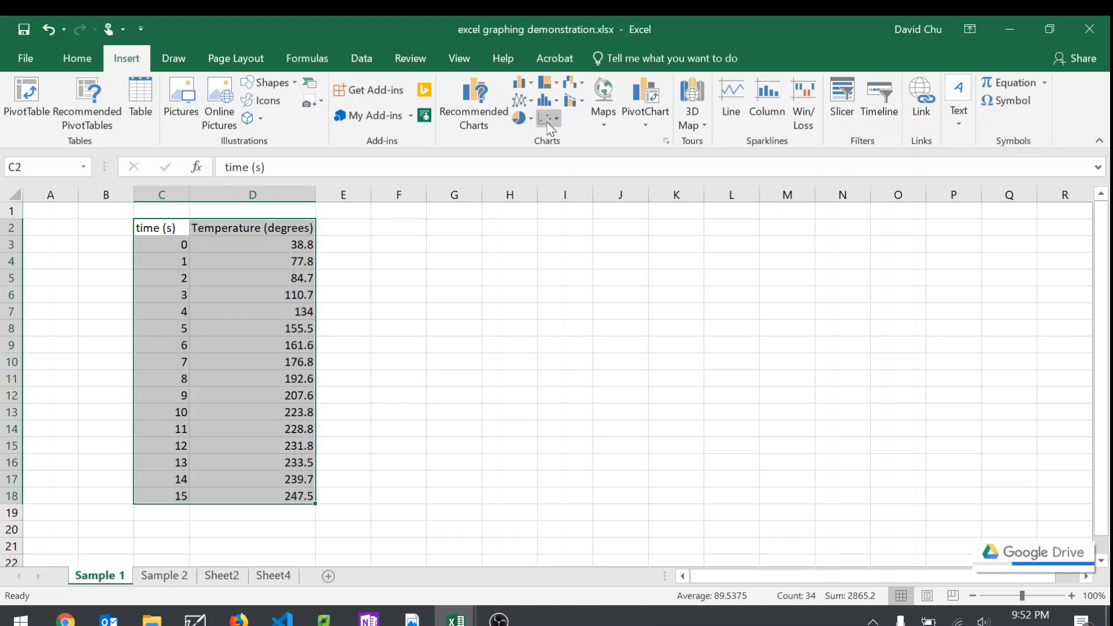
left_click(550, 119)
left_click(563, 172)
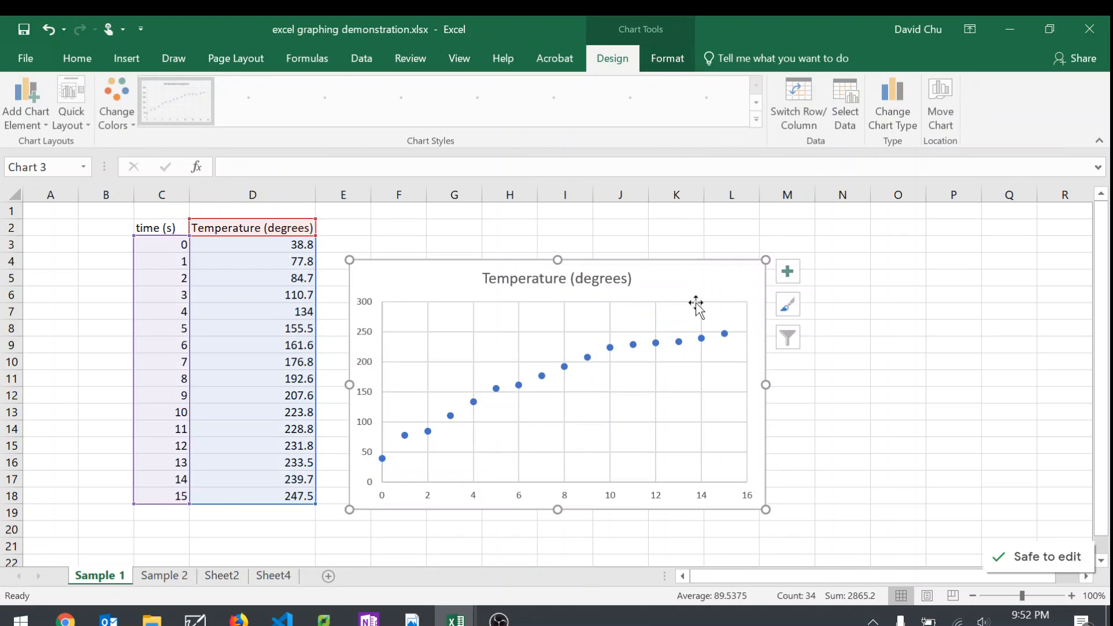
left_click_drag(695, 302, 705, 260)
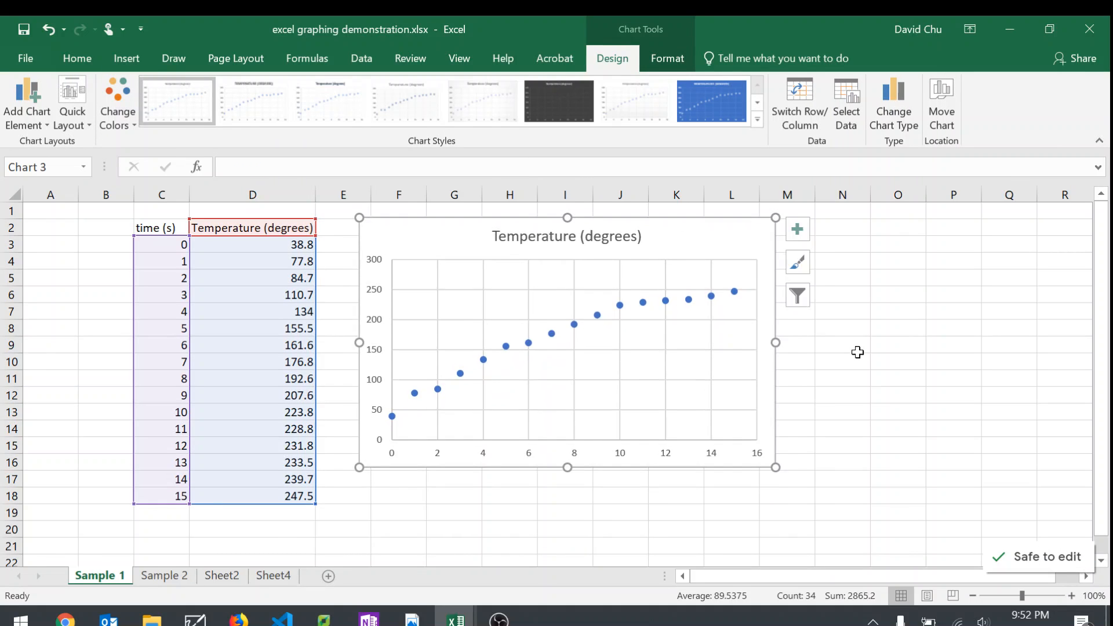
left_click_drag(430, 243, 613, 261)
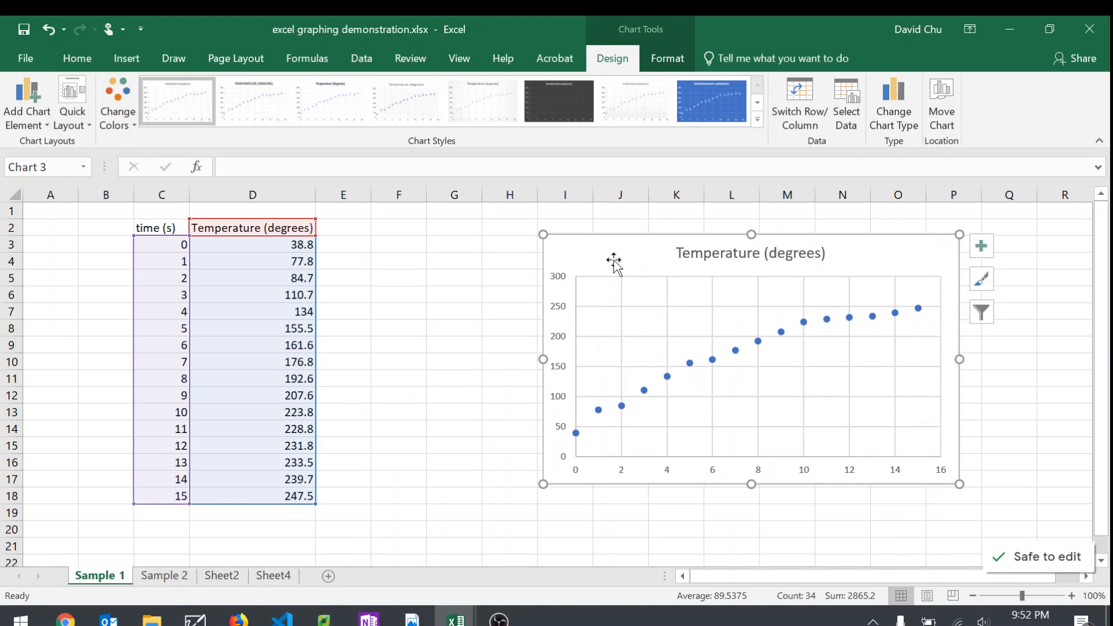
Step: Try 86 as the temperature in cell D5 to test the chart's link to the data, and undo the change
left_click(299, 279)
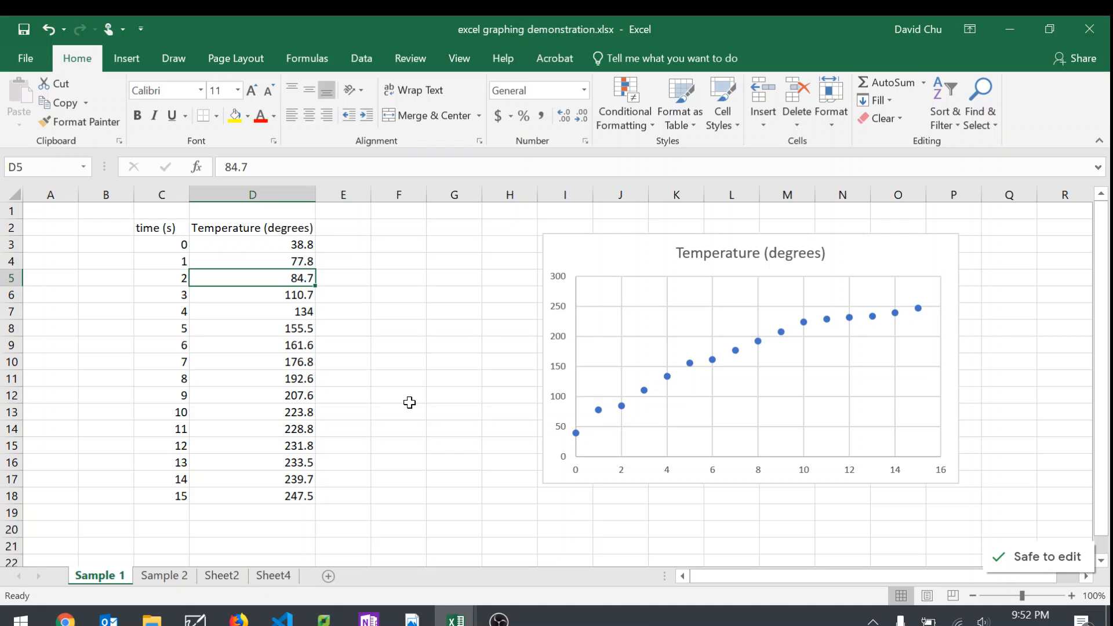
type("86")
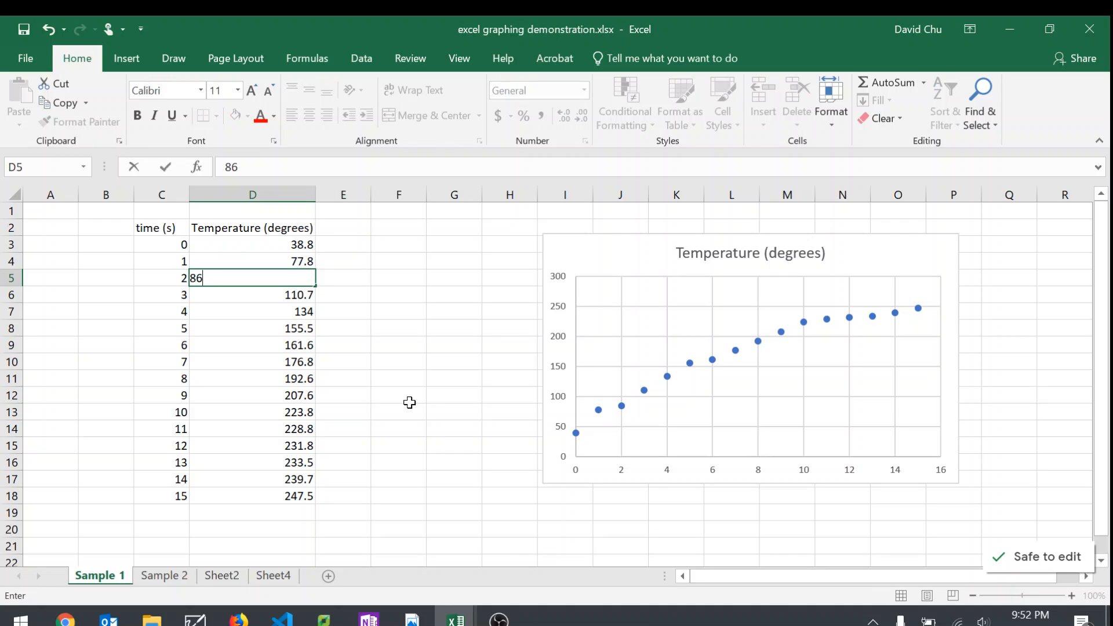
key("Return")
key("ctrl+z")
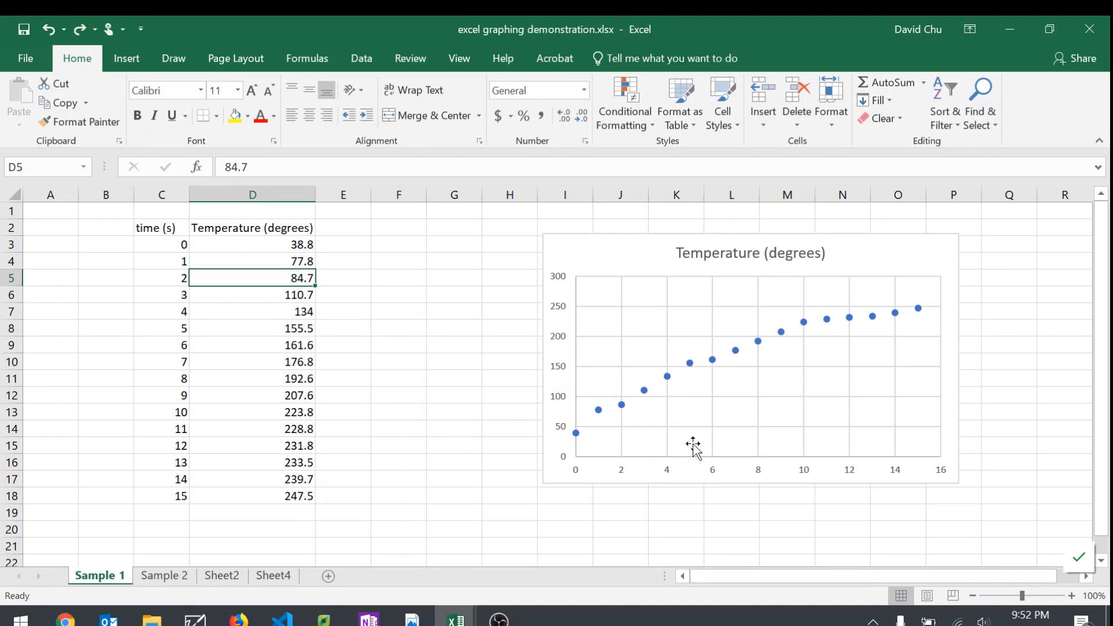
mouse_move(625, 404)
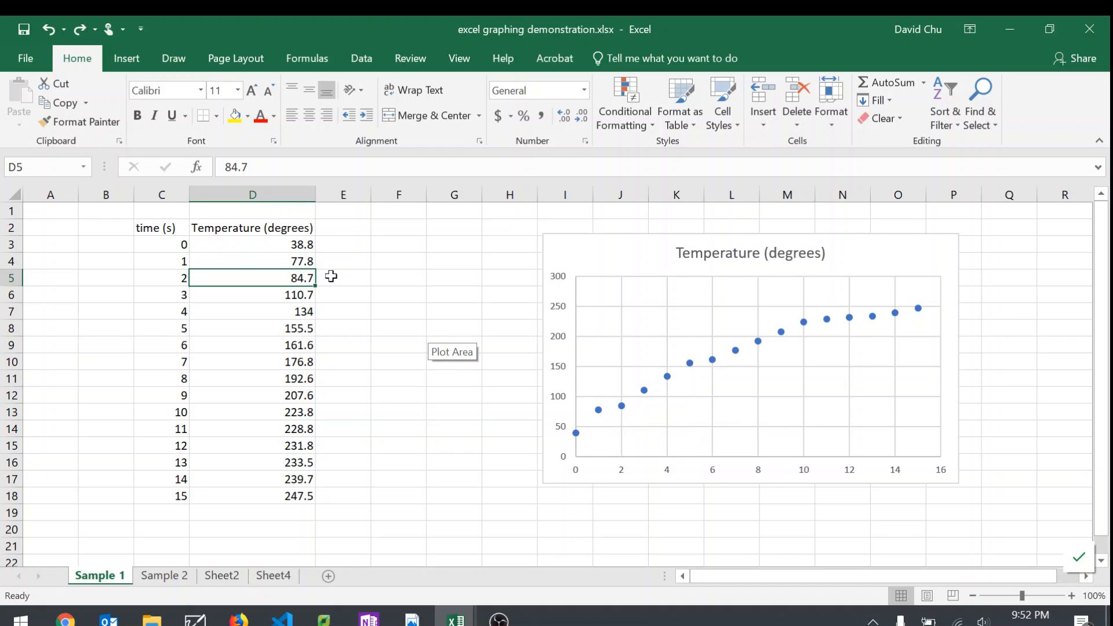
Step: Move the scatter chart closer to the data table so its edge starts at about column G
left_click(365, 295)
left_click(592, 276)
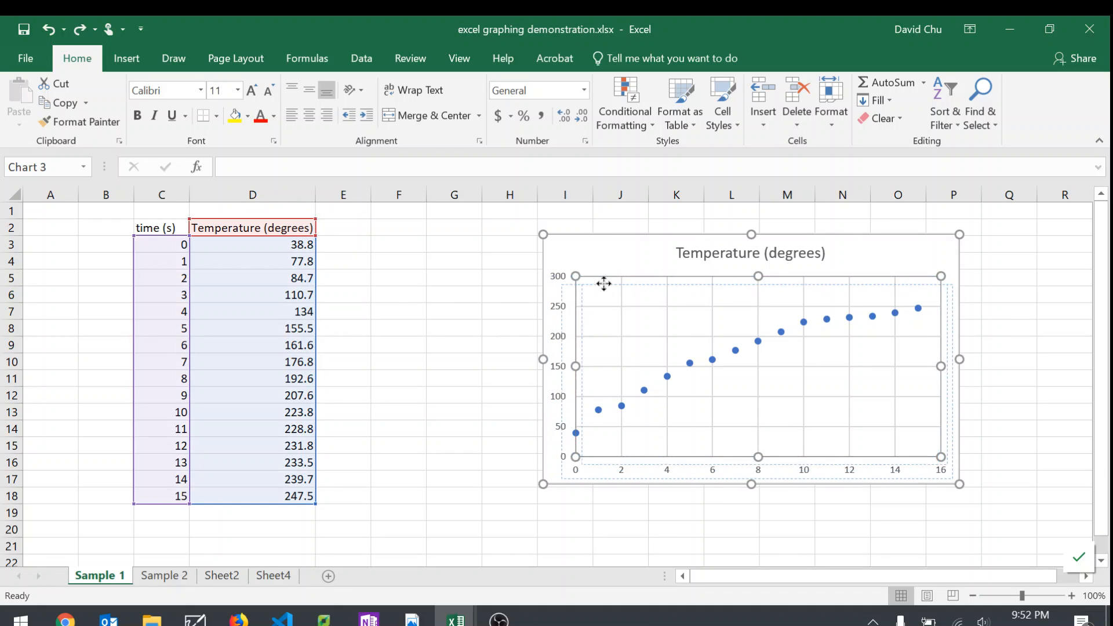
left_click(602, 255)
left_click_drag(541, 252, 451, 250)
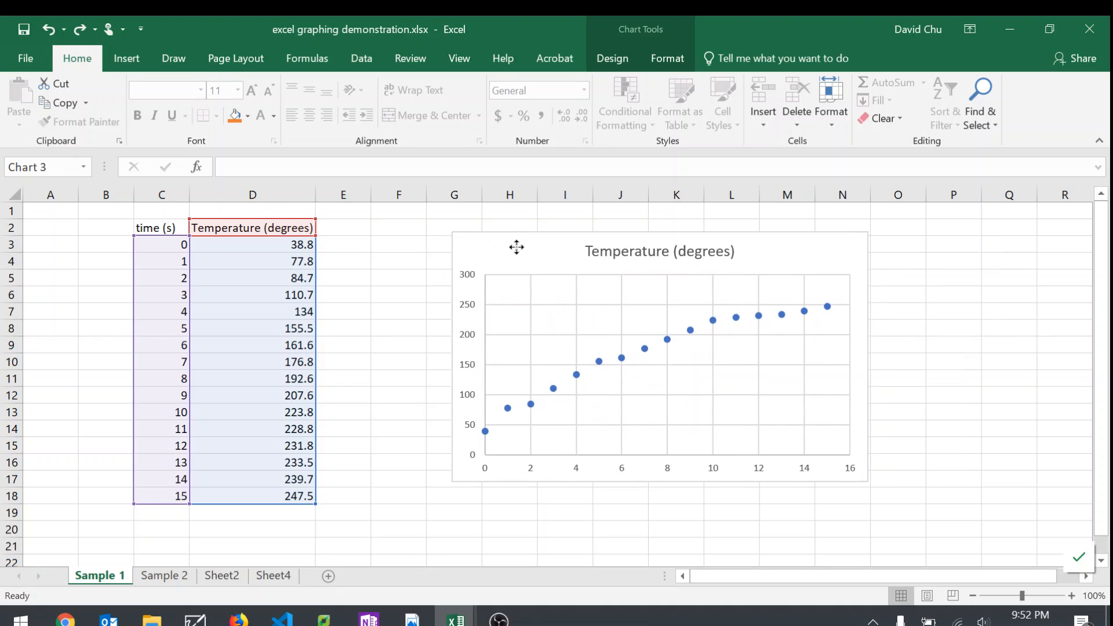
left_click(405, 278)
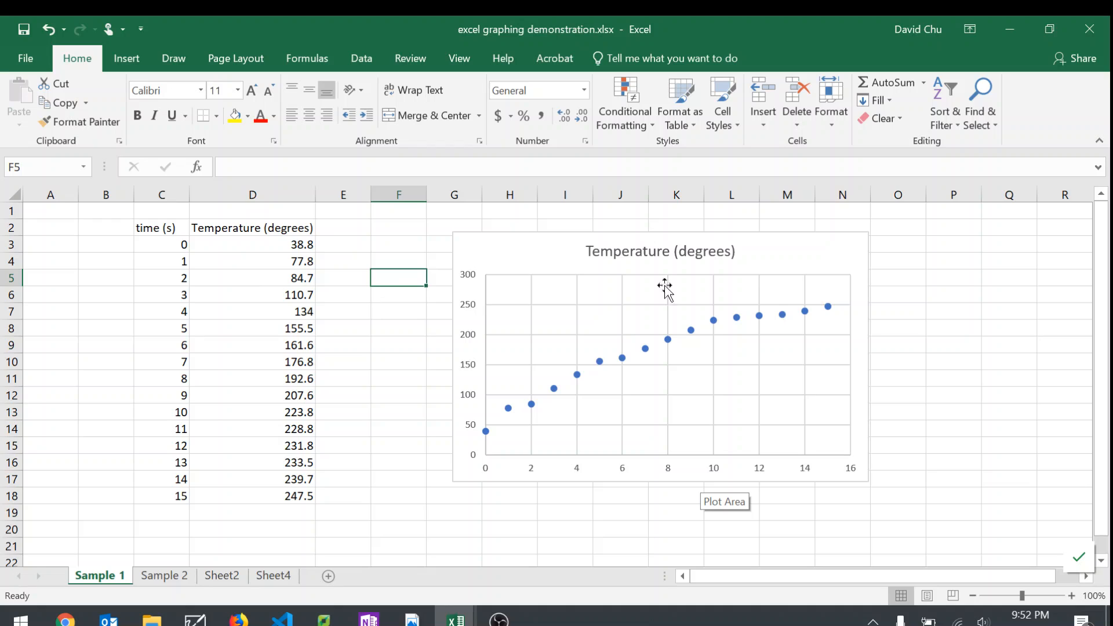
Step: Replace the chart title with "Temperature change over time (BBQ Experiment)"
left_click(670, 249)
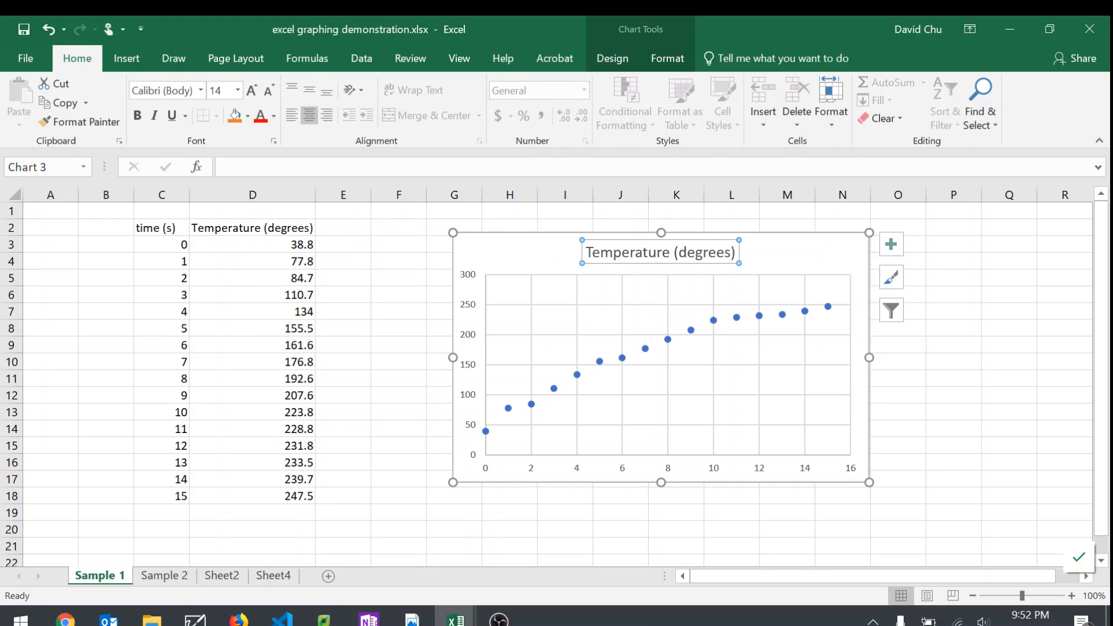
left_click_drag(586, 253, 794, 266)
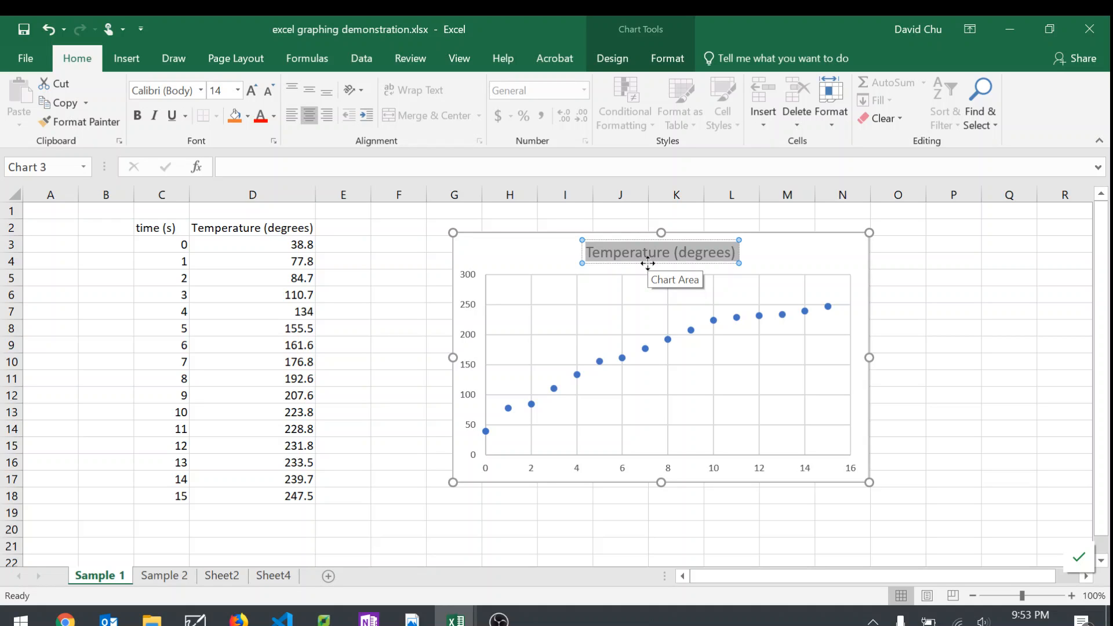
type("Temperatue")
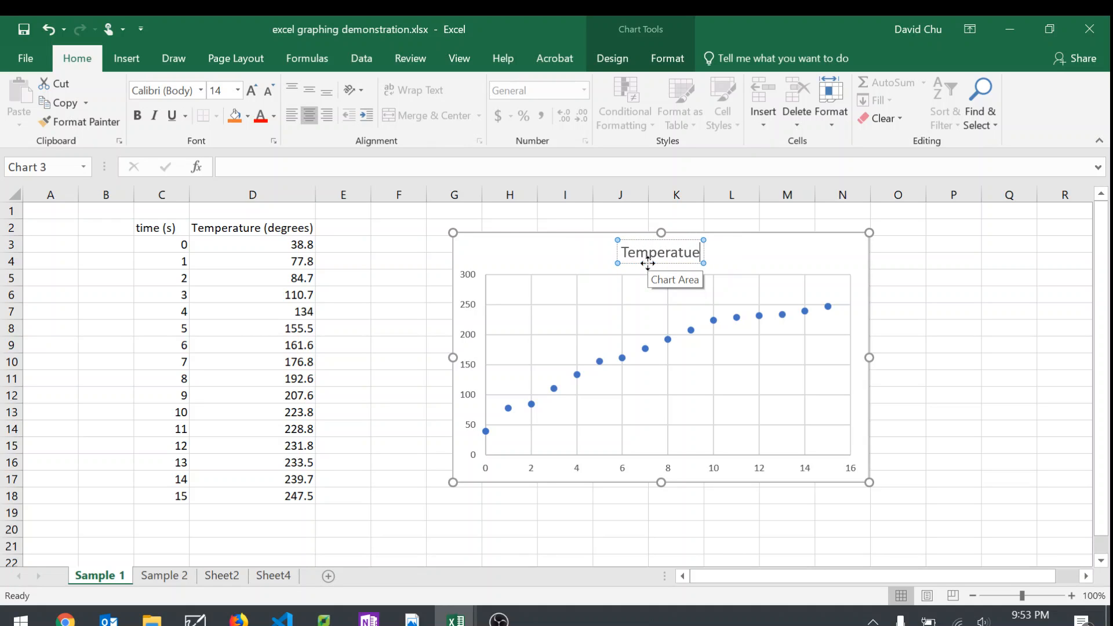
key("BackSpace")
type("re c")
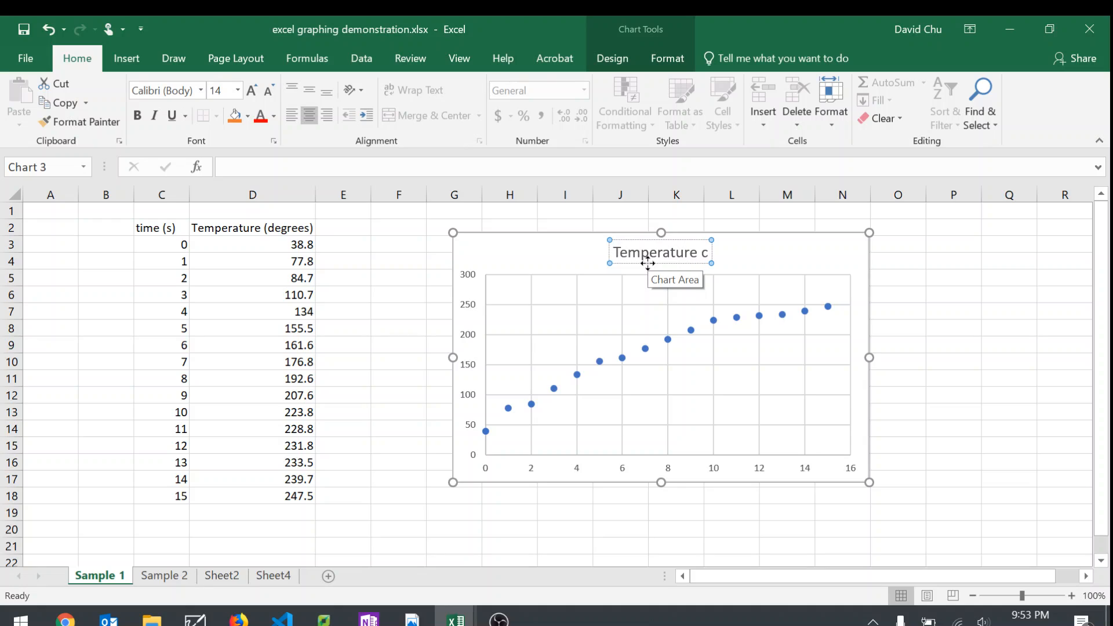
type("hange over ti")
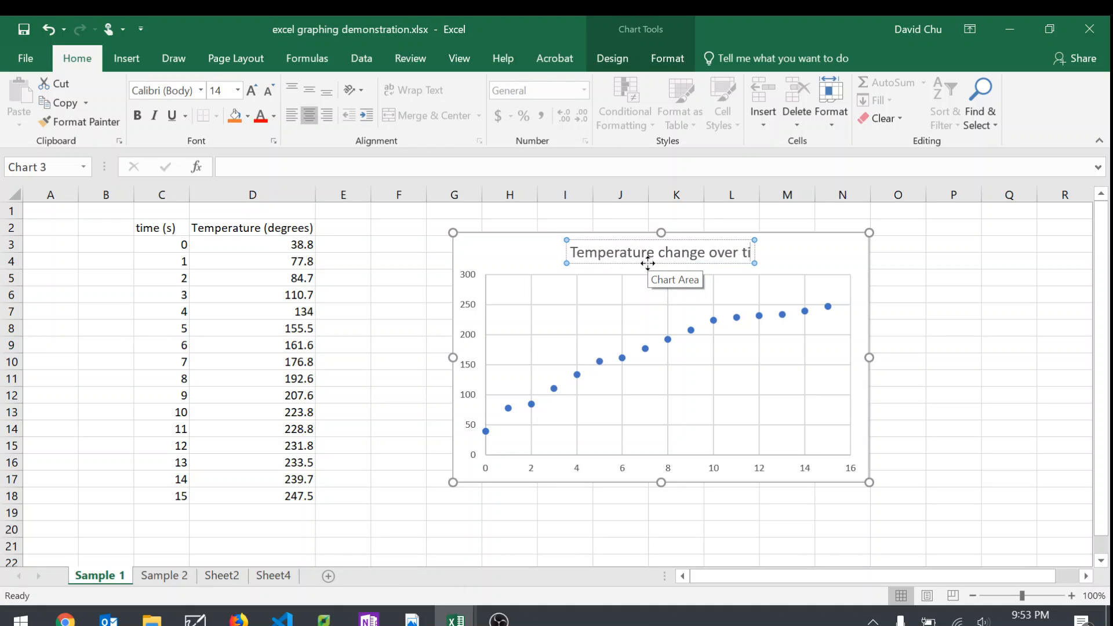
type("me (BBQ Exp")
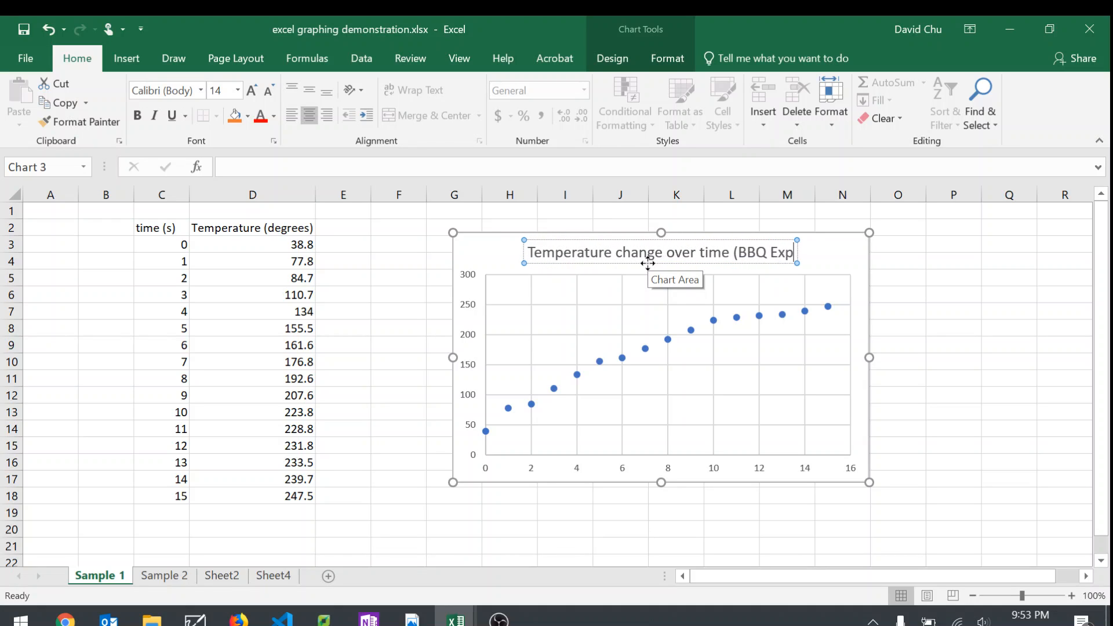
type("eriment)")
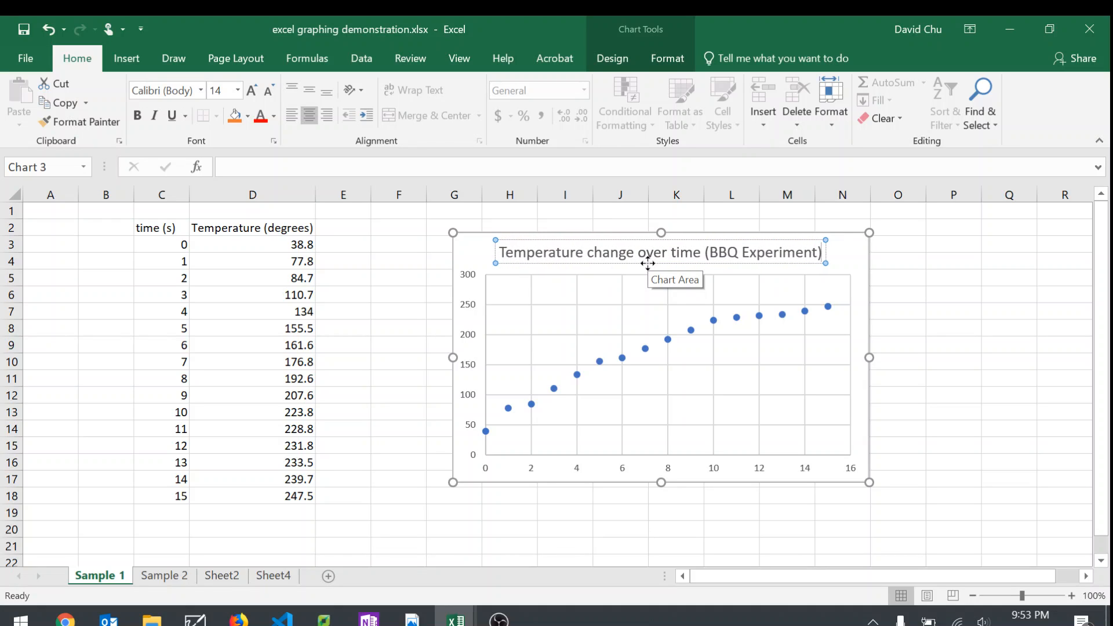
left_click(916, 347)
Step: Reposition the chart title so it sits roughly centred above the plot area
left_click(672, 252)
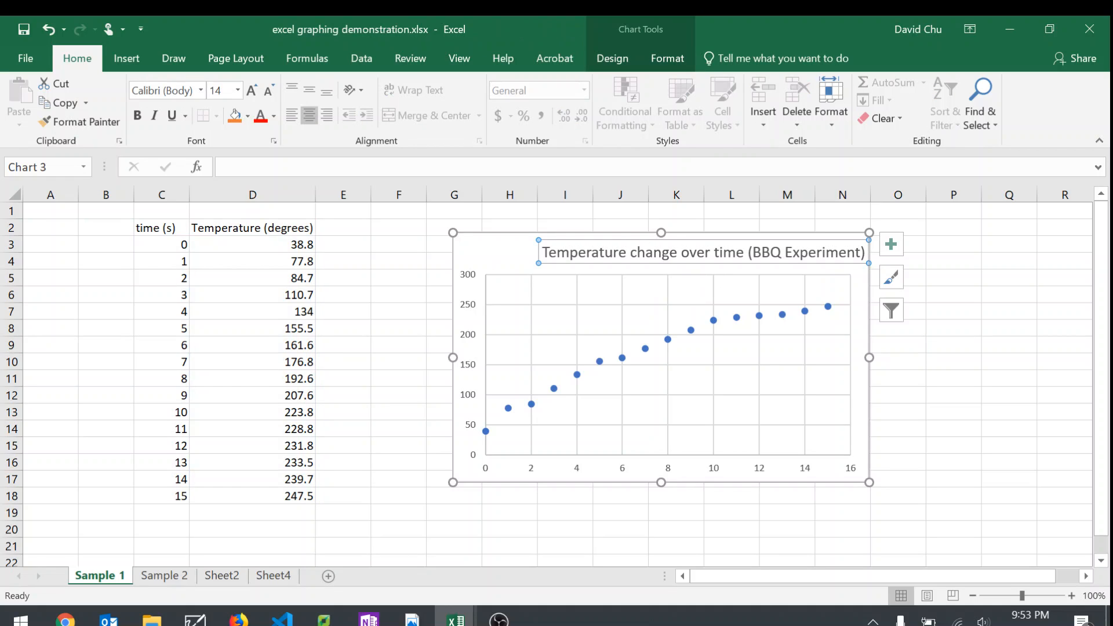
left_click_drag(648, 240, 615, 241)
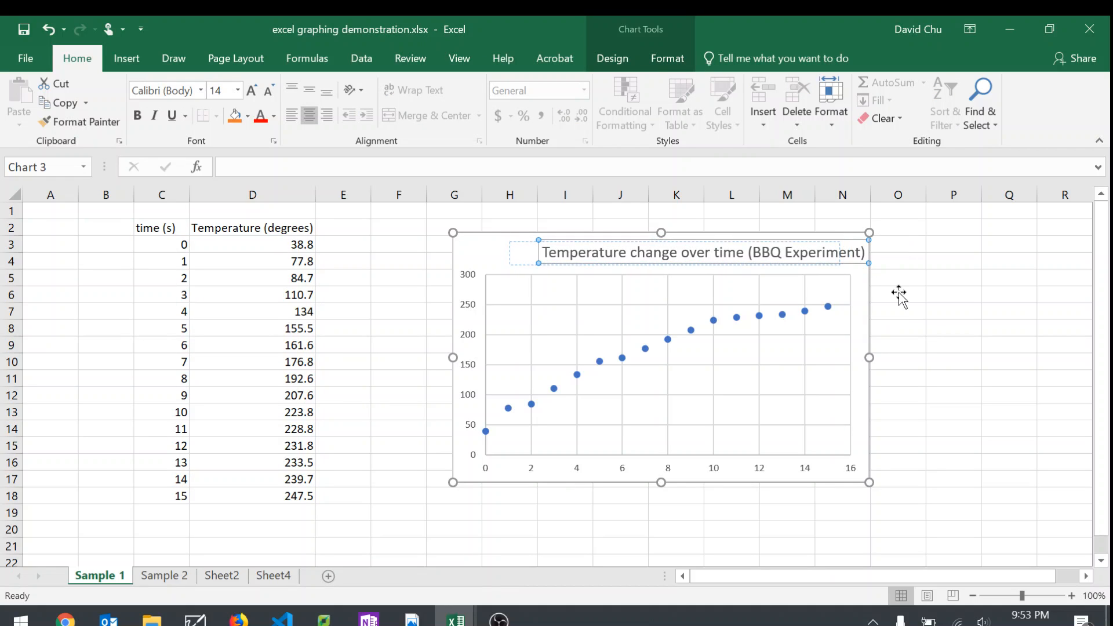
left_click(1061, 328)
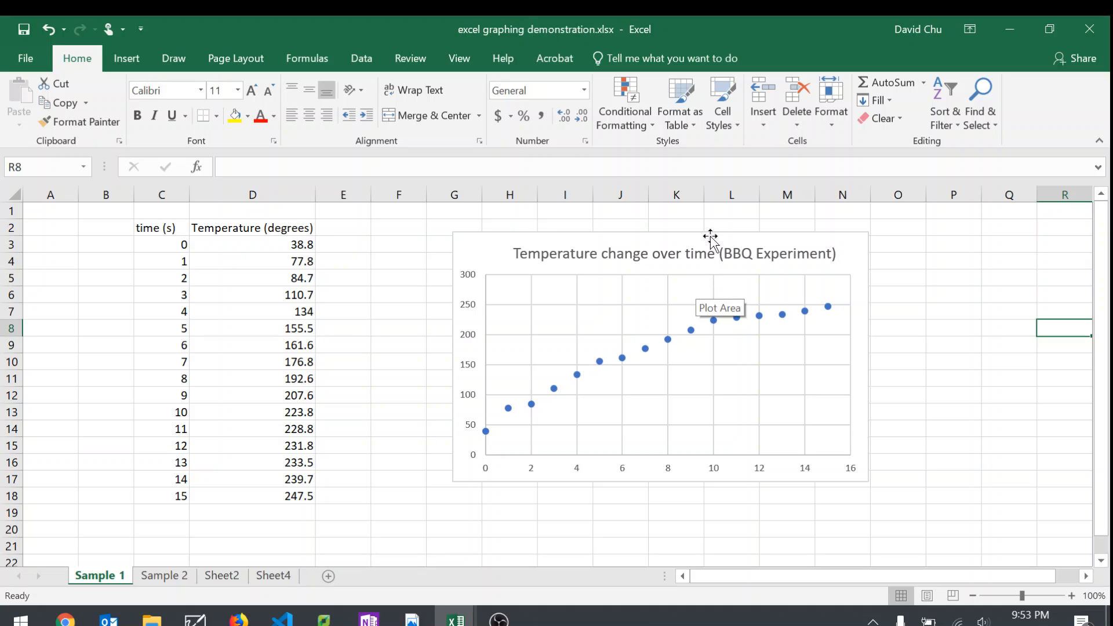
left_click(675, 263)
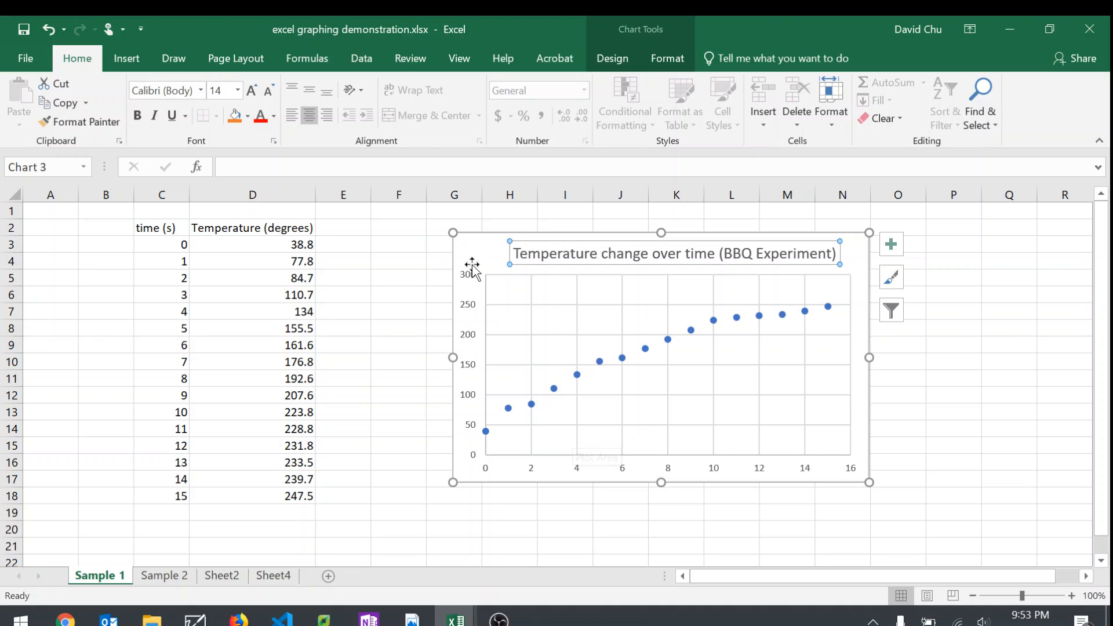
Step: Move the scatter chart slightly closer to the data table and add axis titles and a trendline to it
left_click_drag(471, 266, 448, 262)
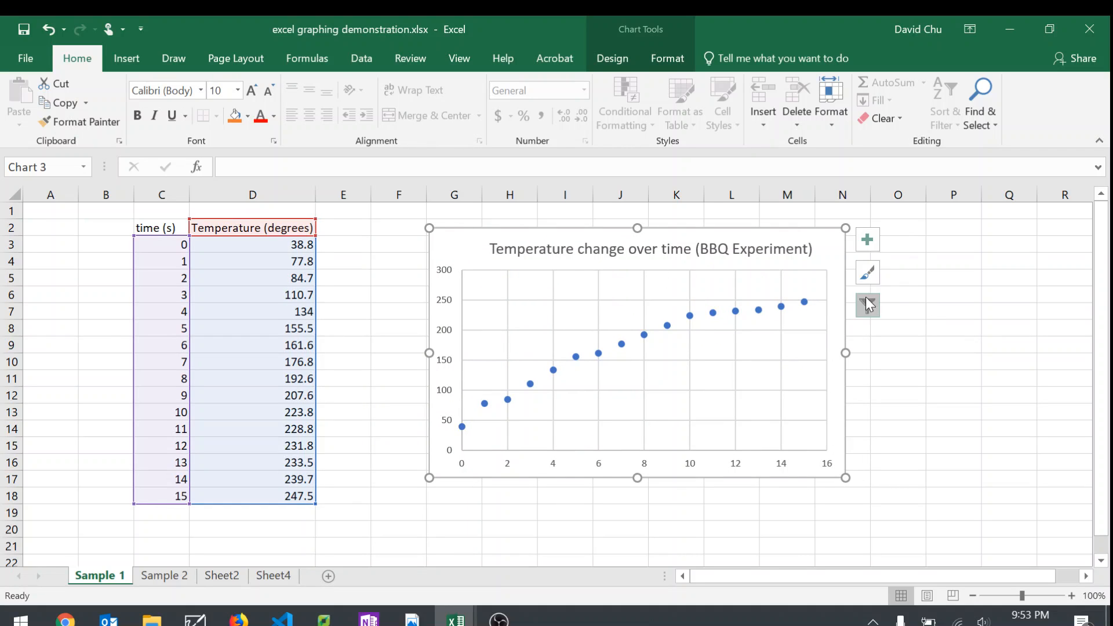
left_click(870, 240)
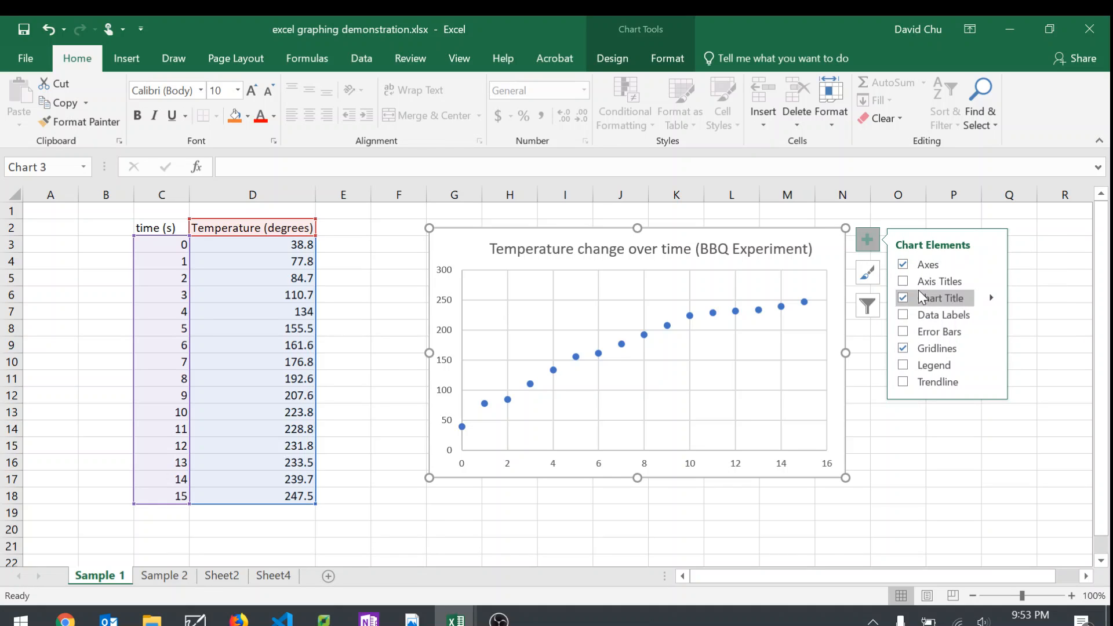
left_click(904, 283)
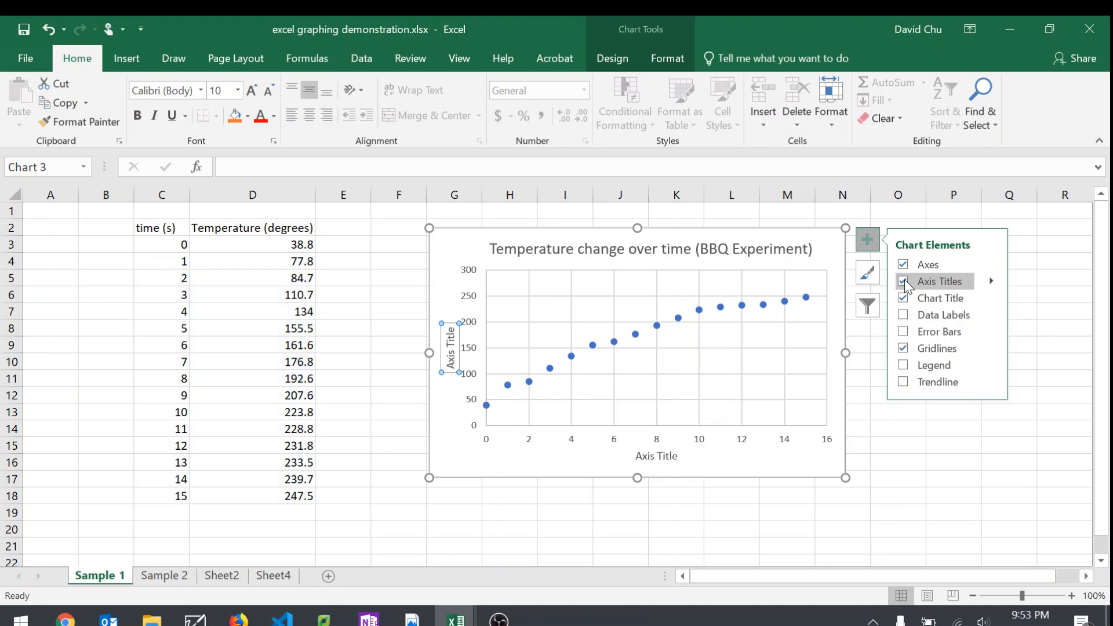
left_click(905, 382)
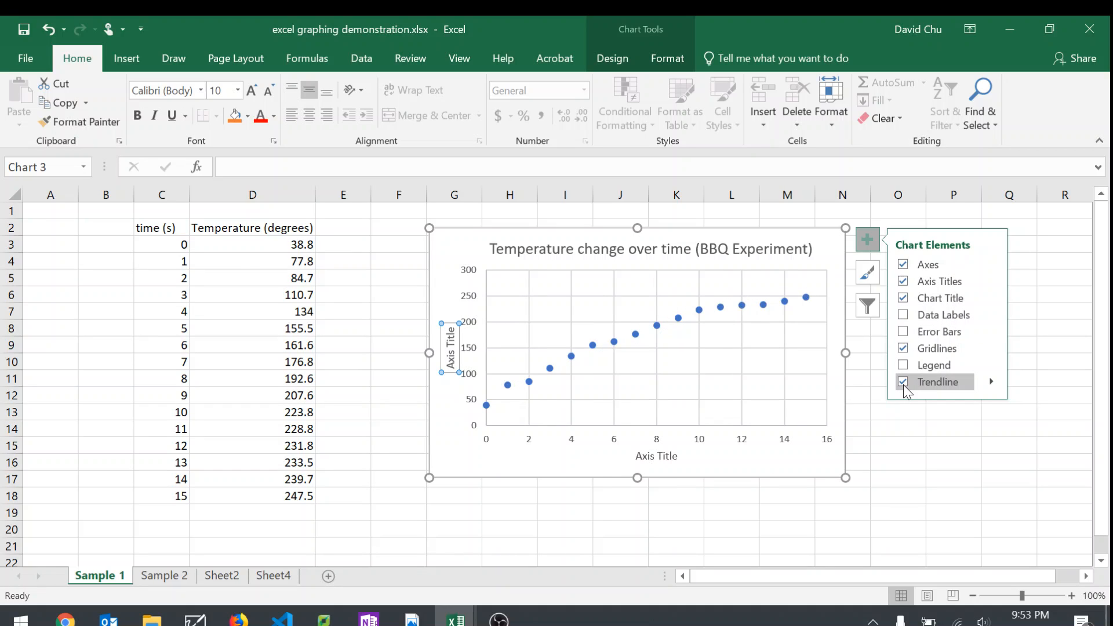
left_click(931, 505)
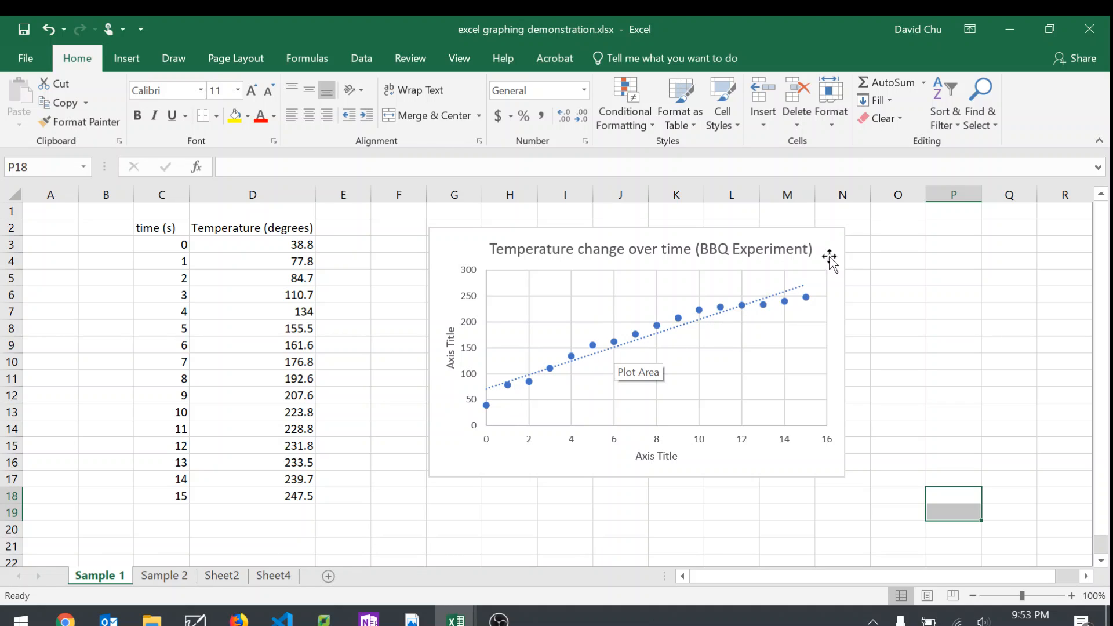
Step: Try a forward forecast of 10 periods on the chart's trendline, and reset it to 0
left_click(800, 293)
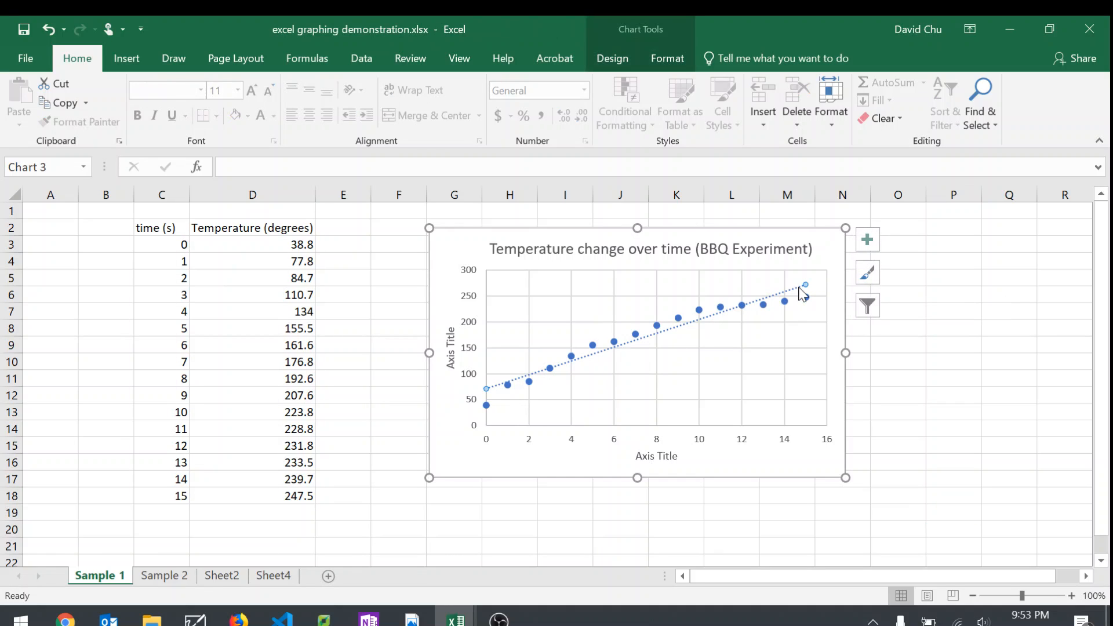
double_click(802, 294)
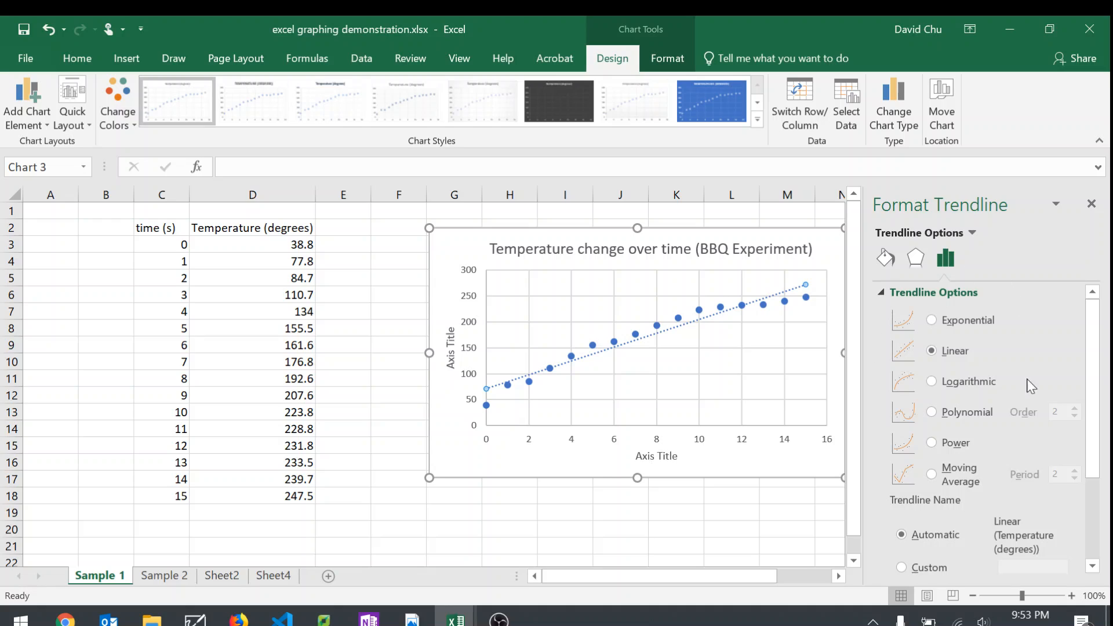
scroll(1020, 450, "down", 2)
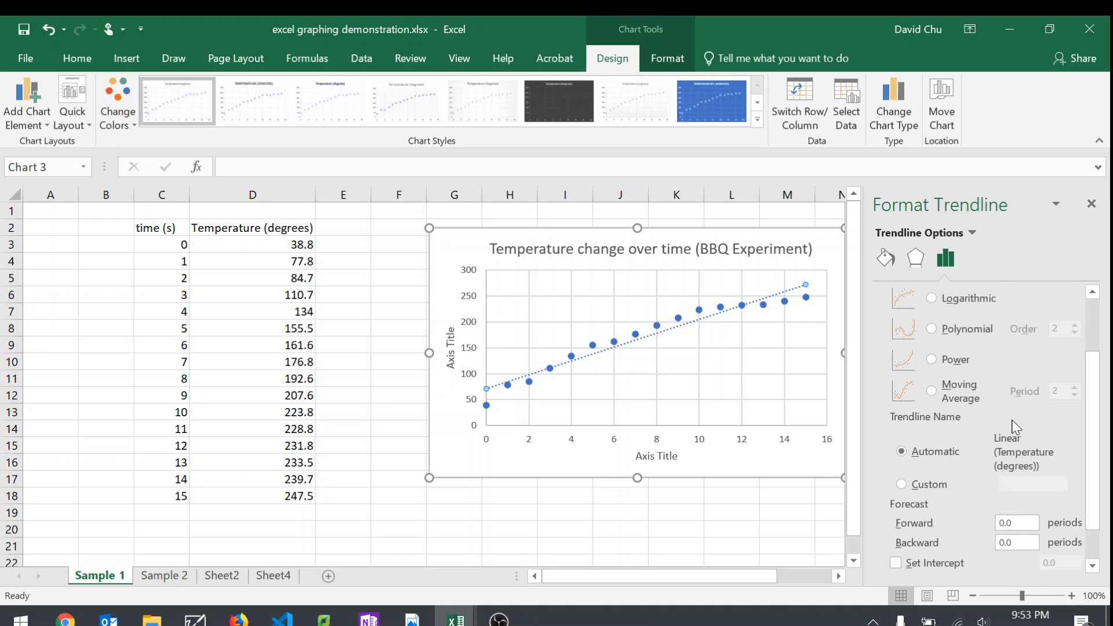
scroll(1015, 425, "down", 1)
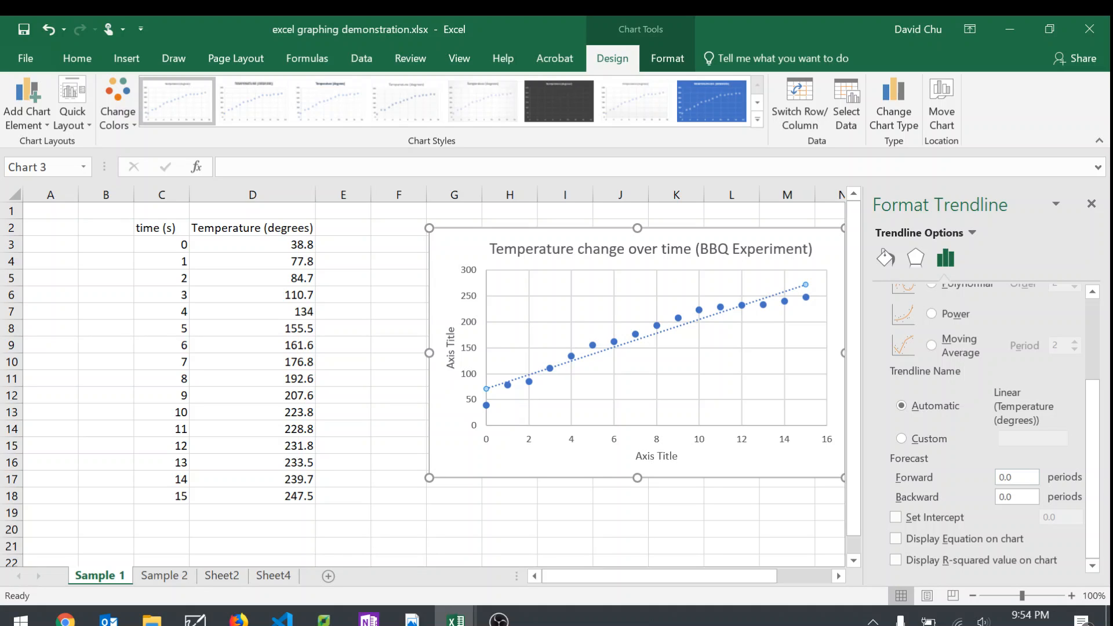
left_click(999, 477)
type("10")
key("Tab")
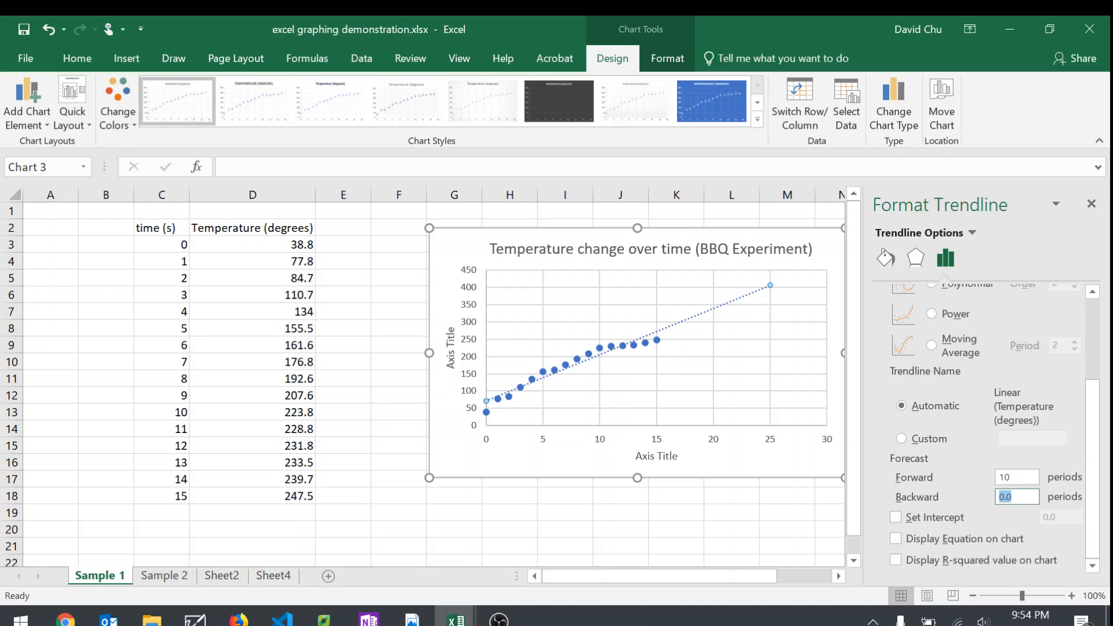
key("shift+Tab")
type("0")
key("Tab")
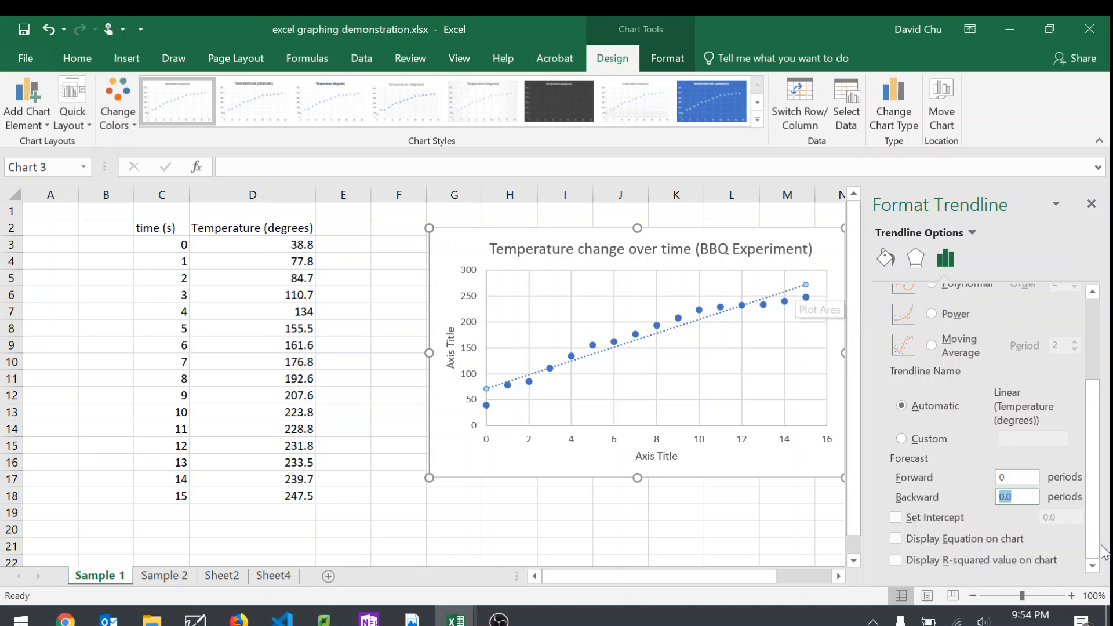
Step: Display the trendline's equation and R-squared value on the chart, and place their label below the plot area beside the horizontal axis title
left_click(960, 540)
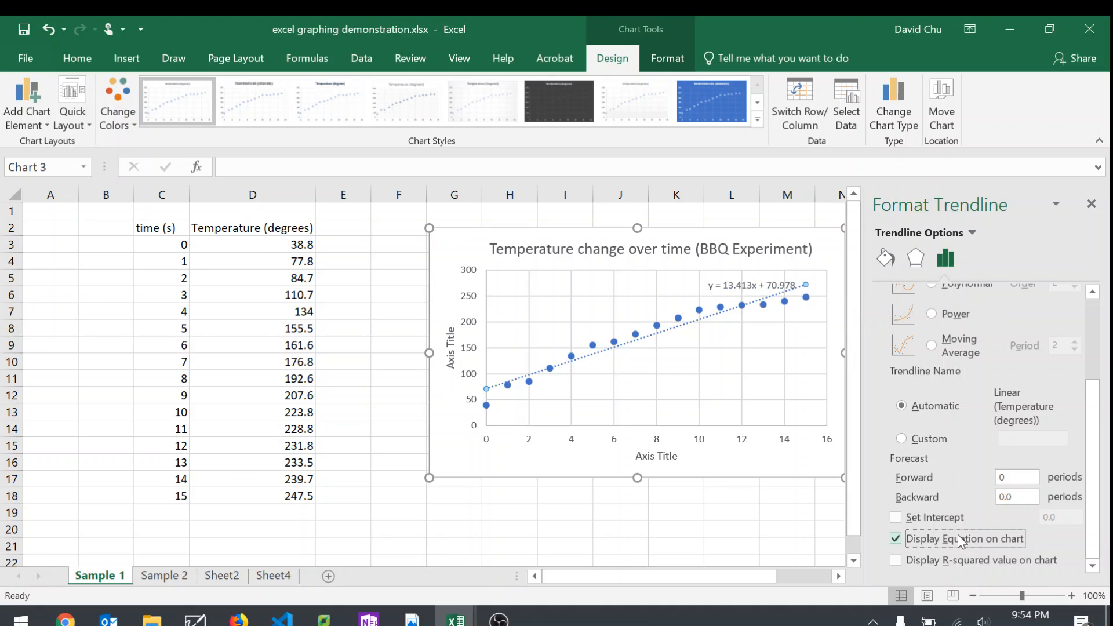
left_click(948, 564)
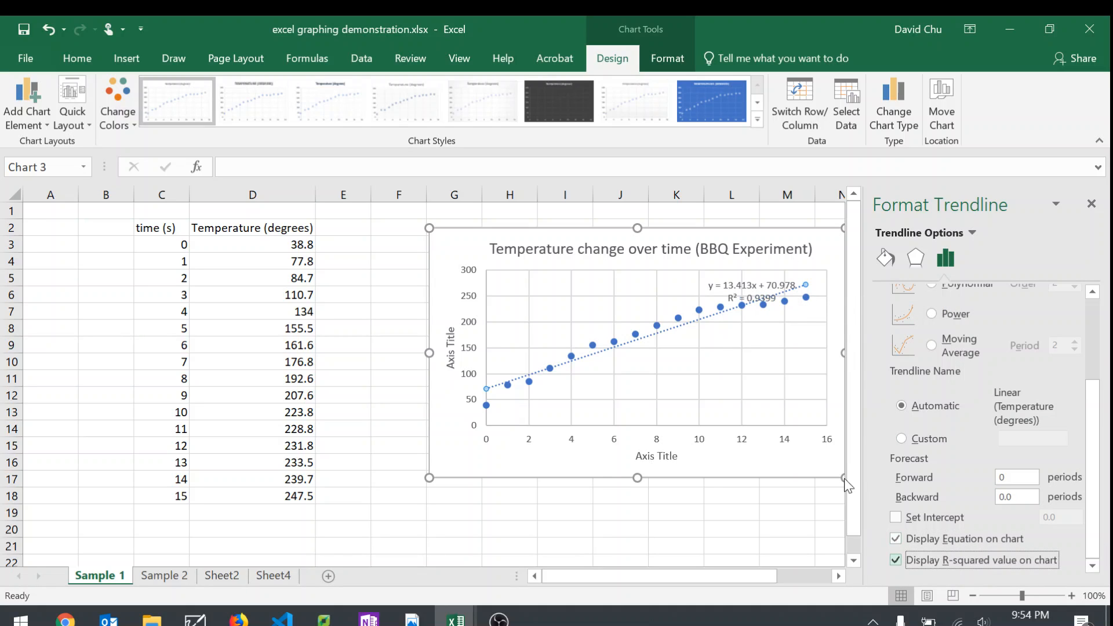
left_click_drag(736, 310, 775, 464)
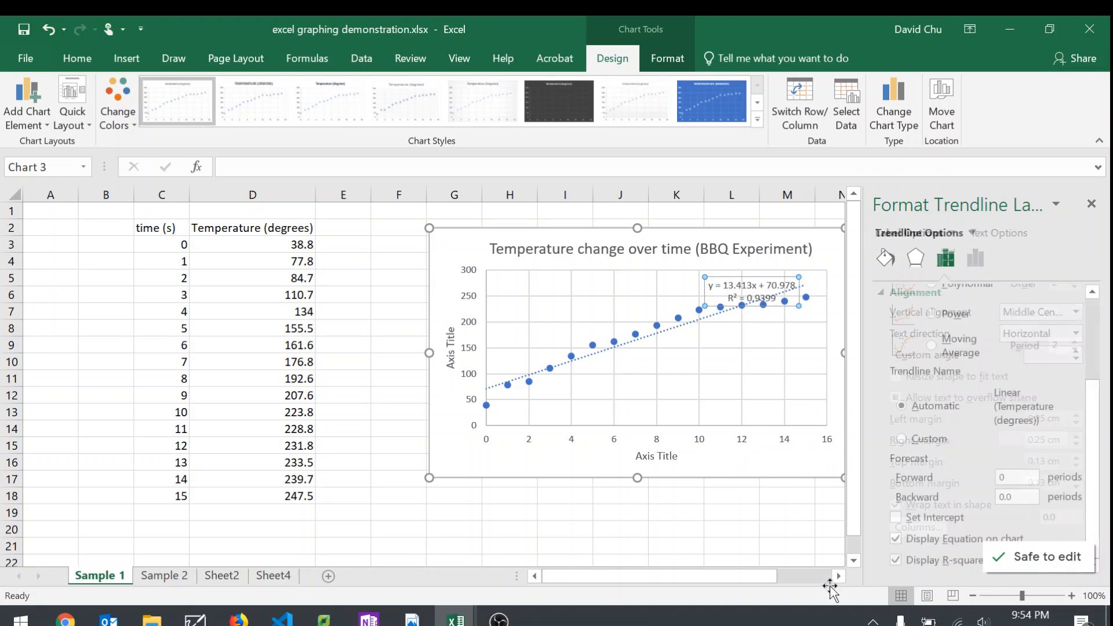
left_click(774, 493)
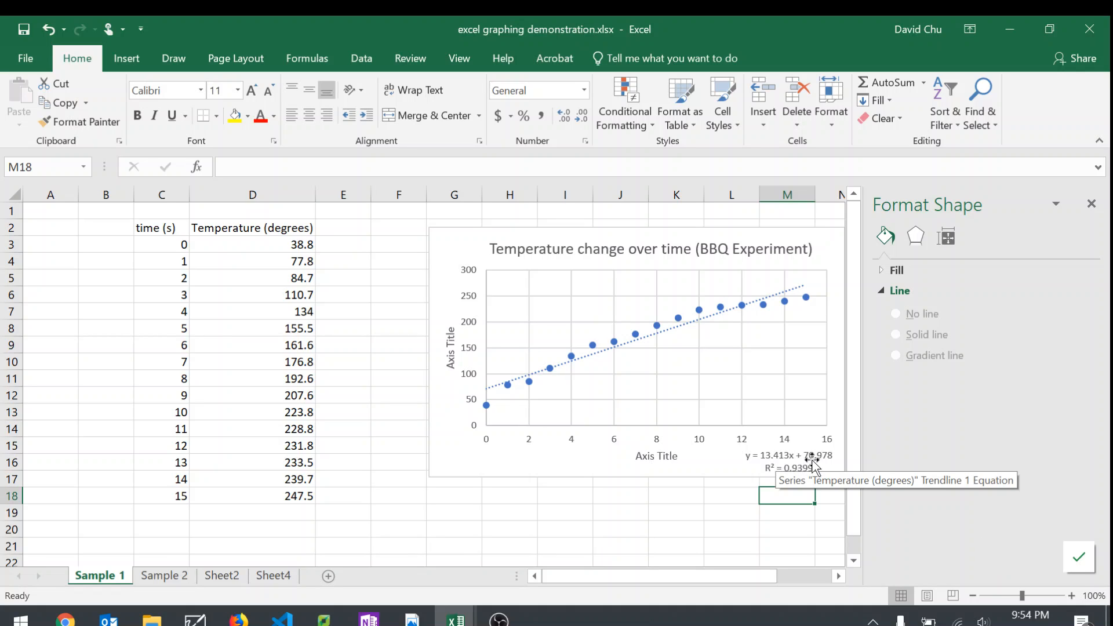
left_click_drag(716, 501, 717, 512)
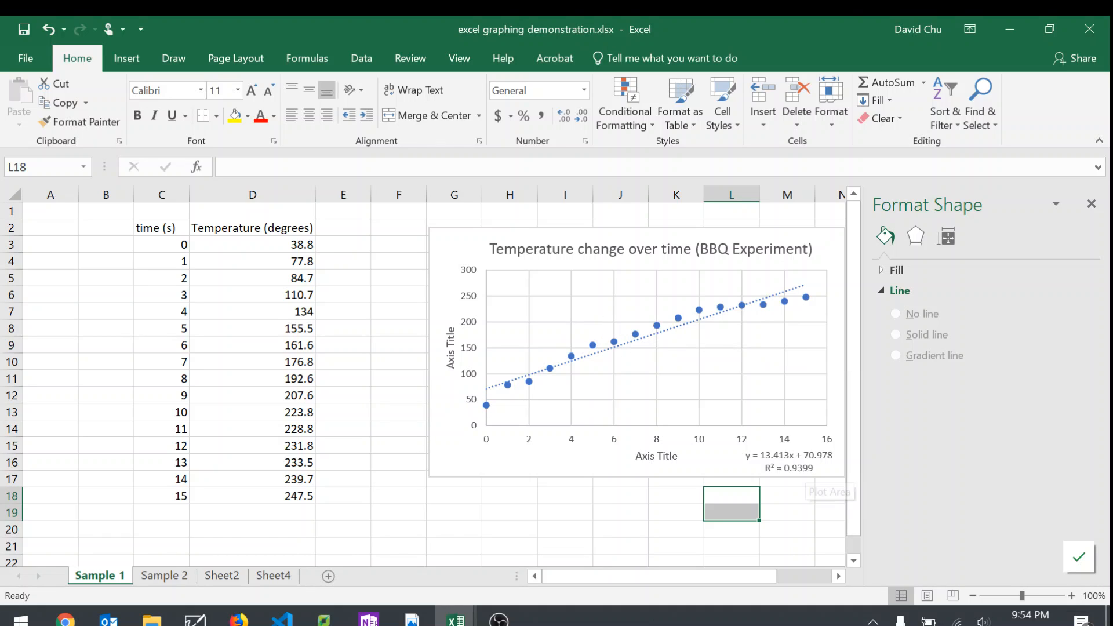
left_click_drag(633, 29, 395, 72)
left_click(743, 68)
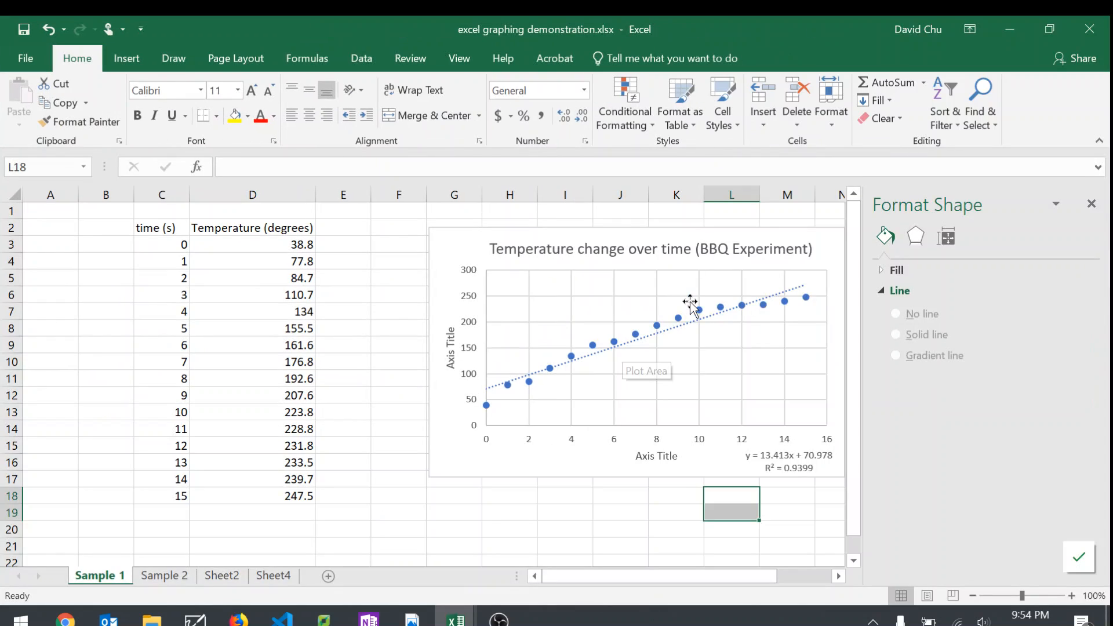
Step: Change the trendline type to Polynomial of order 2
left_click(797, 288)
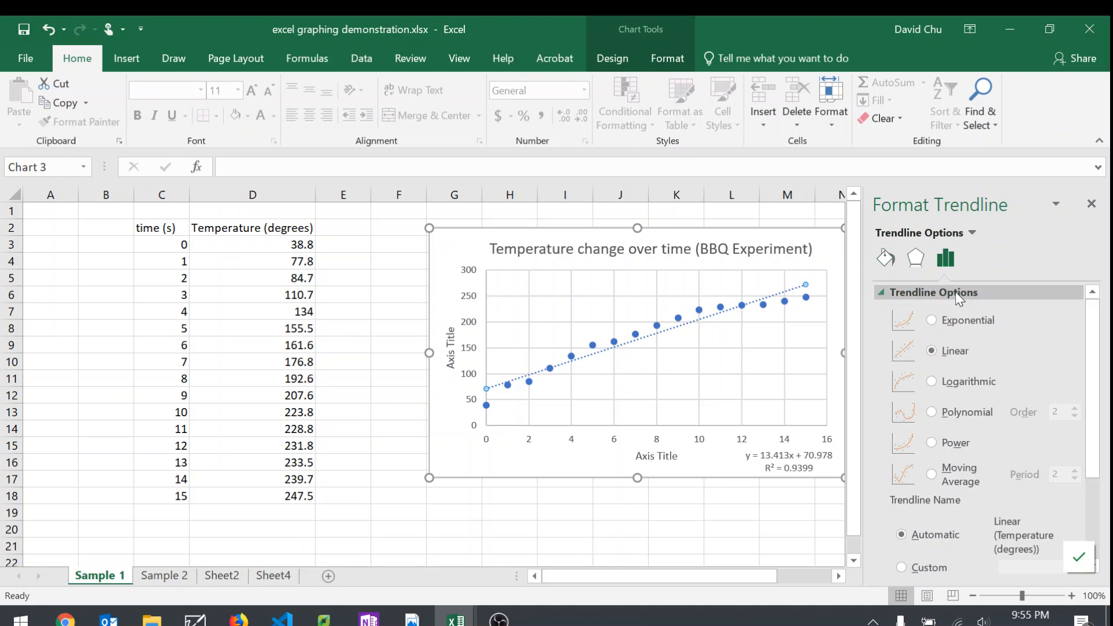
left_click(966, 415)
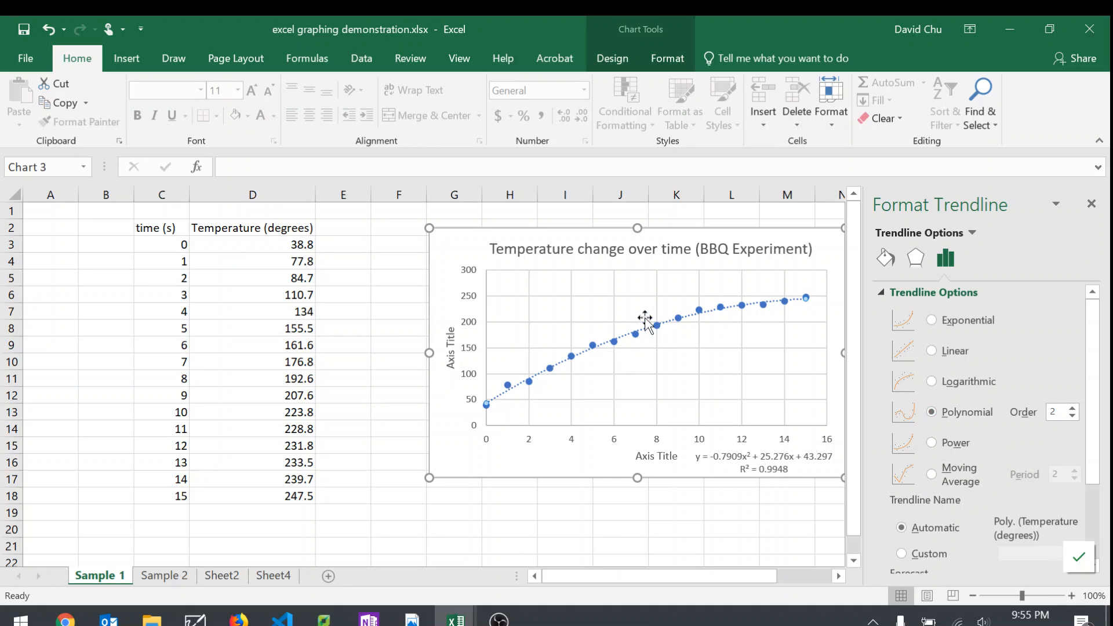
left_click(717, 460)
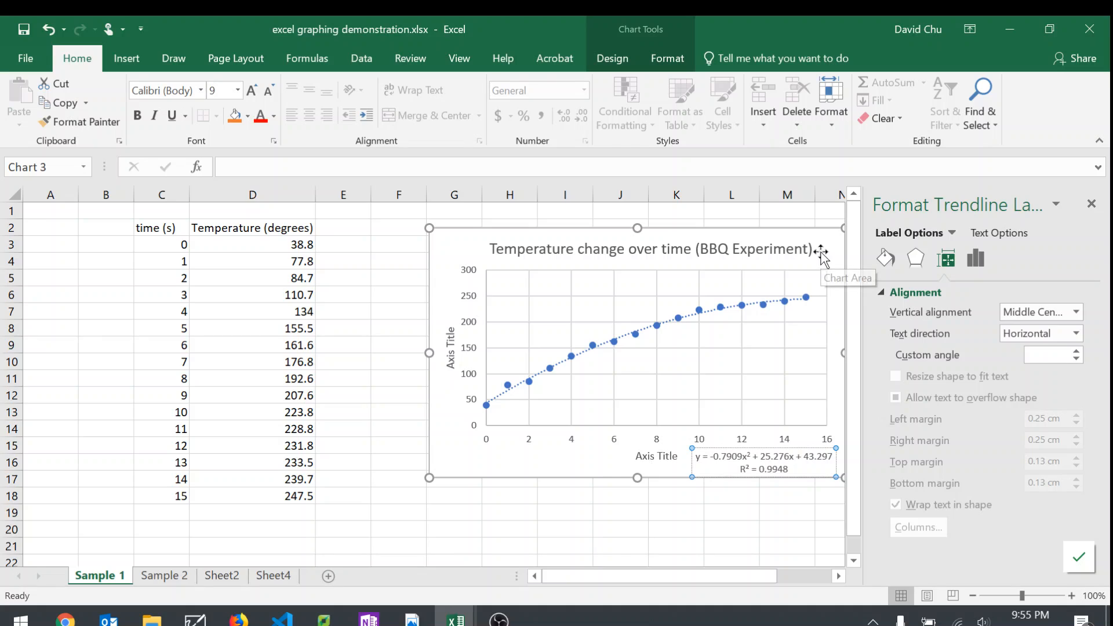
Step: Enter the note "least square regression line" in cell J18 below the chart, and delete it
left_click(606, 497)
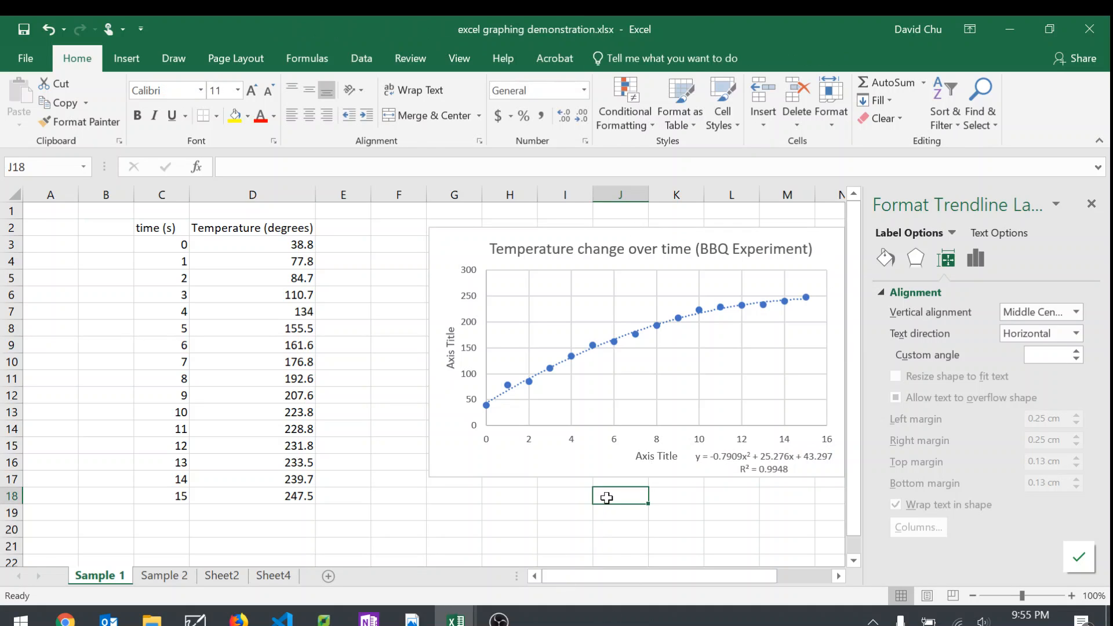
type("least square ")
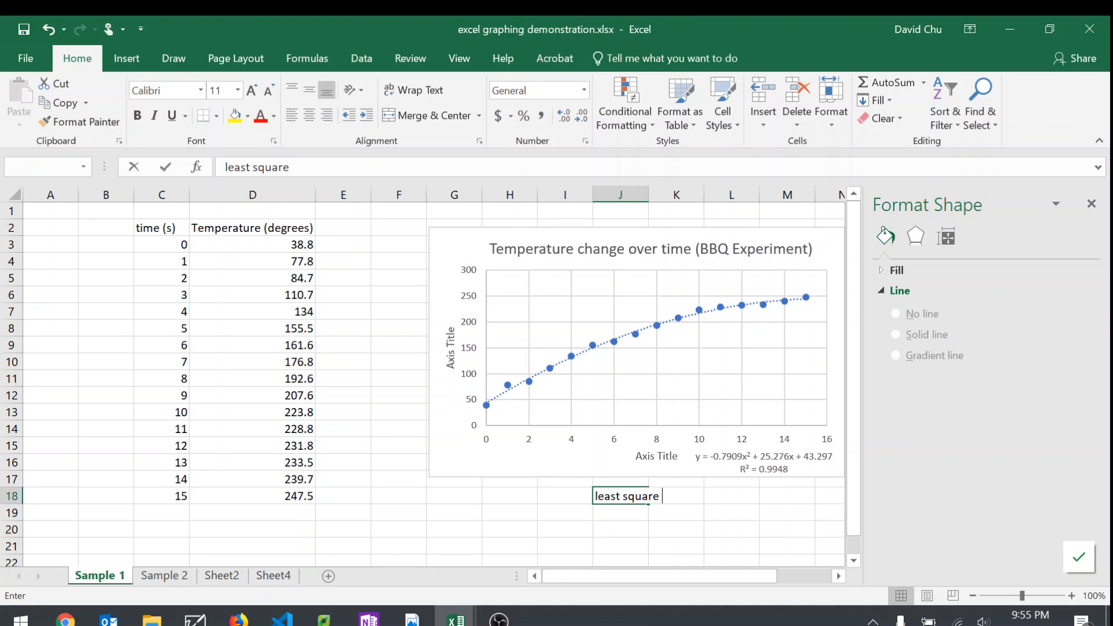
type("linear re")
key("BackSpace")
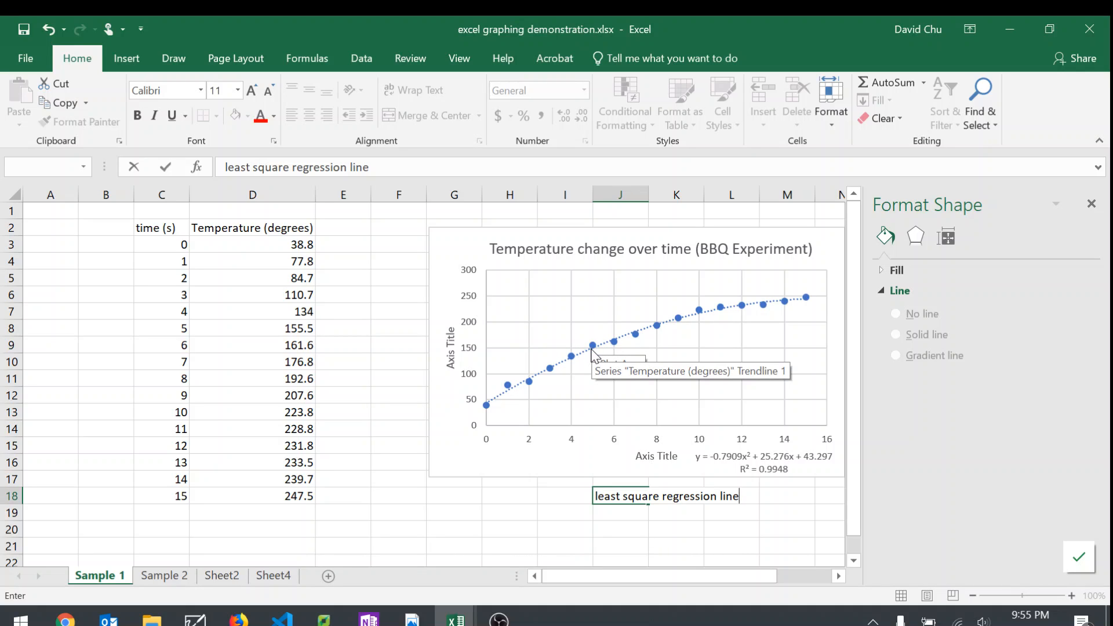
left_click(640, 525)
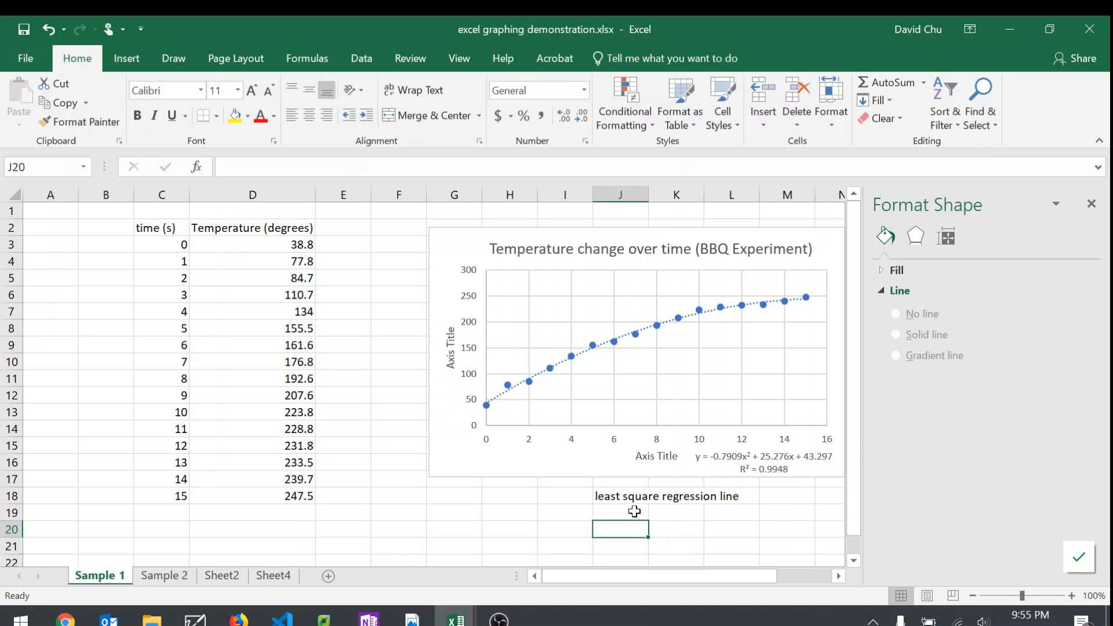
left_click(629, 500)
key("Delete")
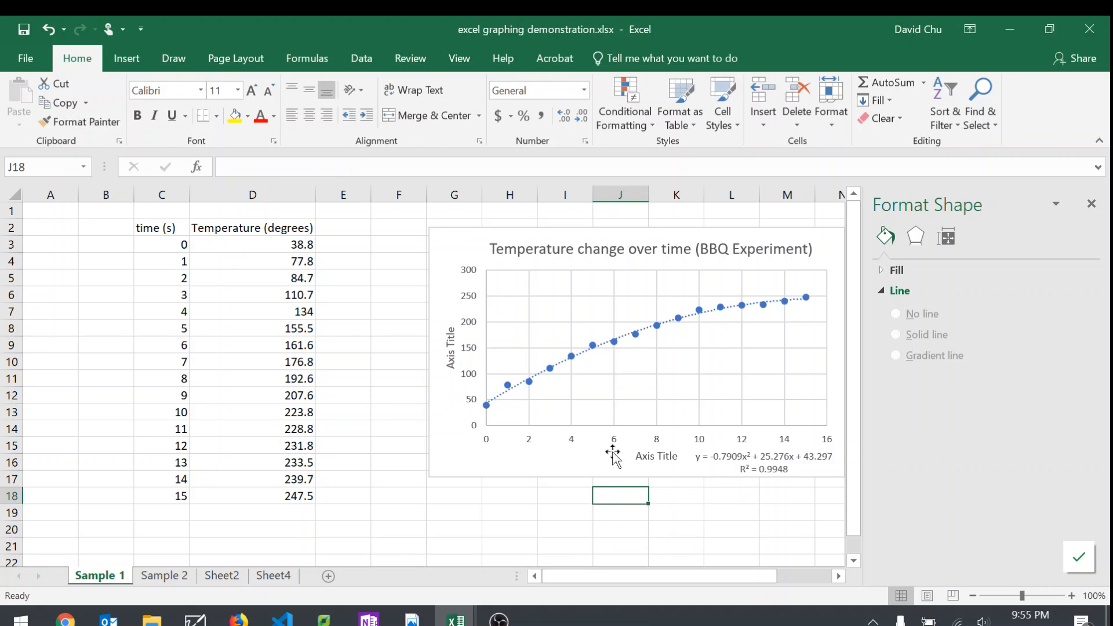
left_click(603, 462)
left_click(602, 530)
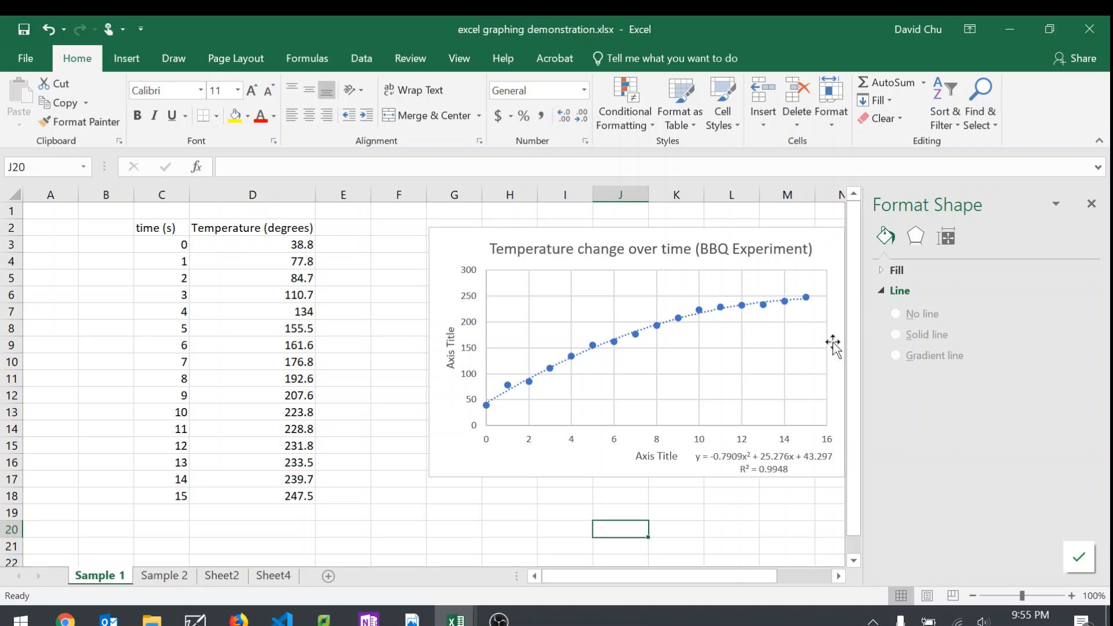
Step: Move the chart so its edge starts at about column F, and set its vertical axis title to "Time (s)"
left_click_drag(541, 457, 495, 452)
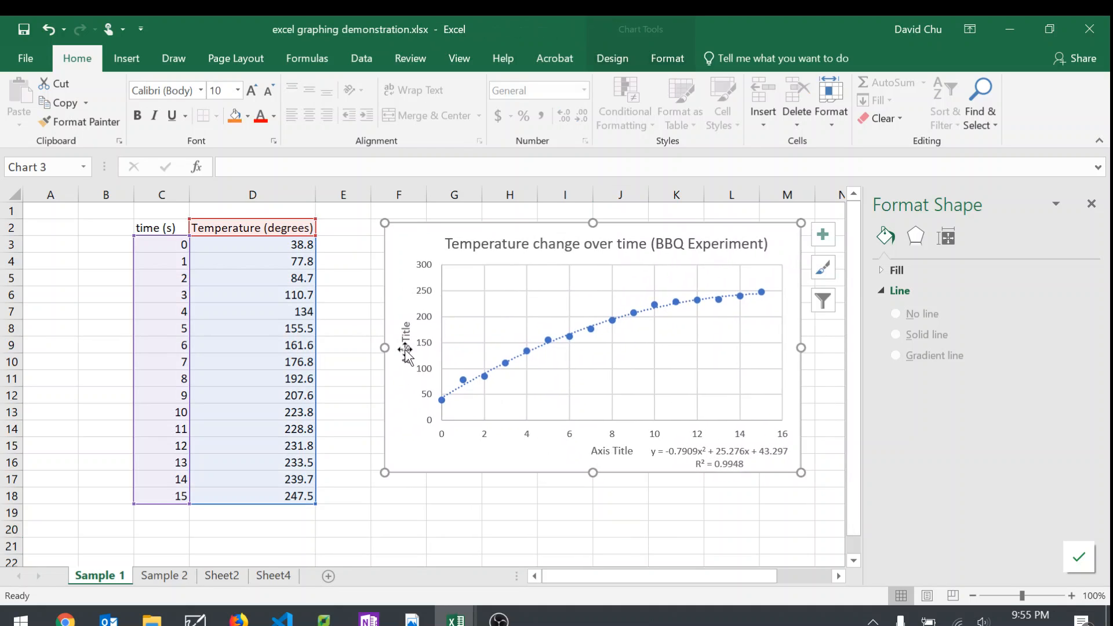
left_click(405, 348)
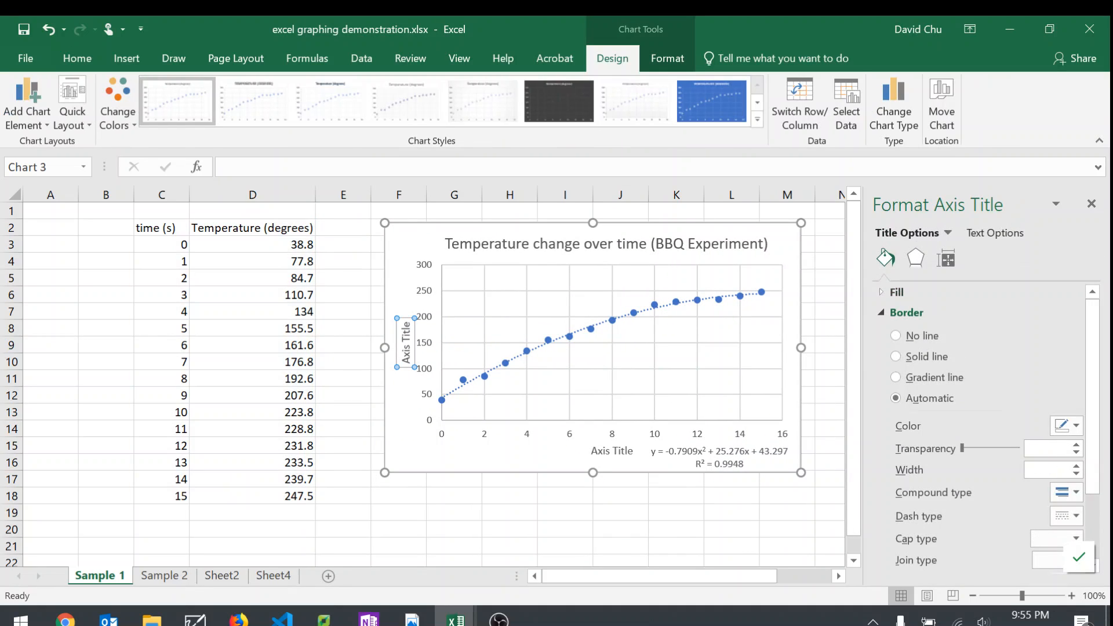
key("ctrl+a")
type("Time")
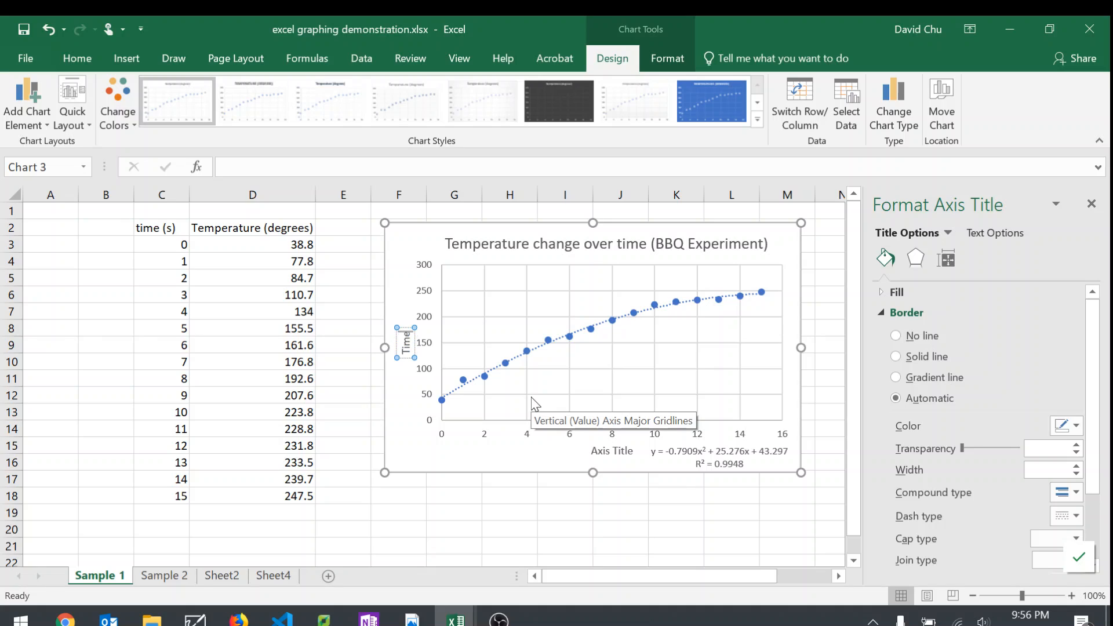
type(" (s)")
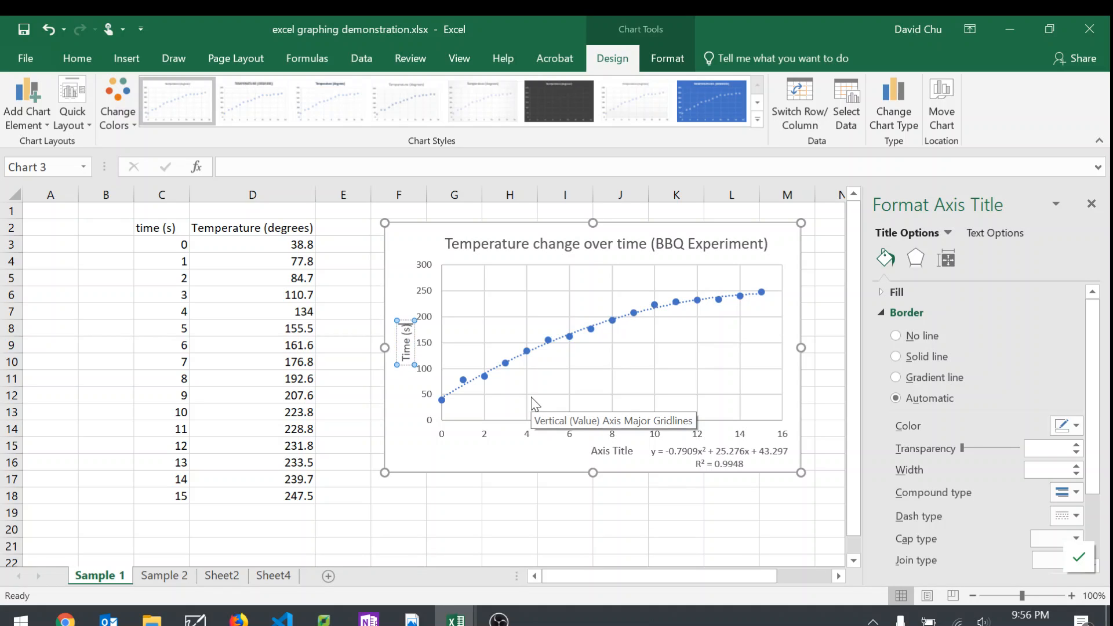
Step: Set the horizontal axis title to "temperature (degrees)" and shift it clear of the trendline equation
left_click(599, 449)
triple_click(599, 449)
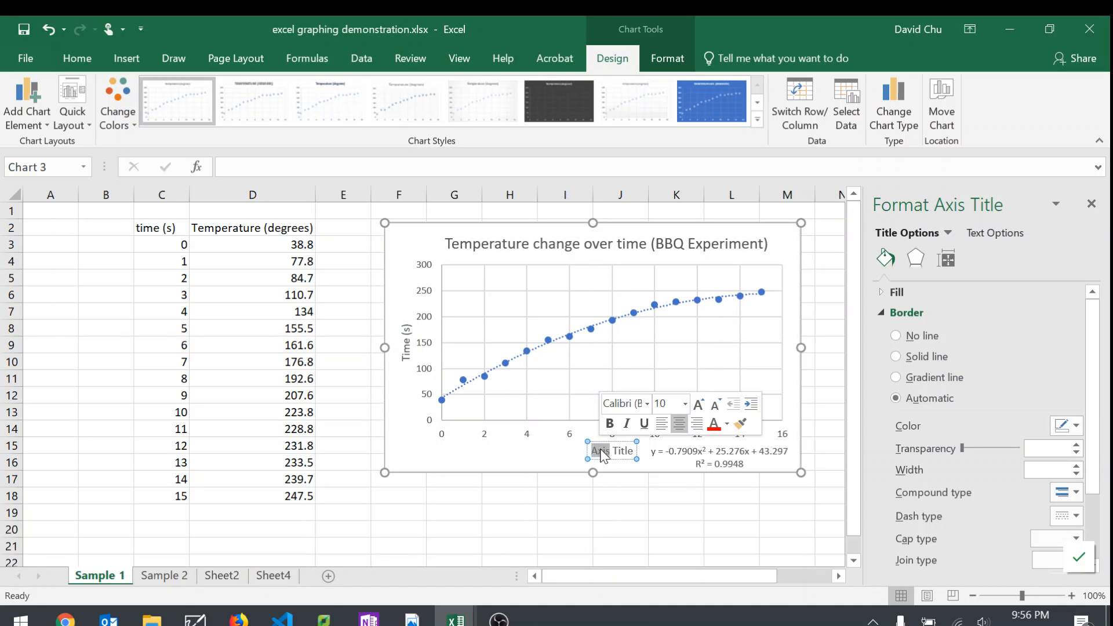
type("d")
key("BackSpace")
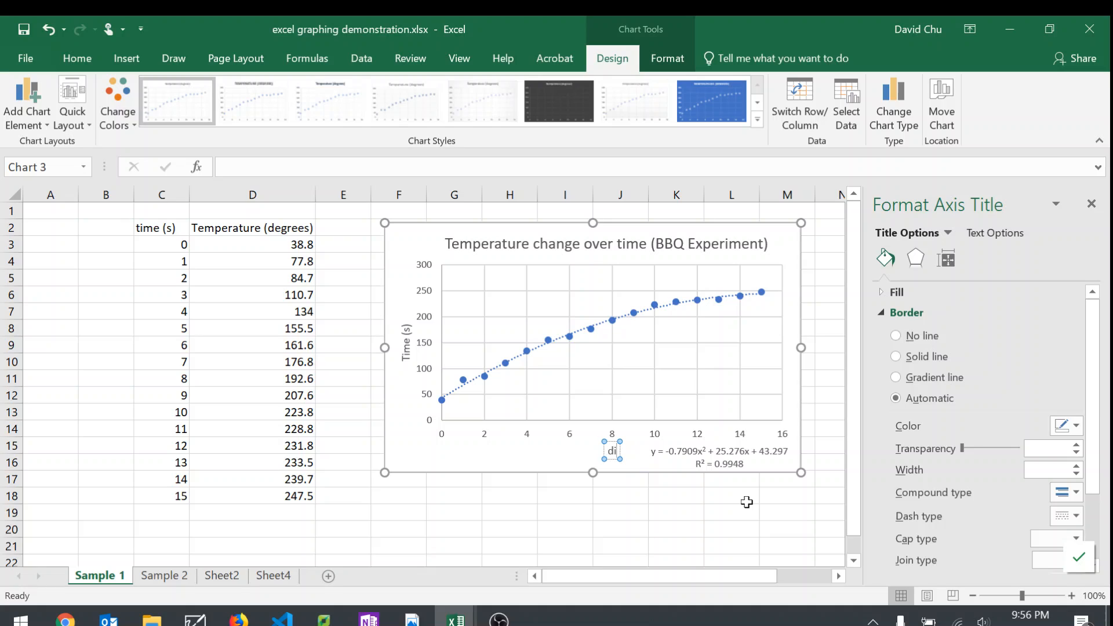
type("temperature")
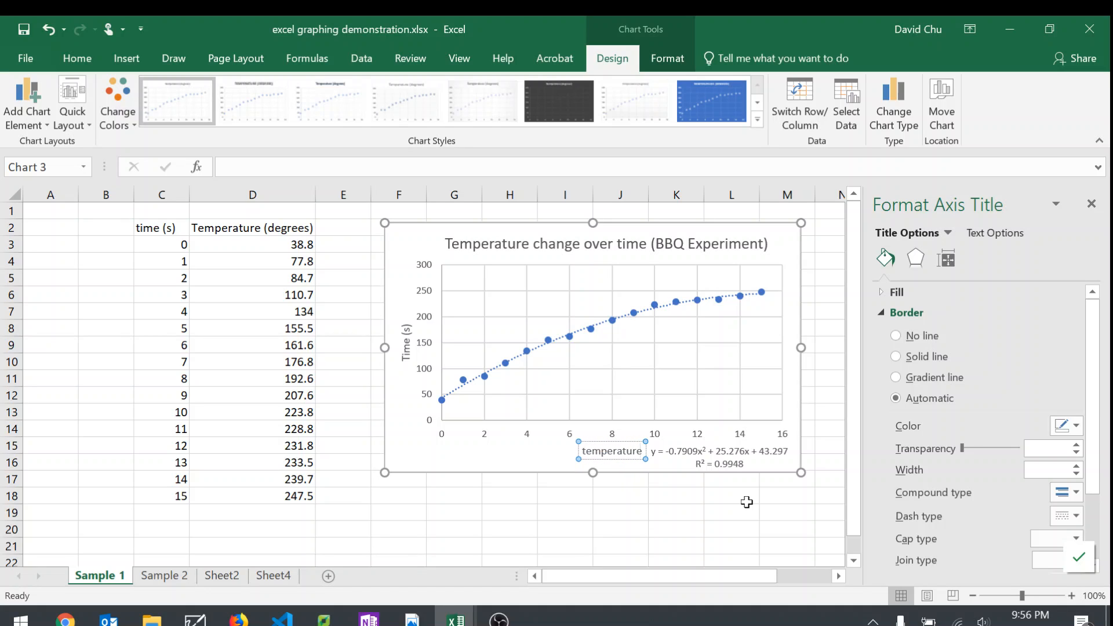
type(" (degrees)")
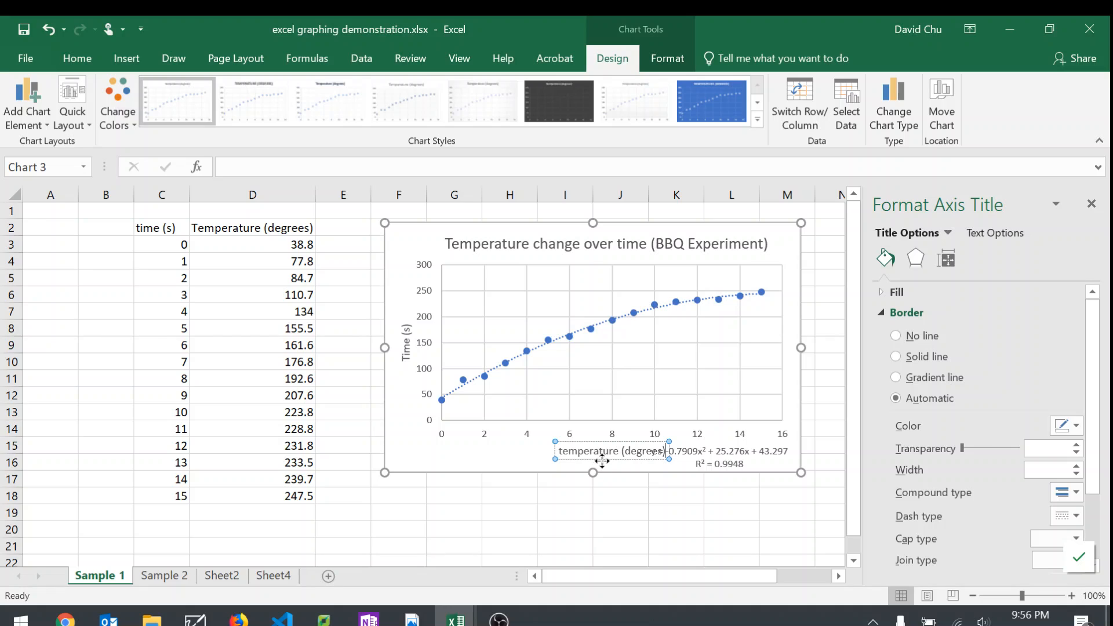
left_click_drag(595, 458, 566, 457)
left_click(606, 535)
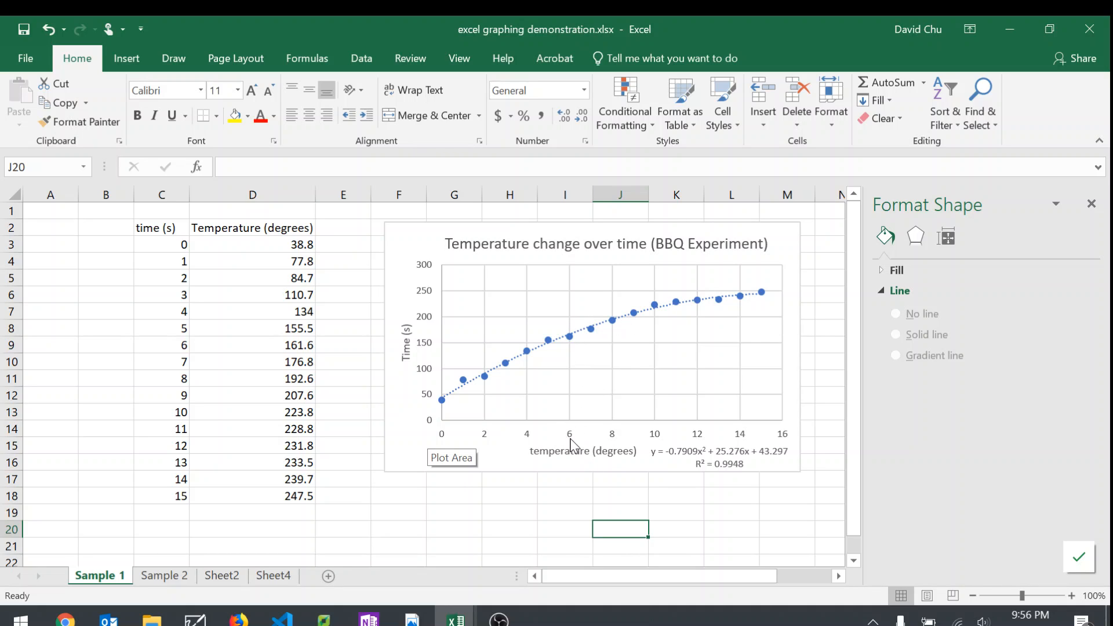
Step: Set the major unit of the chart's horizontal axis to 0.5
left_click(570, 441)
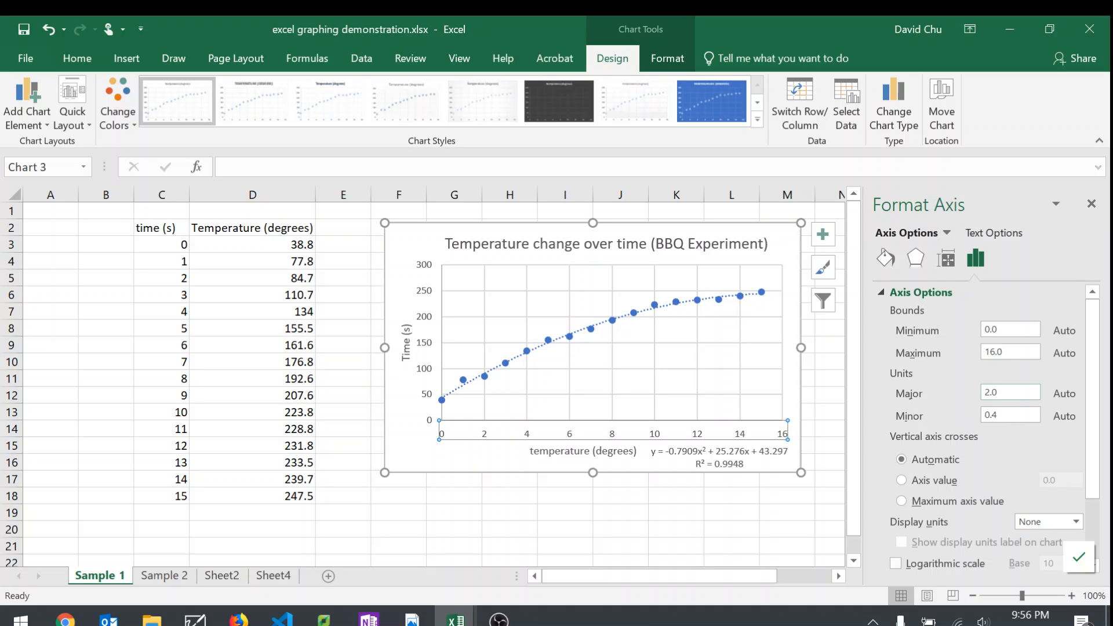
key("Tab")
type("0.5")
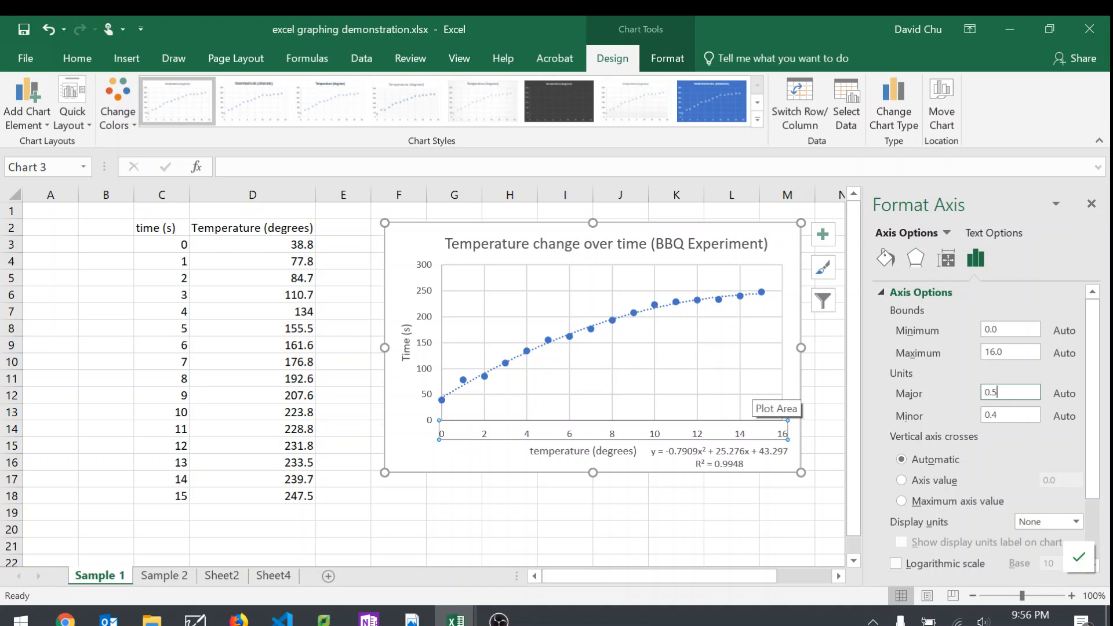
key("Return")
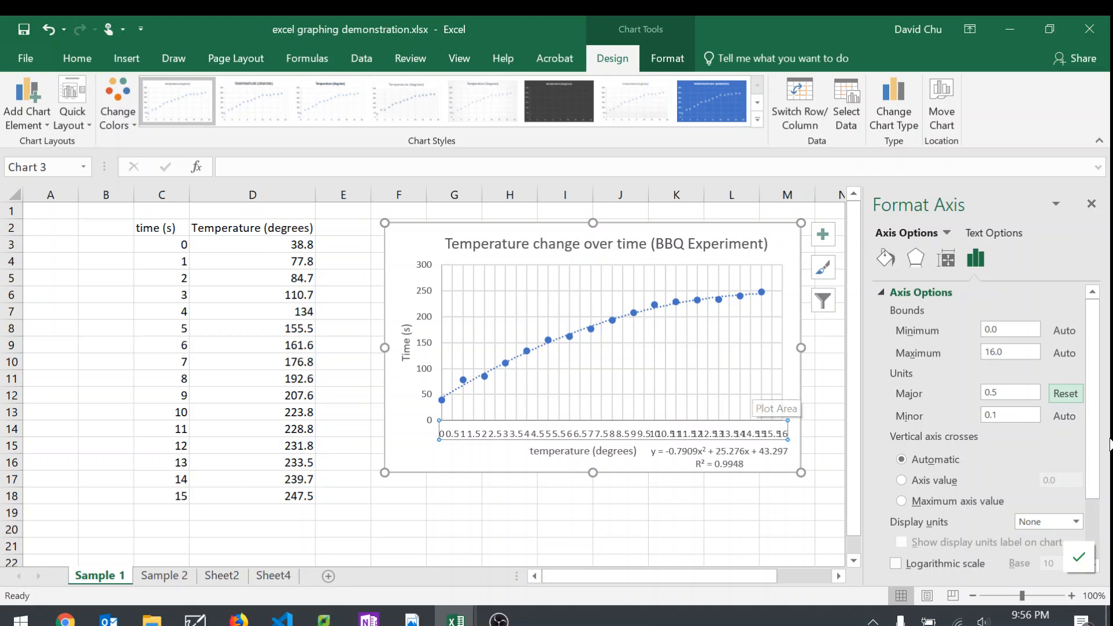
left_click(567, 529)
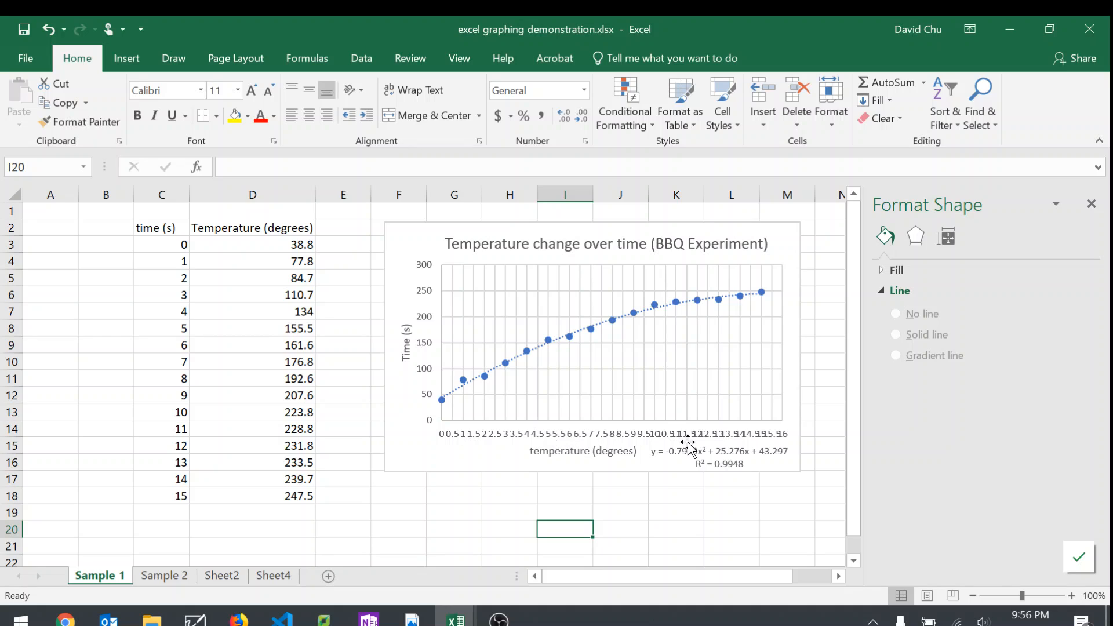
Step: Try stretching the chart across the data to column B, and undo the resize
left_click(688, 439)
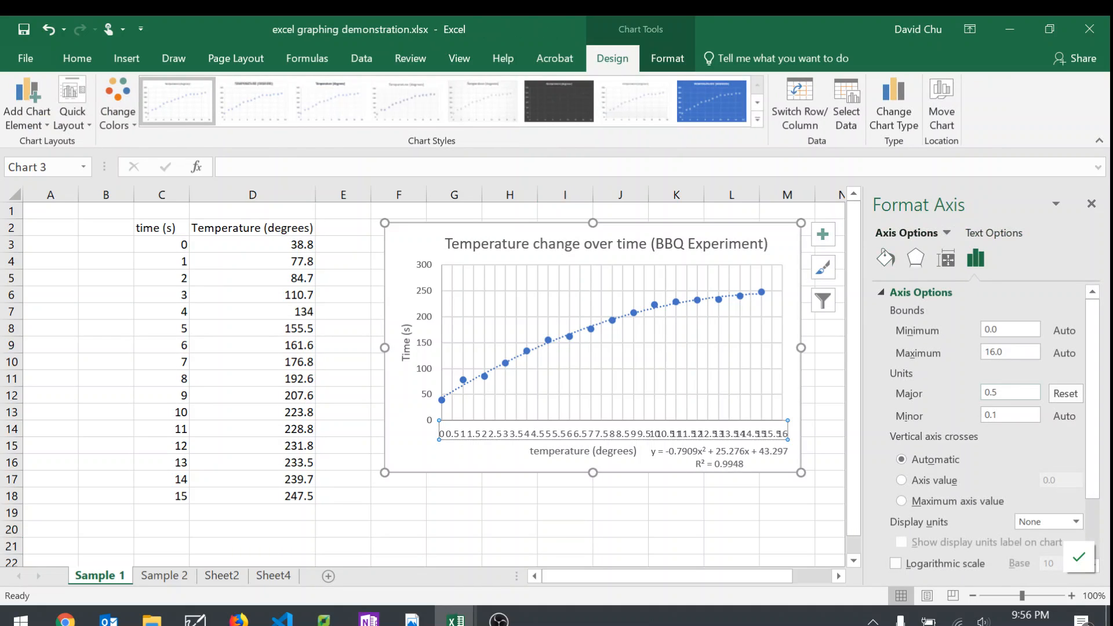
left_click(394, 365)
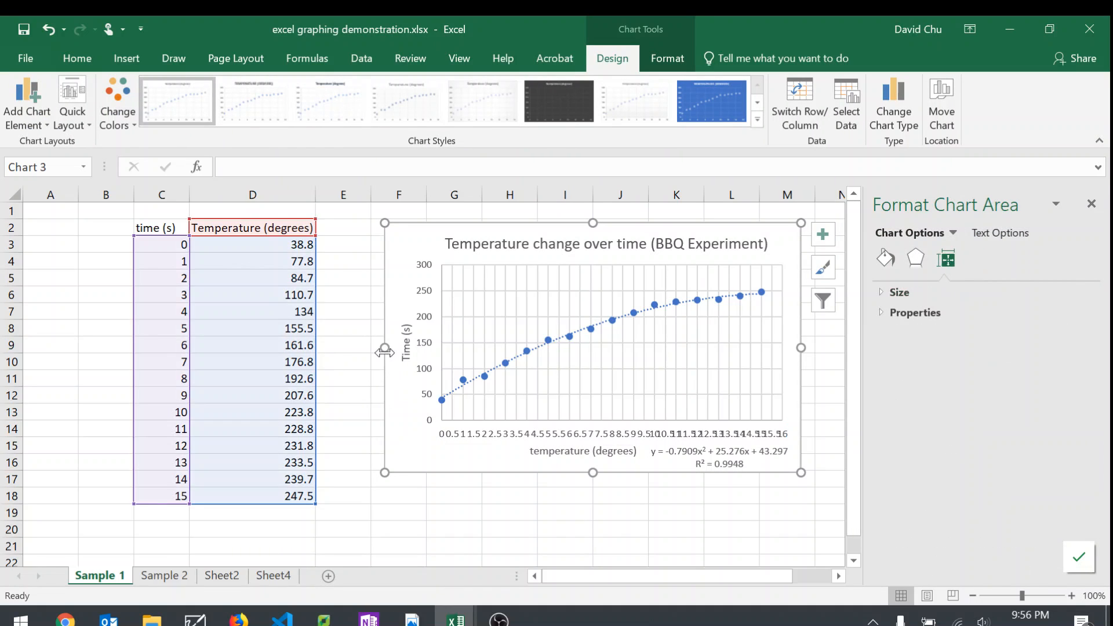
left_click_drag(385, 350, 93, 337)
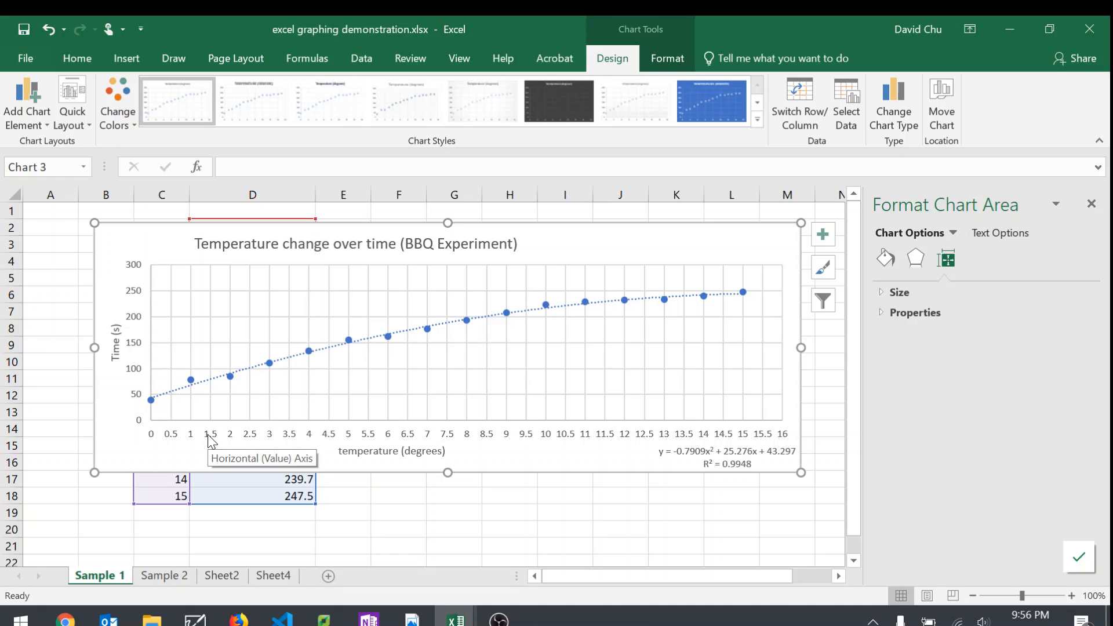
key("ctrl+z")
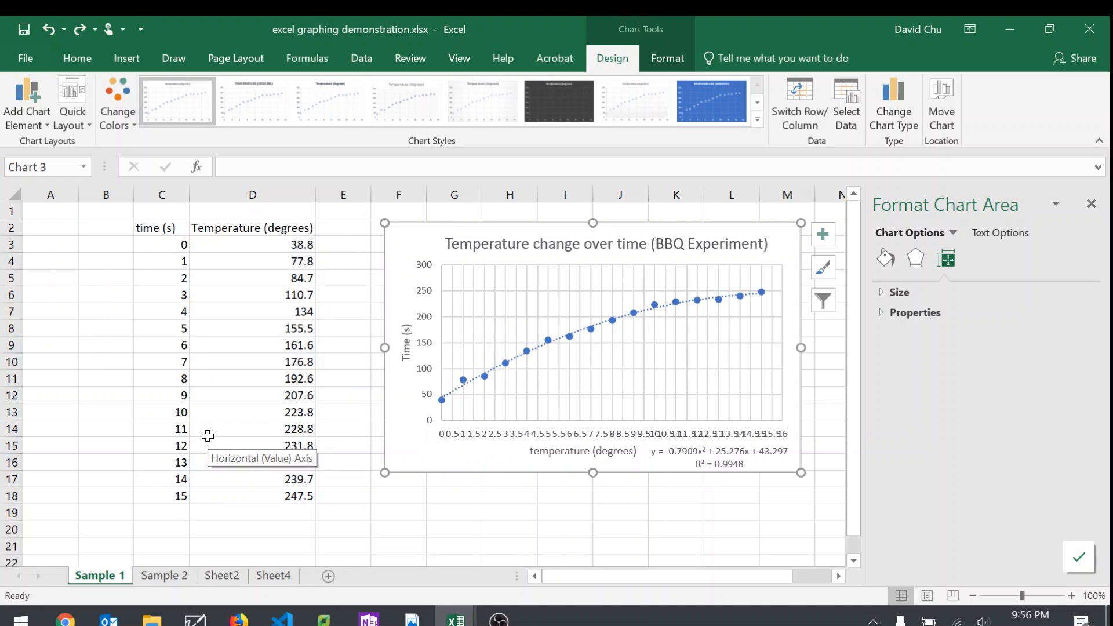
Step: Set the major unit of the chart's horizontal axis to 1
left_click(532, 443)
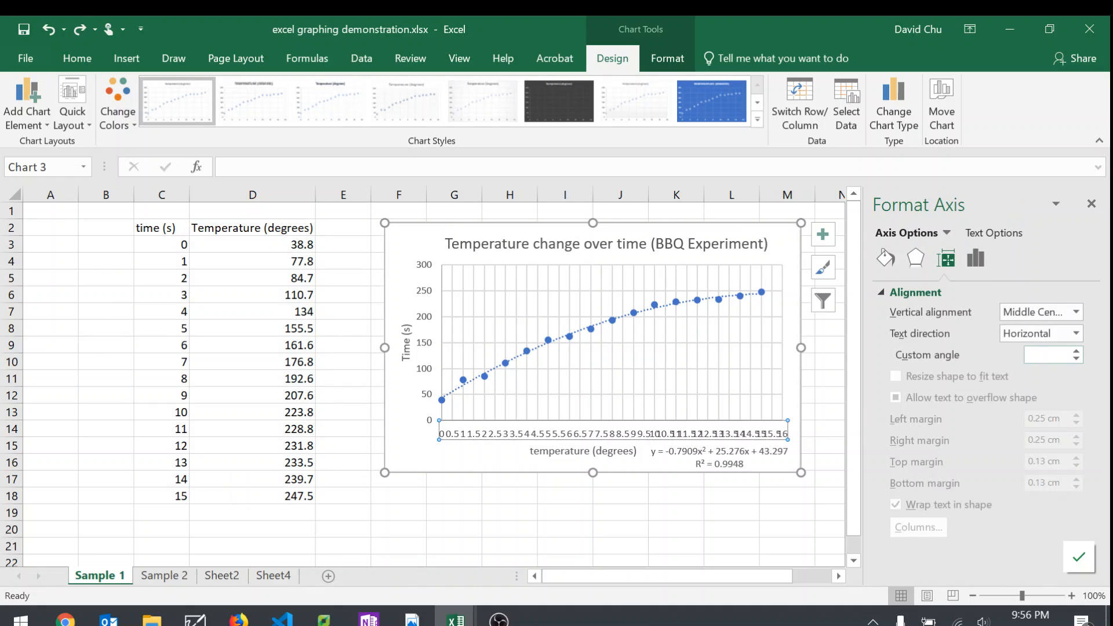
left_click(975, 262)
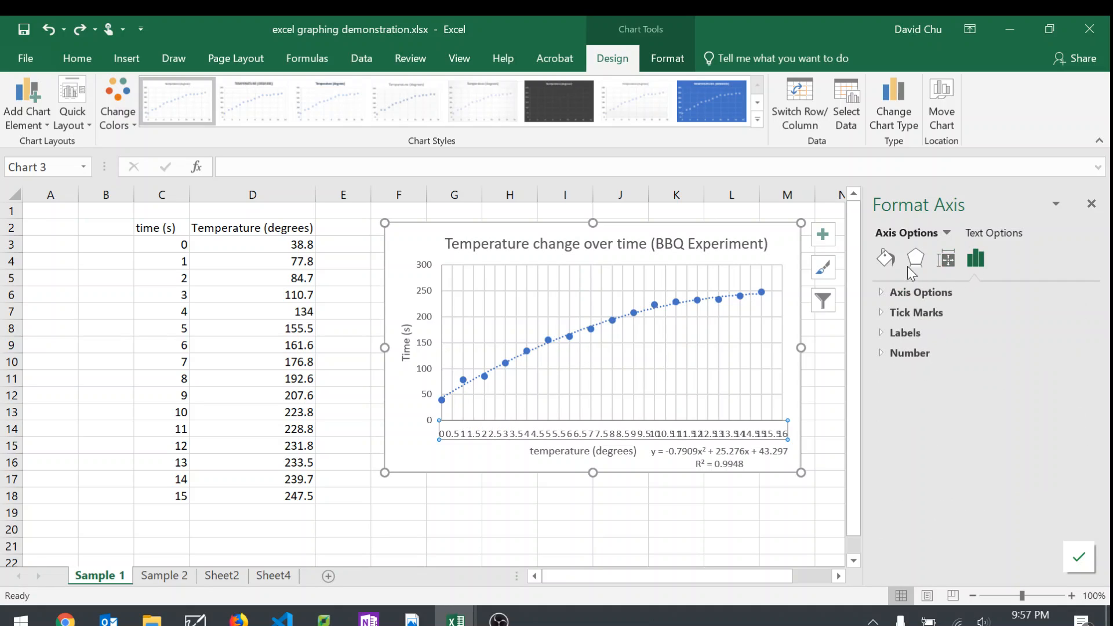
left_click(885, 258)
left_click(914, 259)
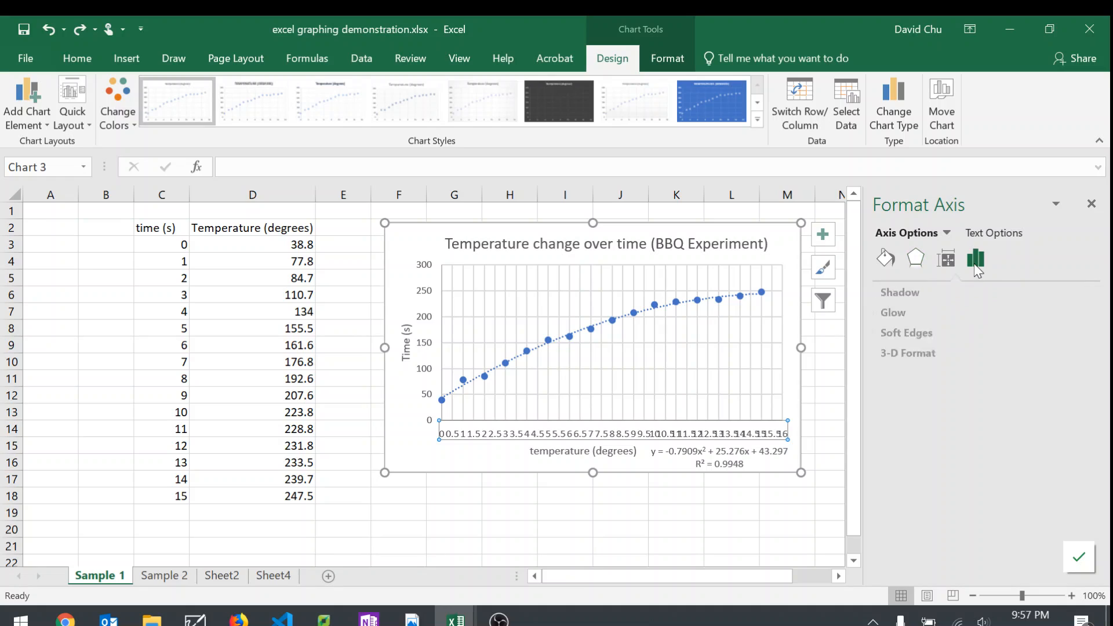
left_click(975, 259)
left_click(933, 294)
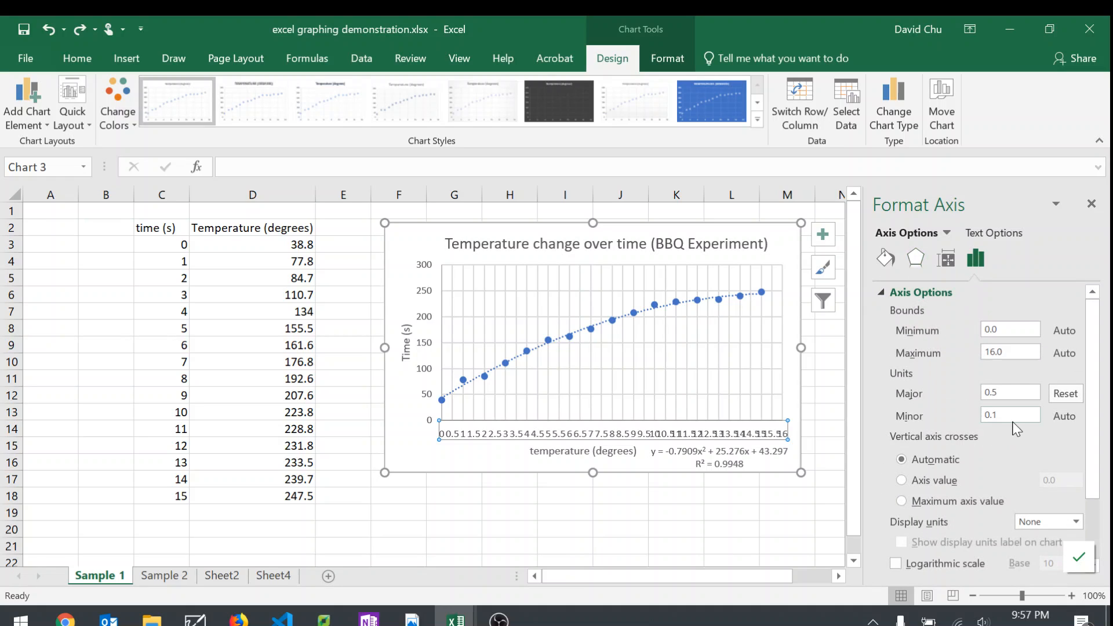
left_click(1009, 392)
left_click(835, 444)
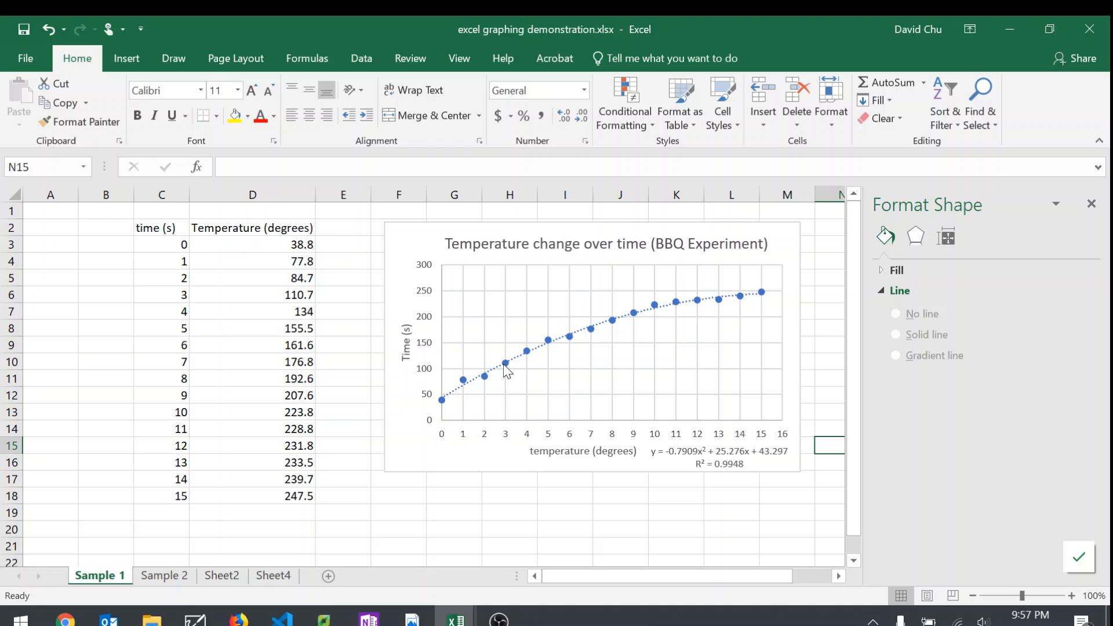
Step: Set the major unit of the chart's vertical axis to 20
left_click(427, 373)
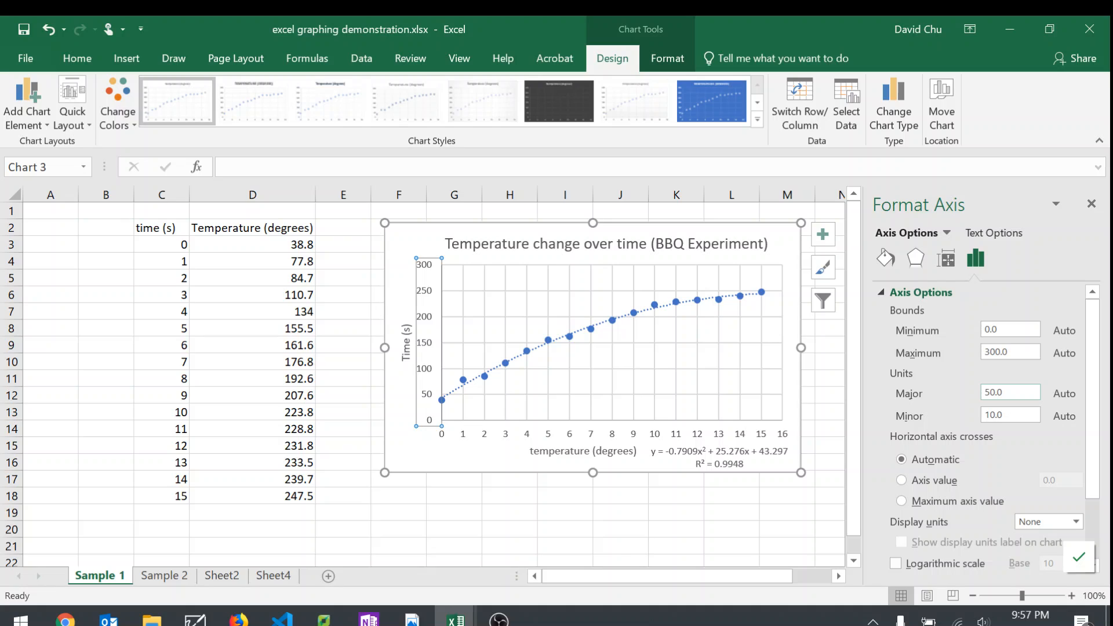
left_click_drag(1010, 393, 899, 381)
type("24")
key("Return")
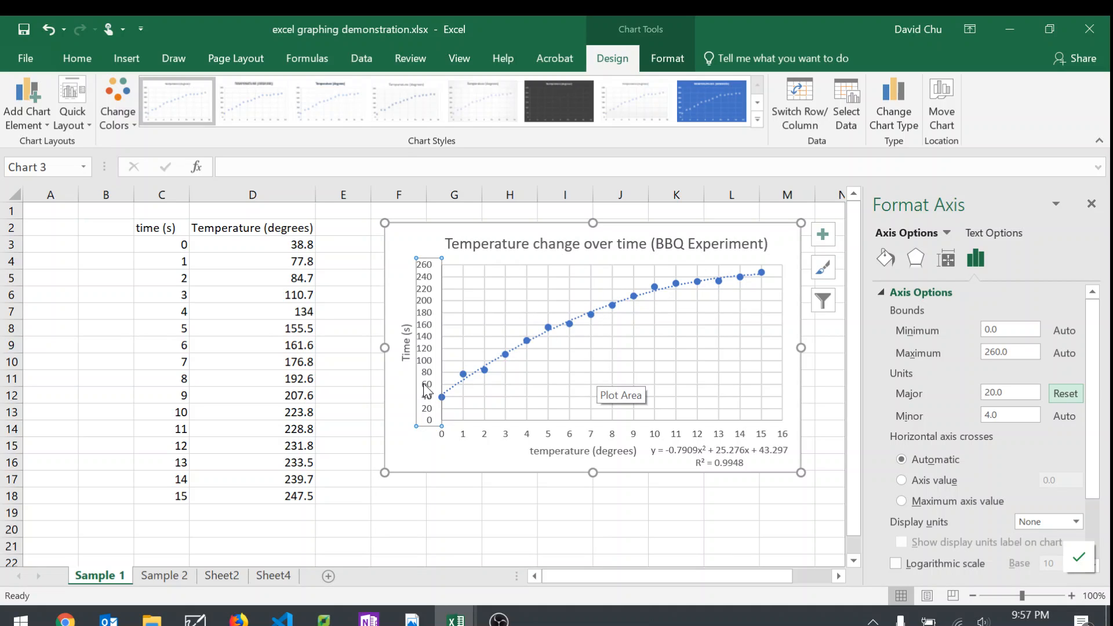
left_click(342, 377)
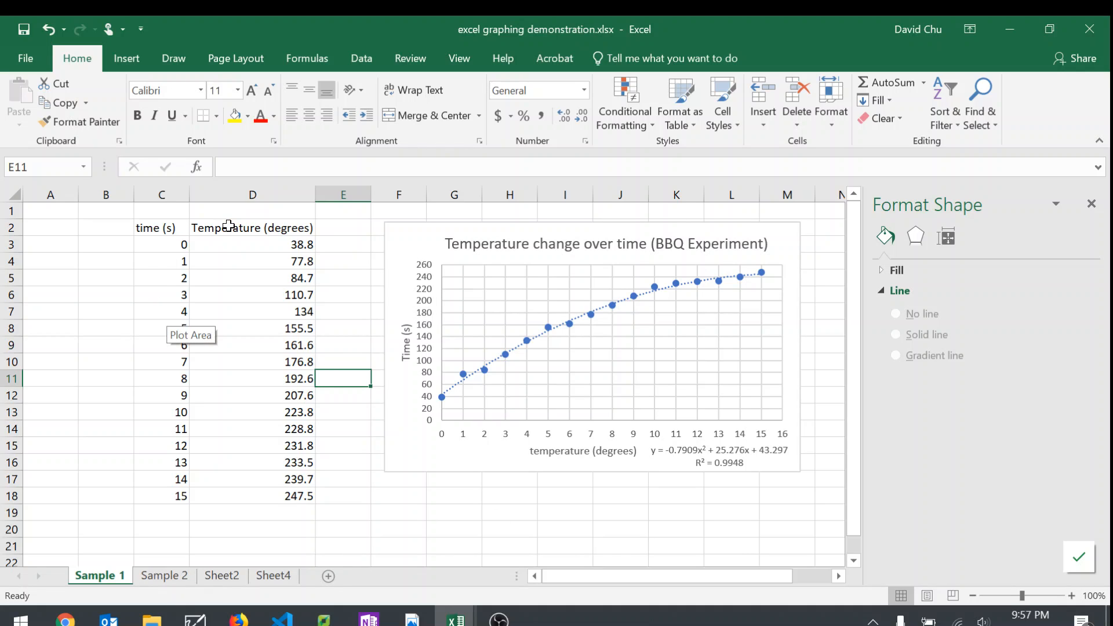
left_click(246, 228)
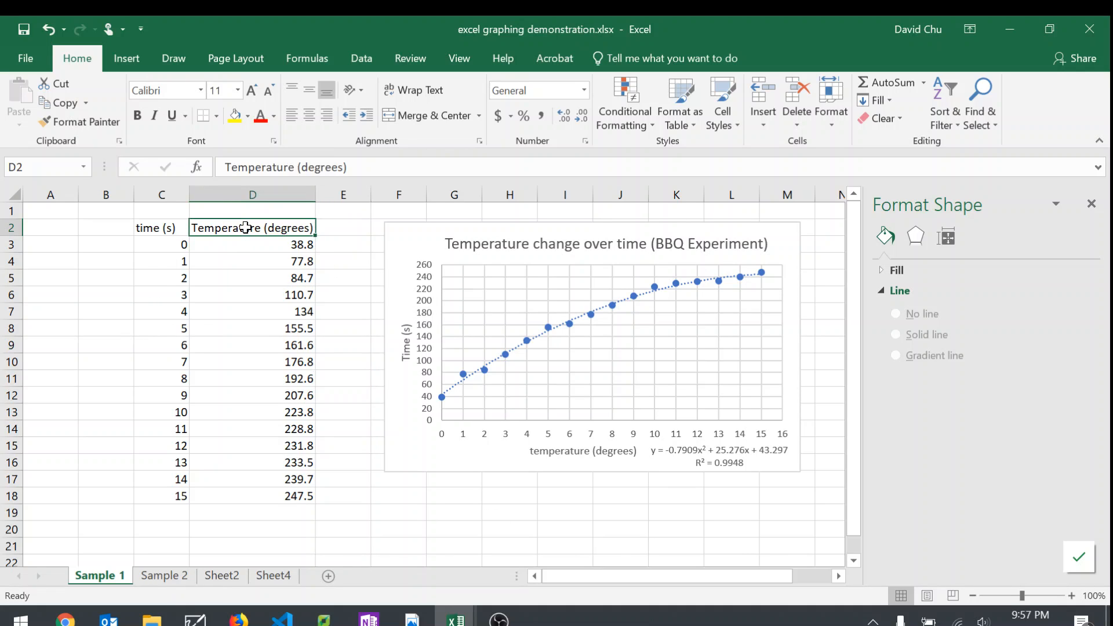
left_click(340, 234)
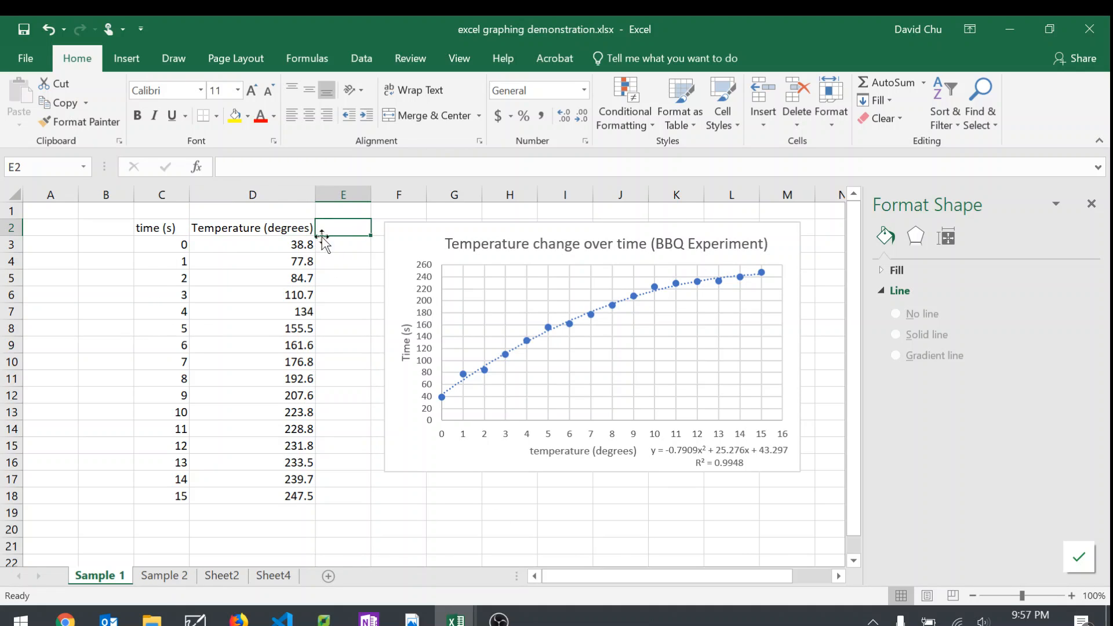
left_click(166, 244)
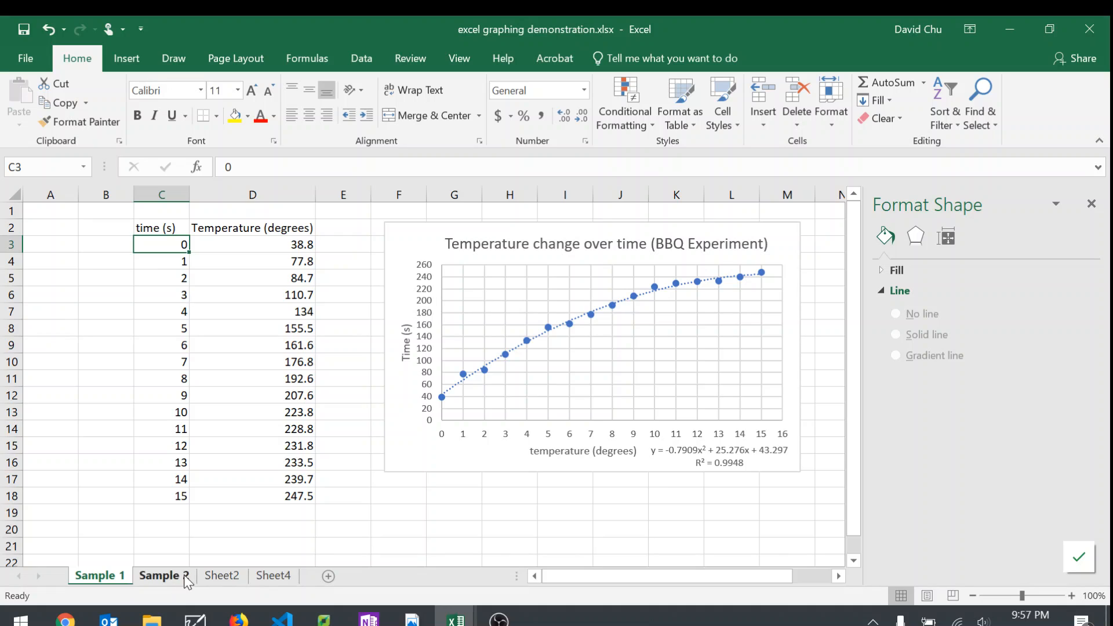
Step: Switch to the Sample 2 sheet and compare the temperature columns of station 1 and Station 2
left_click(166, 577)
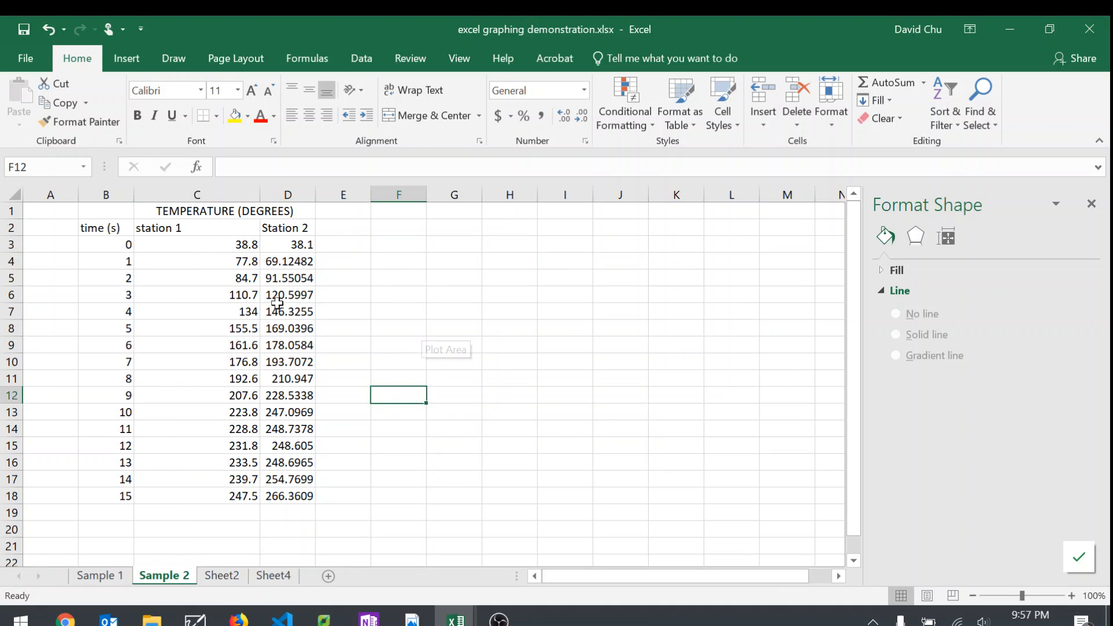
left_click(168, 228)
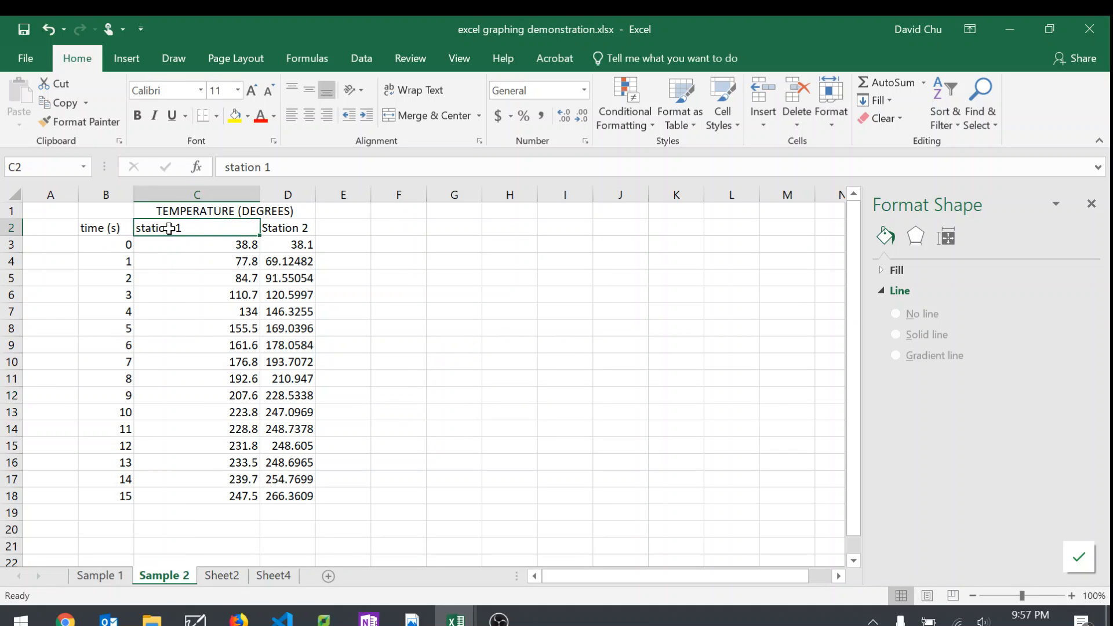
left_click(302, 226)
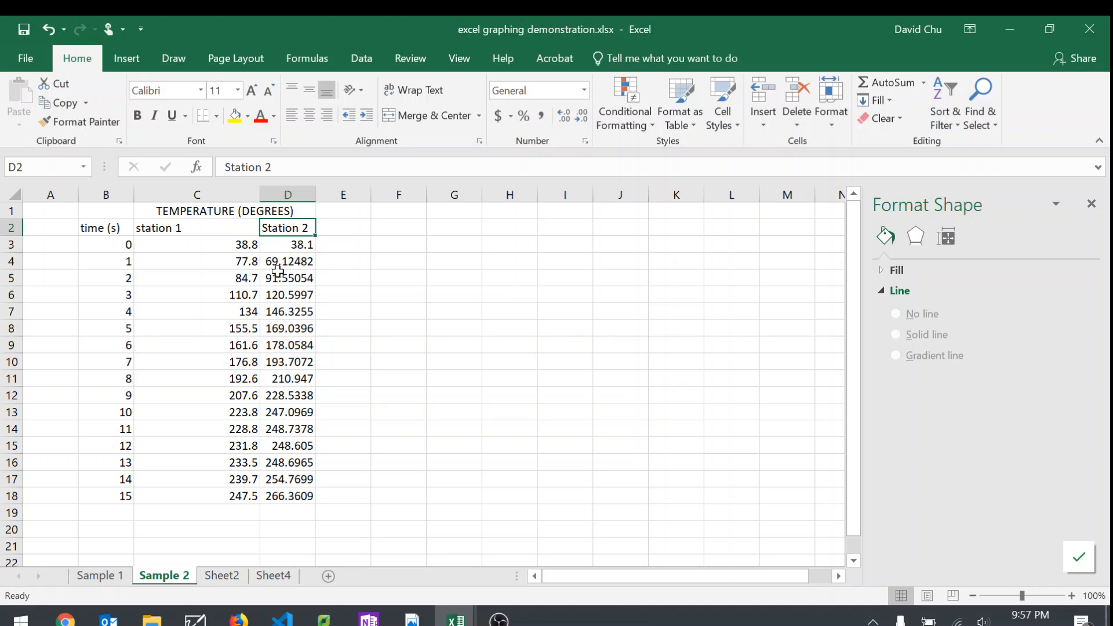
left_click(240, 262)
left_click(268, 261)
left_click(229, 281)
left_click(277, 283)
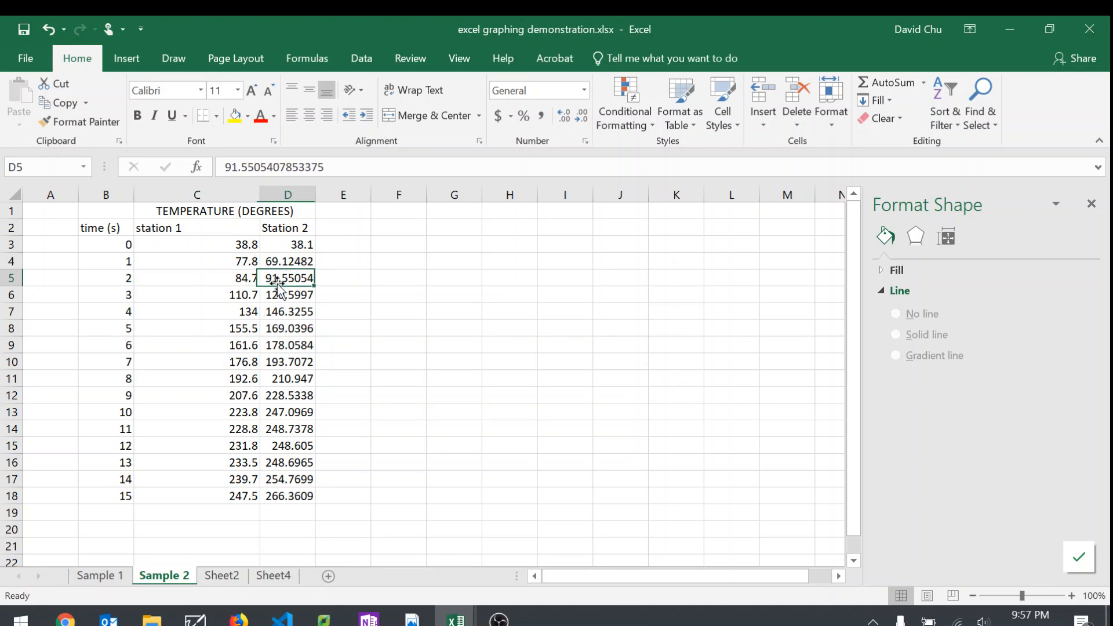
left_click(436, 435)
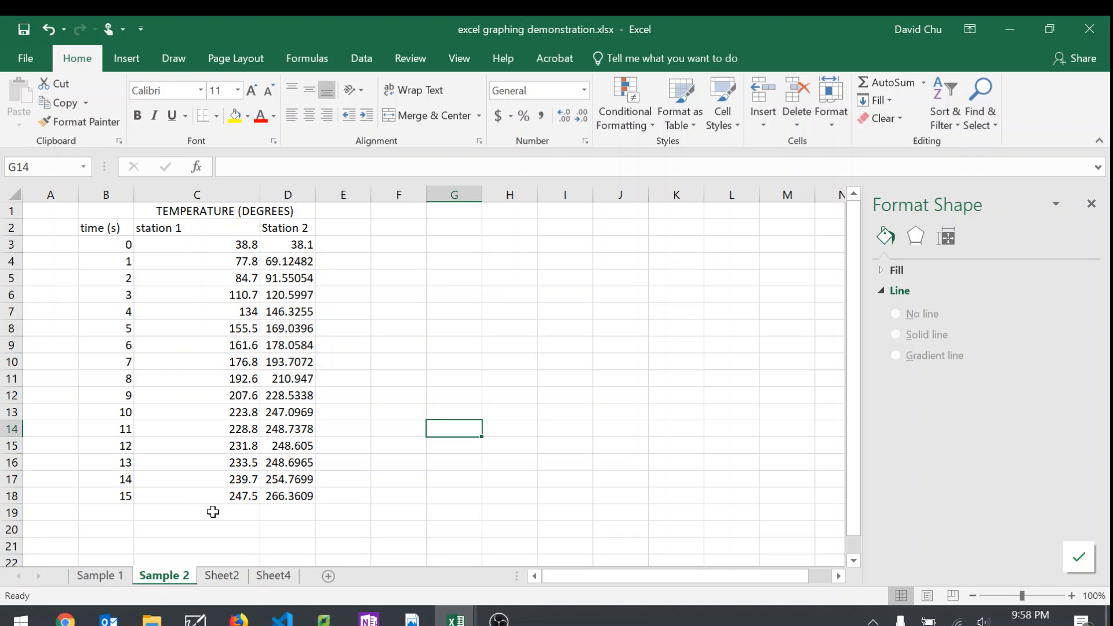
Step: Insert a markers-only scatter chart from the time and station 1 data in B2:C18, and place it beside the table
left_click_drag(220, 496, 106, 223)
left_click(126, 58)
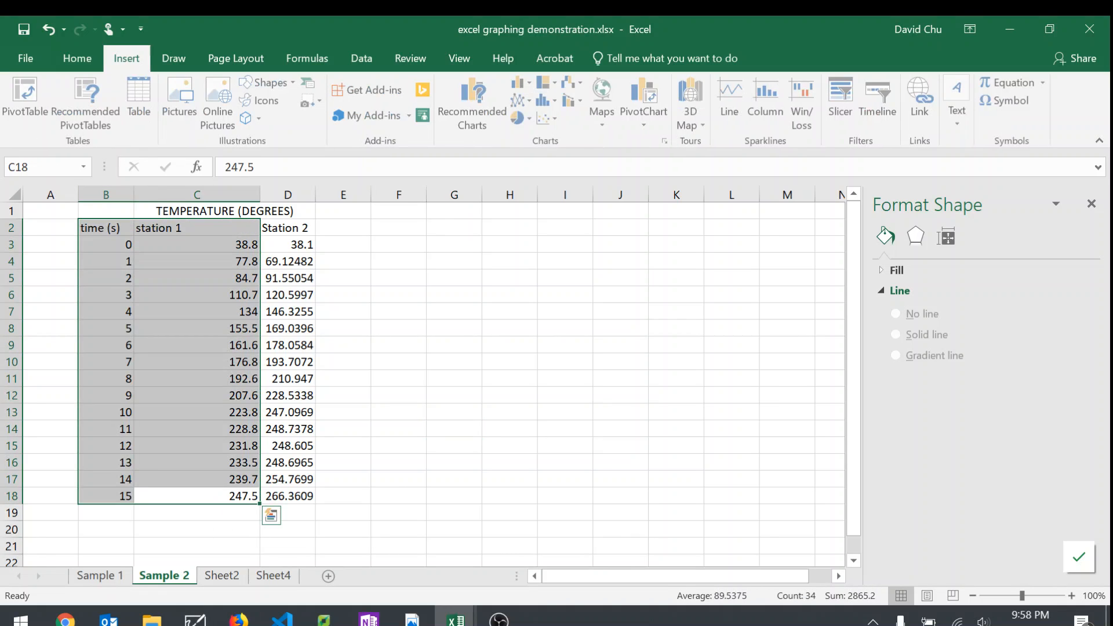
left_click(541, 118)
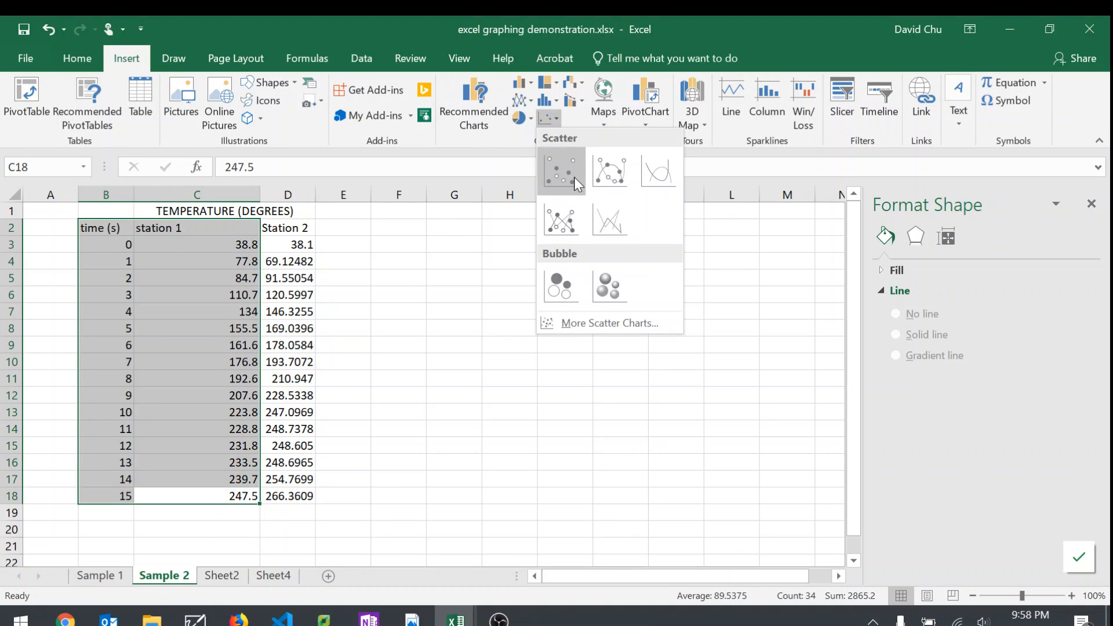
left_click(574, 180)
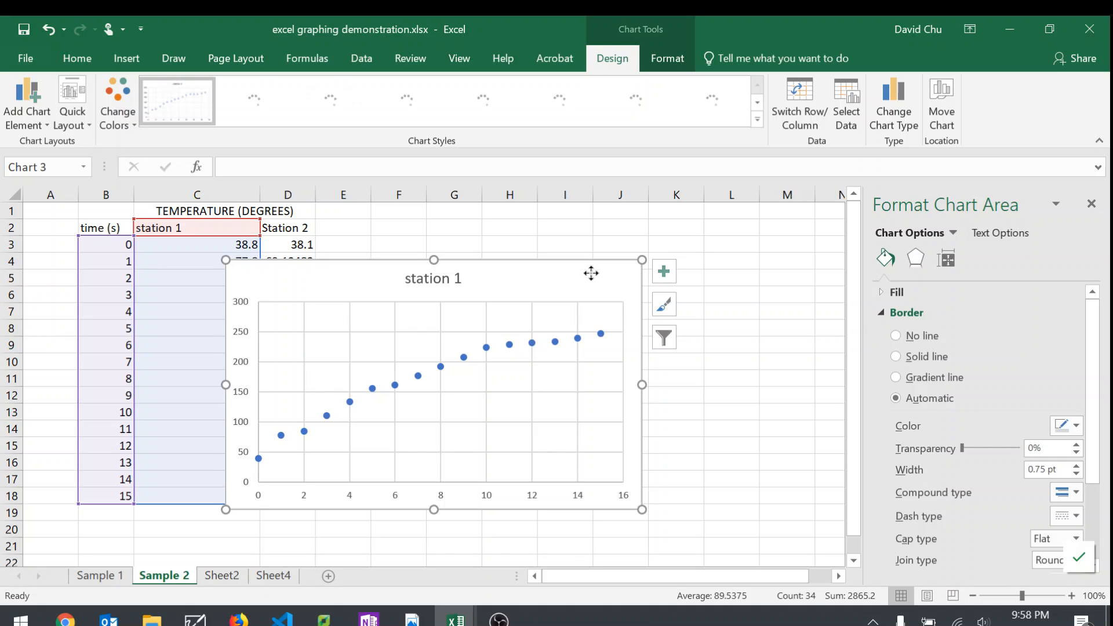
left_click_drag(591, 273, 780, 226)
left_click(555, 259)
left_click(355, 272)
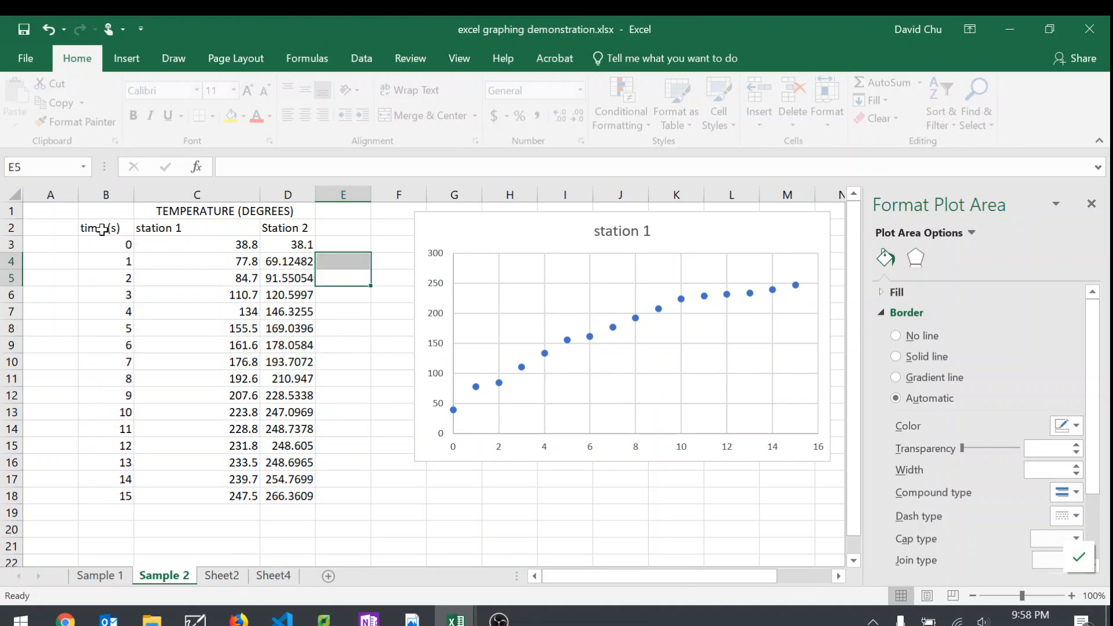
Step: Insert a markers-only scatter chart of time and Station 2 from B2:B18 and D2:D18, and place it next to the station 1 chart
left_click_drag(91, 228, 105, 502)
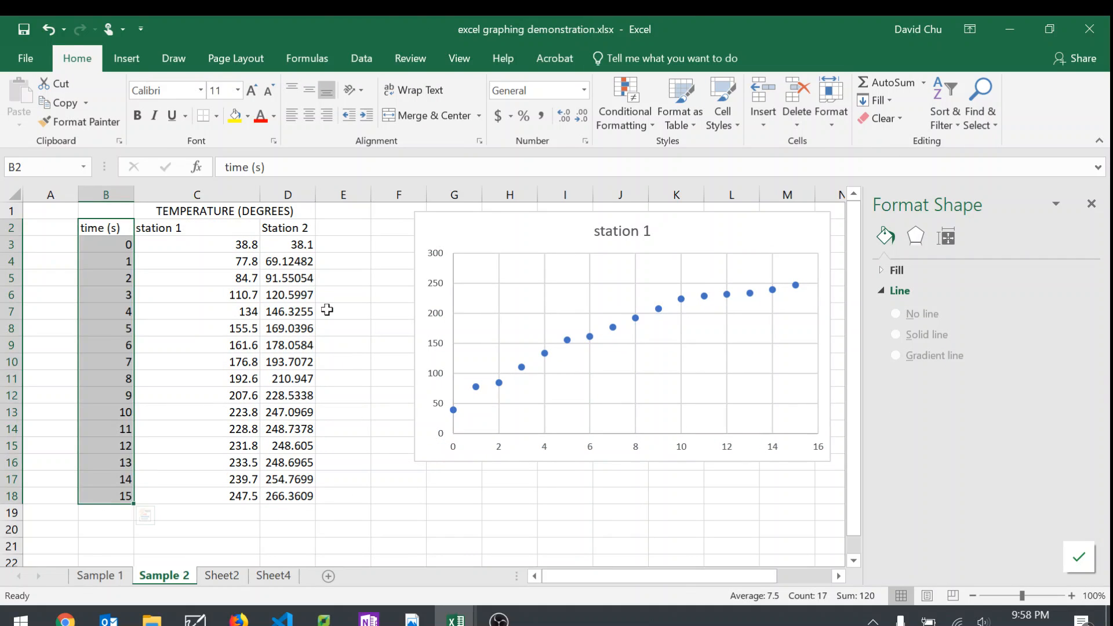
left_click_drag(286, 227, 301, 496)
left_click(139, 64)
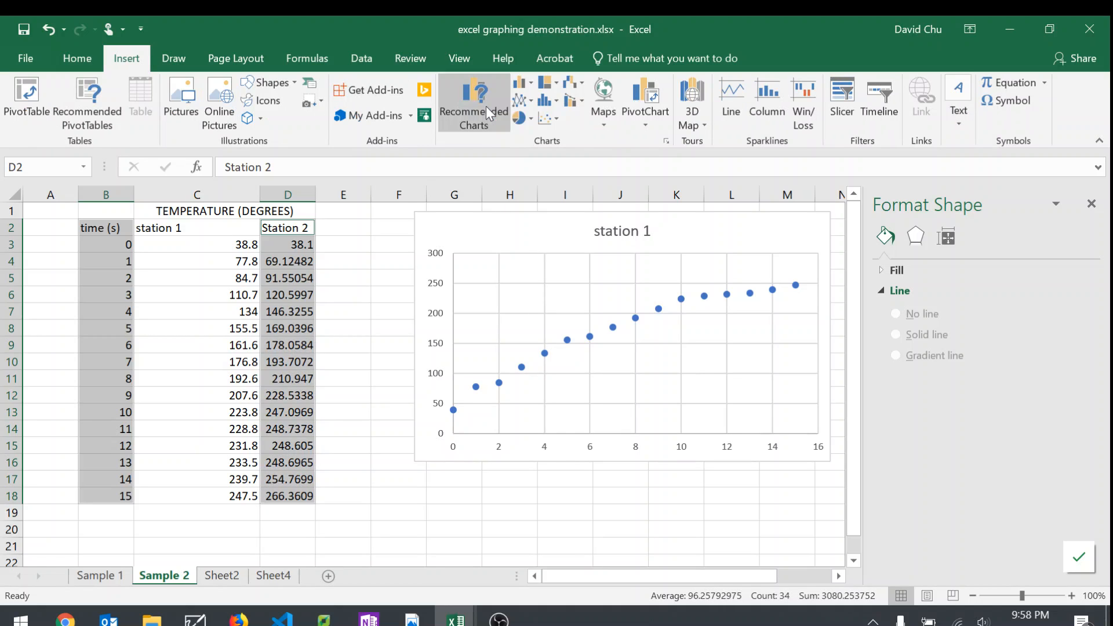
left_click(548, 118)
left_click(570, 164)
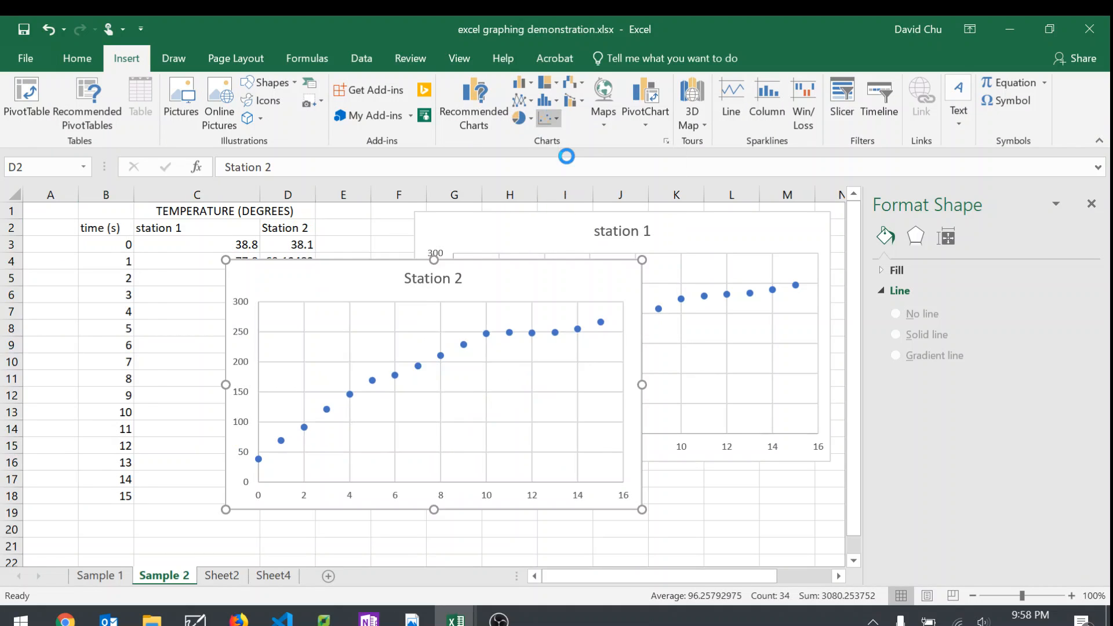
left_click_drag(771, 517, 728, 495)
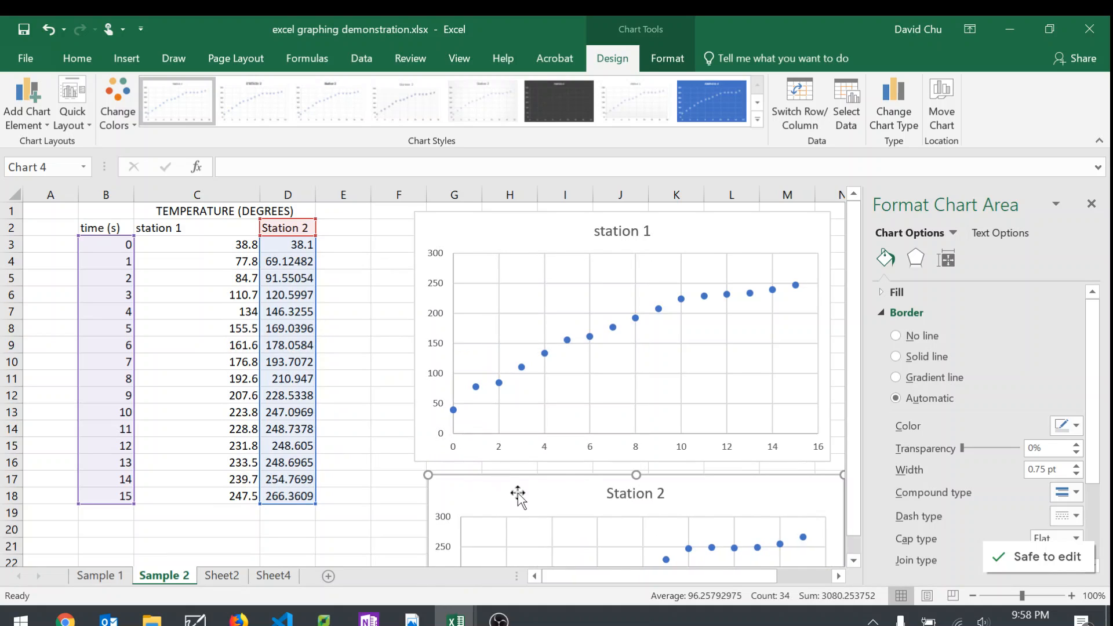
mouse_move(520, 491)
left_mouse_down()
mouse_move(549, 387)
mouse_move(537, 405)
mouse_move(514, 403)
mouse_move(10, 219)
mouse_move(55, 238)
mouse_move(72, 228)
left_mouse_up()
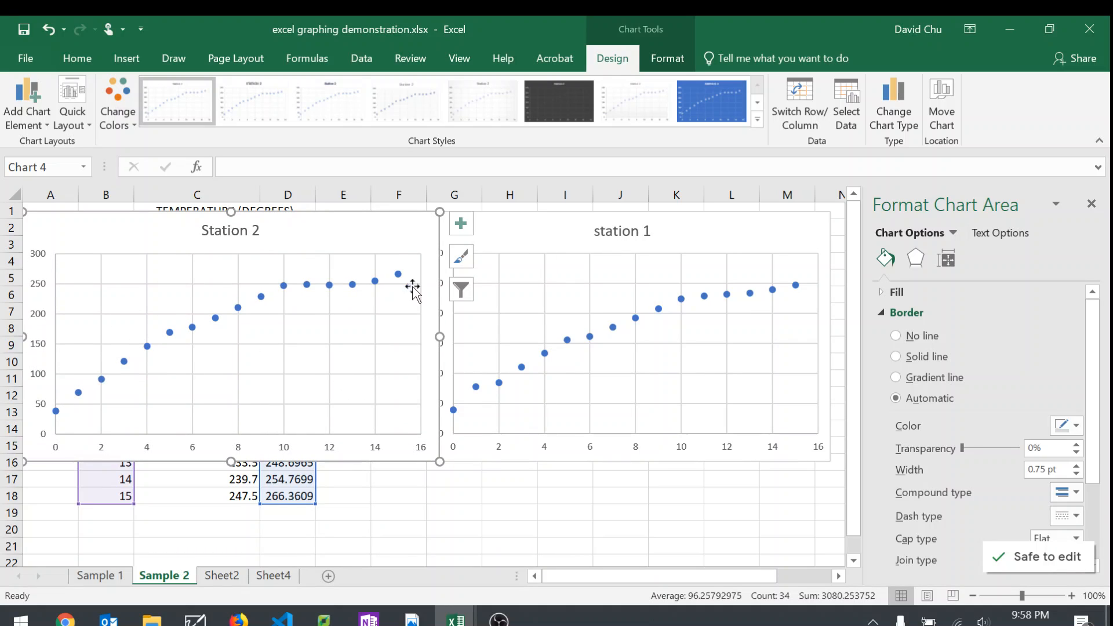
Step: Delete both the station 1 and Station 2 charts together
left_click(515, 239, "ctrl")
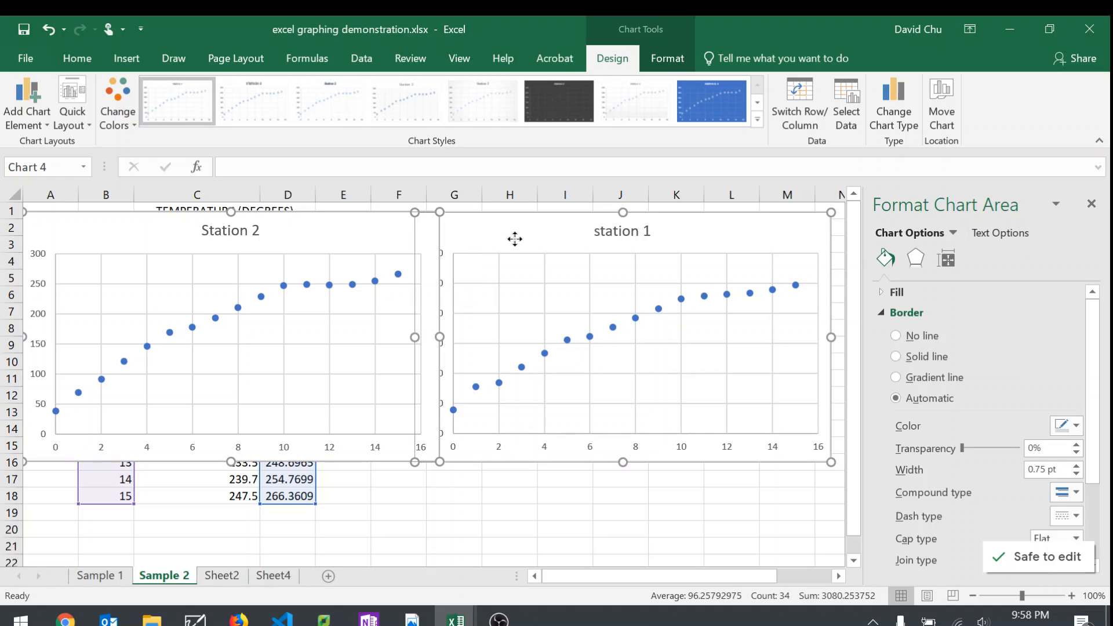
key("Delete")
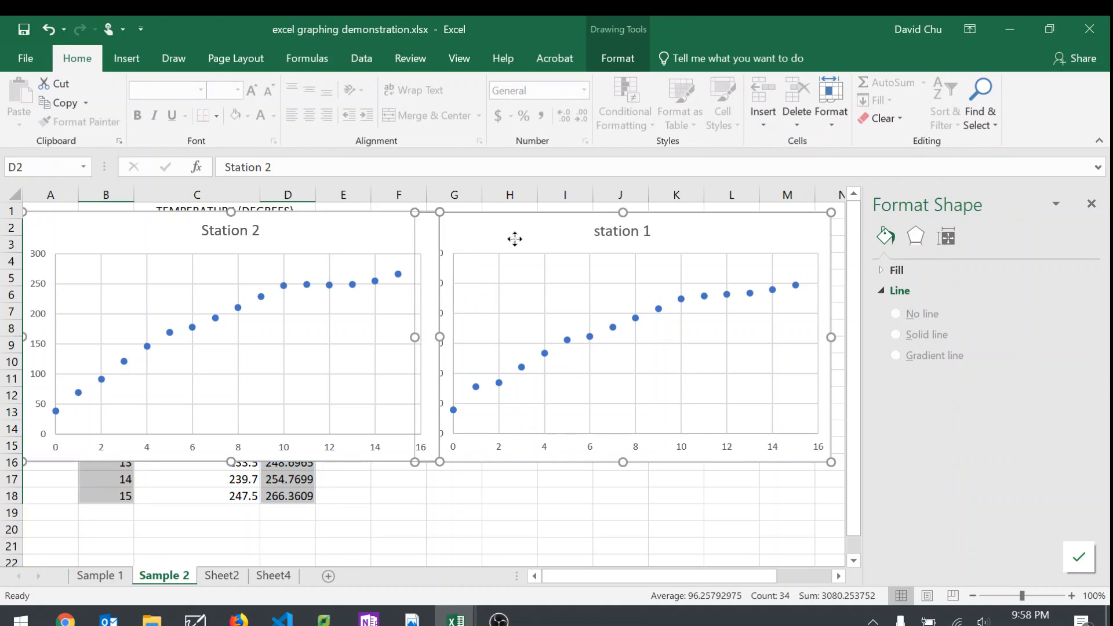
Step: Select the time, station 1 and Station 2 data in B2:D18 and review the recommended charts, including Clustered Column, without inserting one
left_click(499, 273)
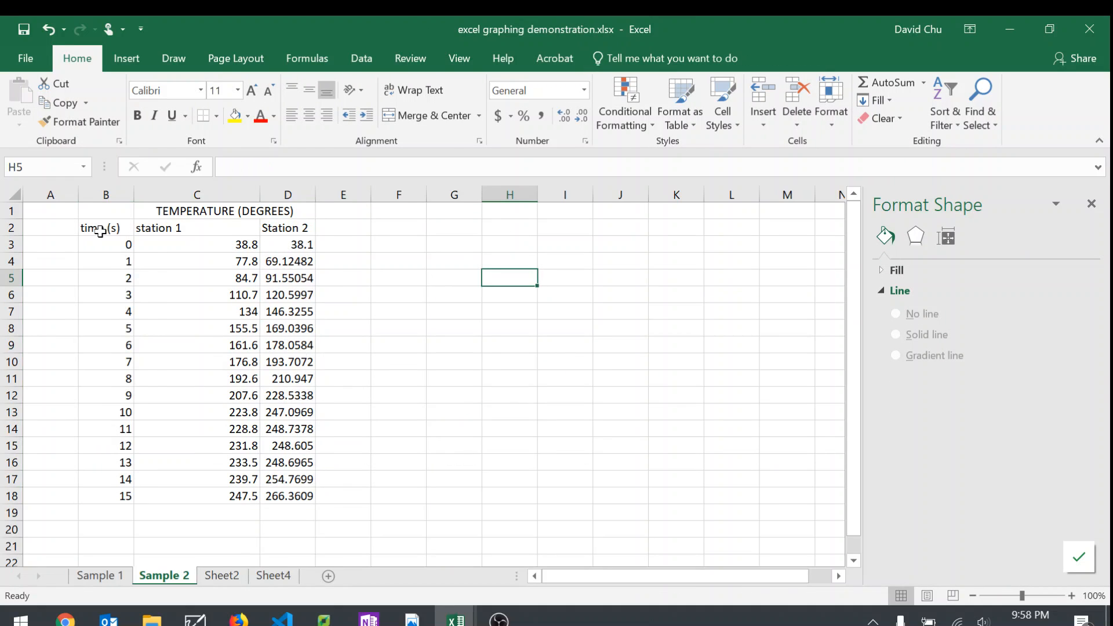
left_click_drag(100, 232, 291, 492)
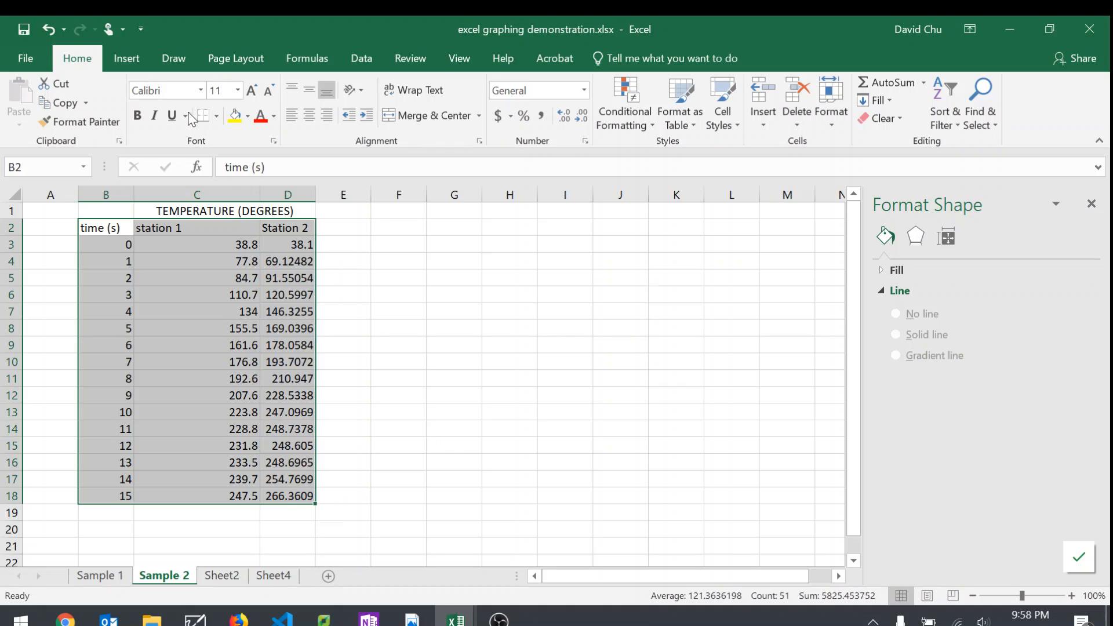
left_click(126, 61)
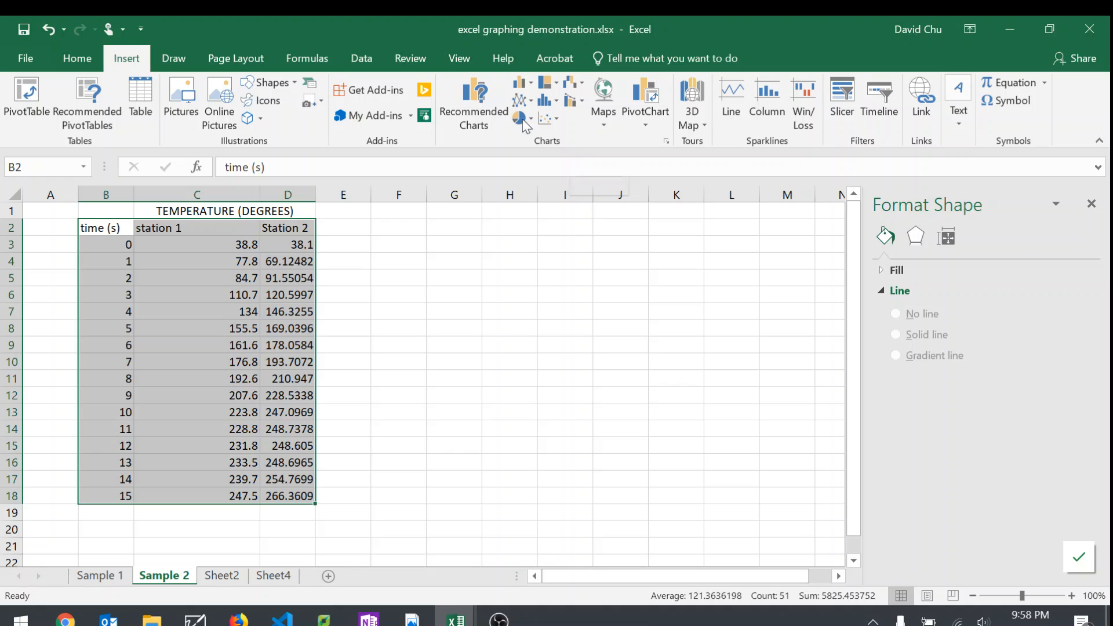
left_click(463, 105)
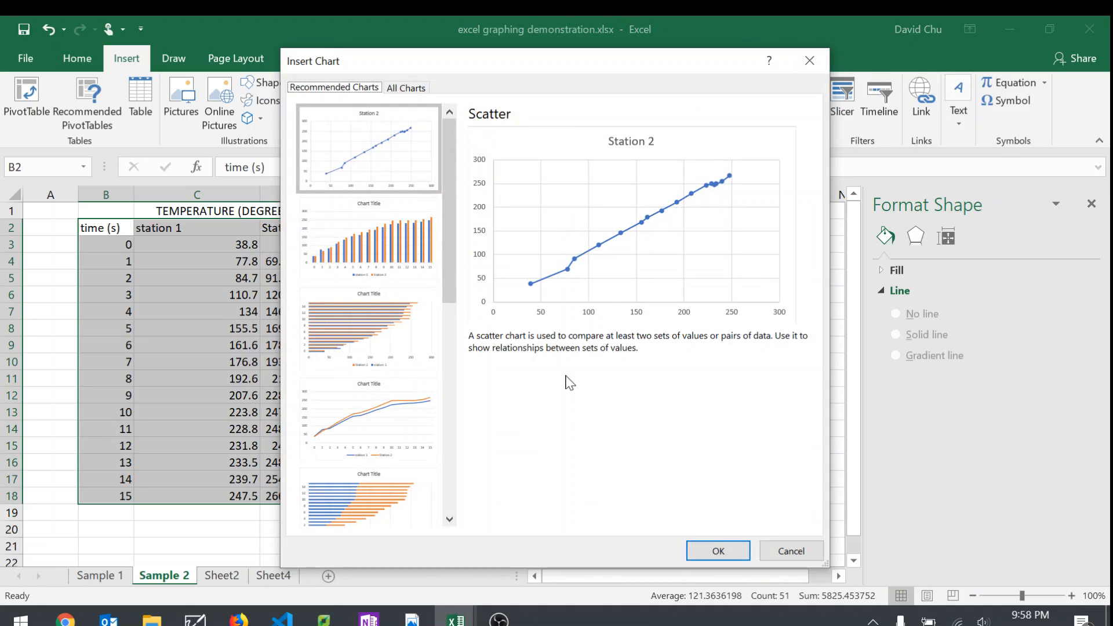
scroll(372, 366, "down", 5)
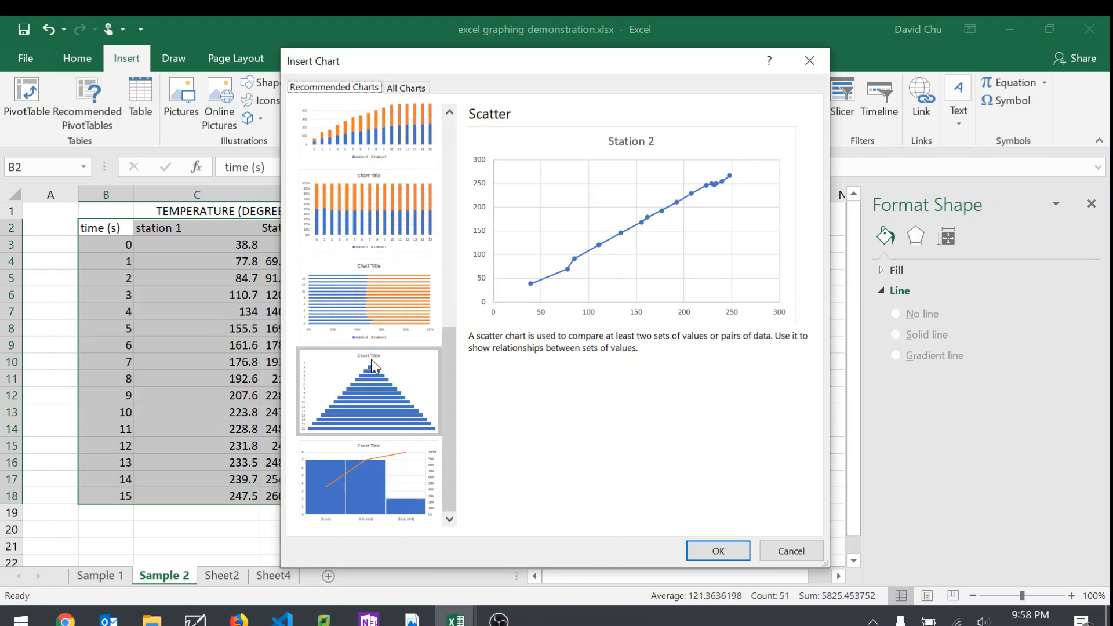
scroll(382, 378, "up", 5)
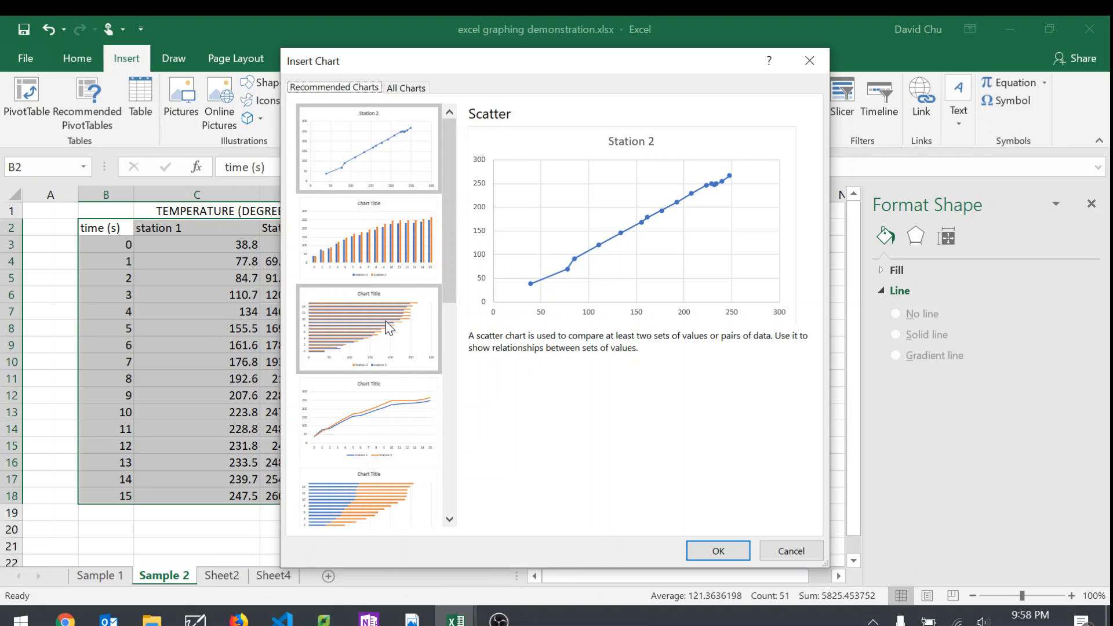
left_click(398, 248)
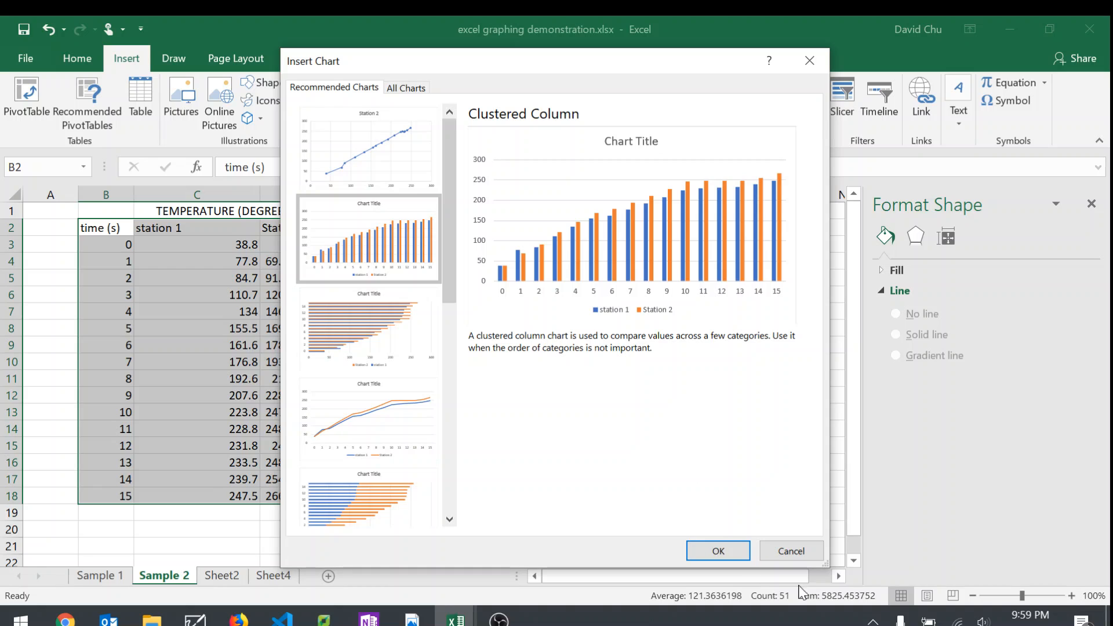
left_click(810, 551)
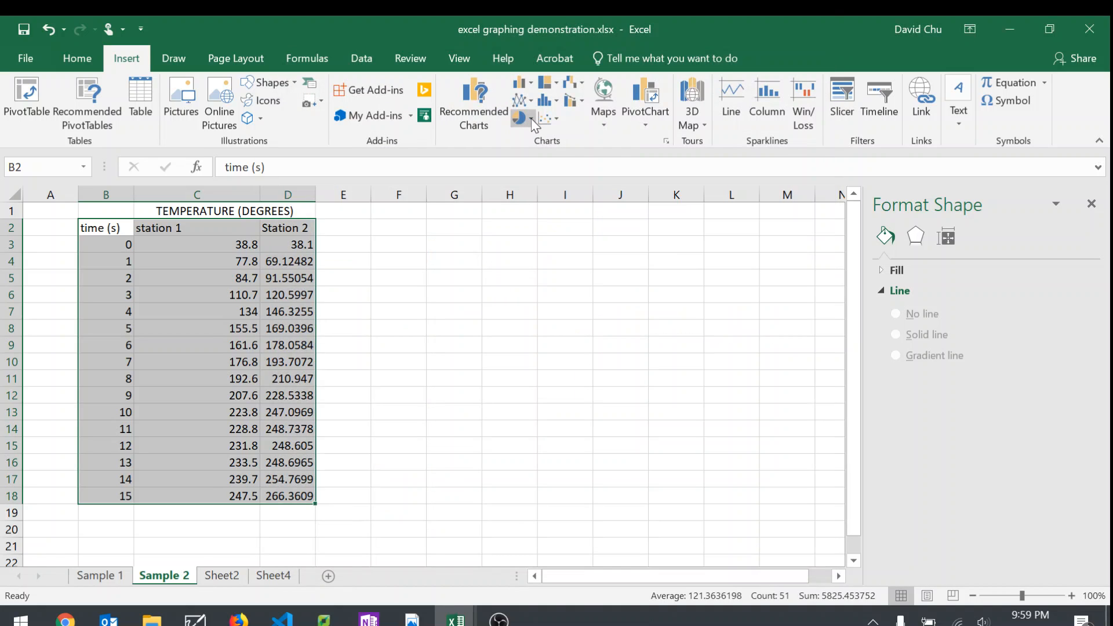
Step: Insert a markers-only scatter chart of both stations from B2:D18 and place it beside the table
left_click(547, 119)
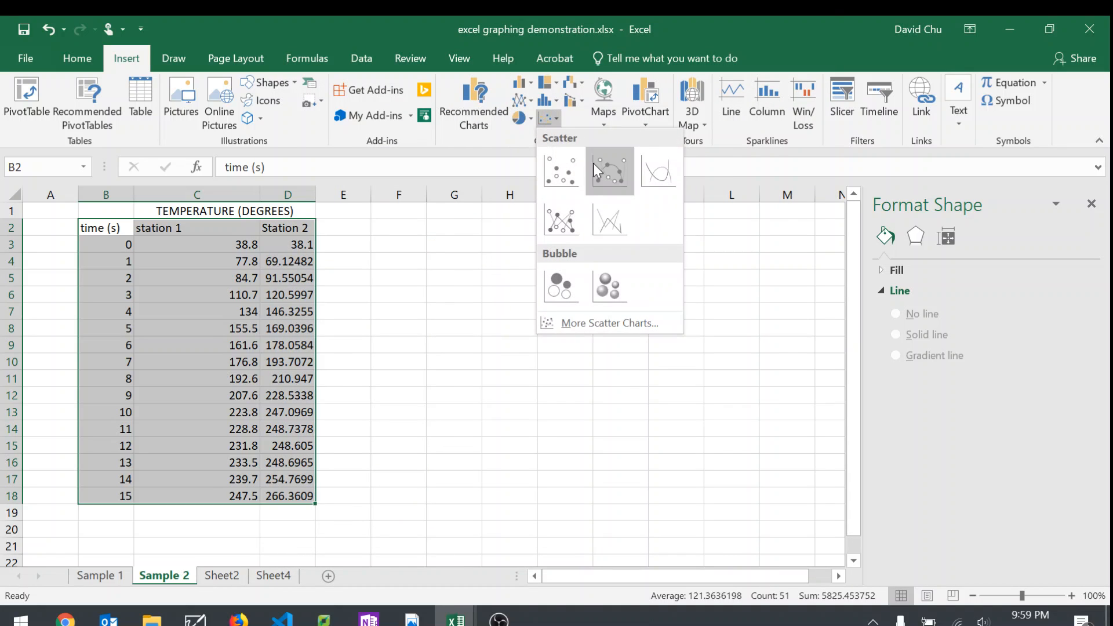
left_click(569, 172)
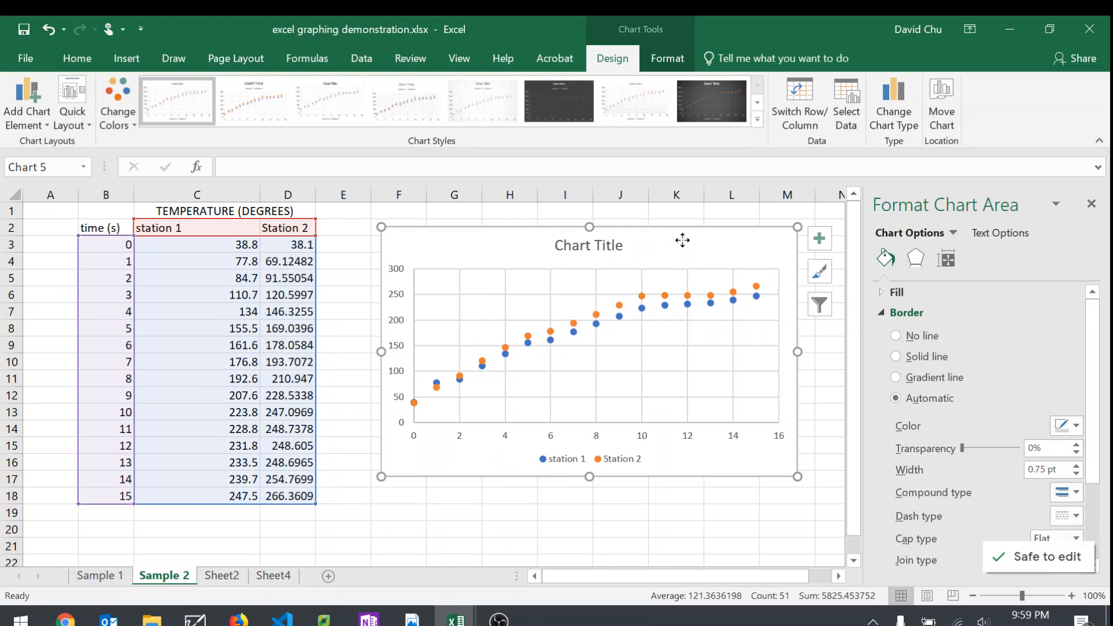
left_click_drag(682, 240, 662, 241)
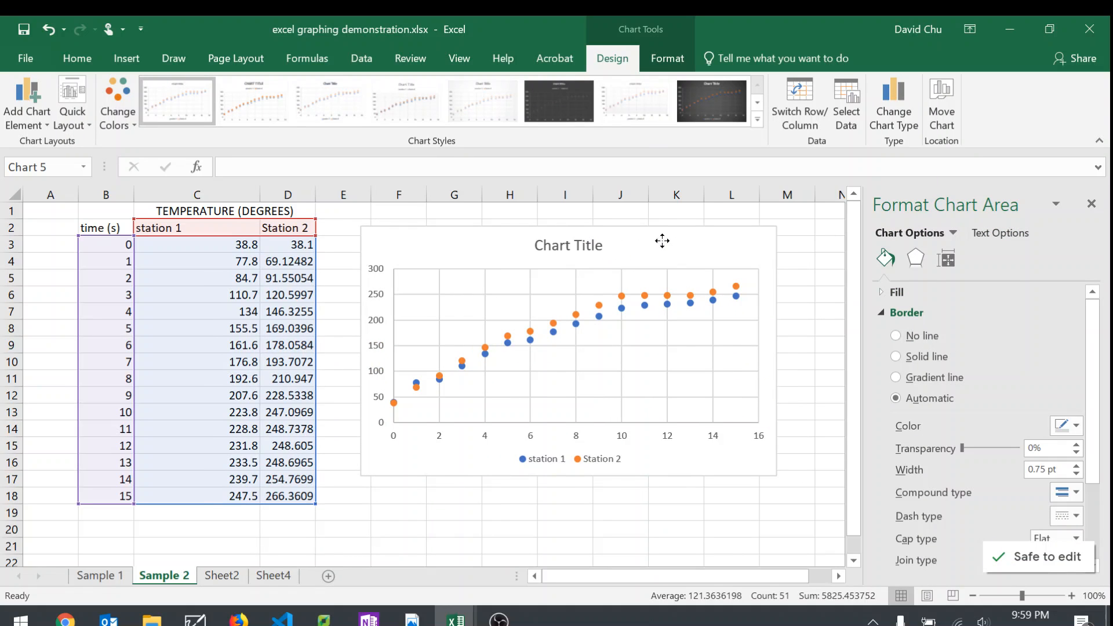
Step: Add an order 2 polynomial trendline to the Station 2 series with equation and R-squared value, and place its label above the curve's rising part
left_click(598, 306)
right_click(597, 306)
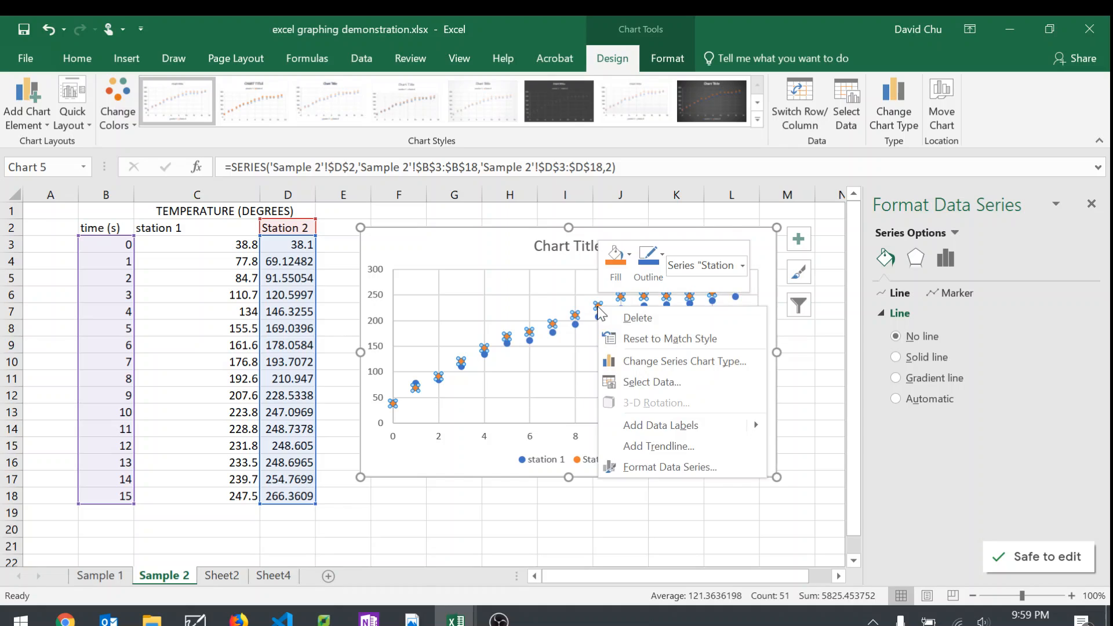
left_click(693, 449)
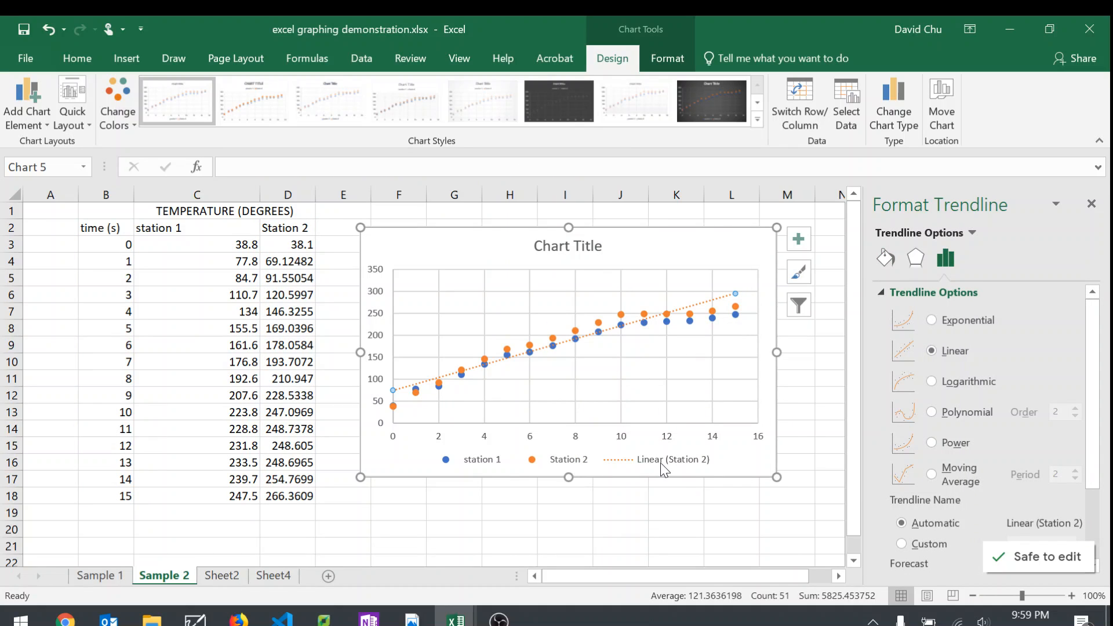
scroll(985, 498, "down", 3)
scroll(1019, 400, "up", 3)
left_click(965, 412)
scroll(942, 521, "down", 3)
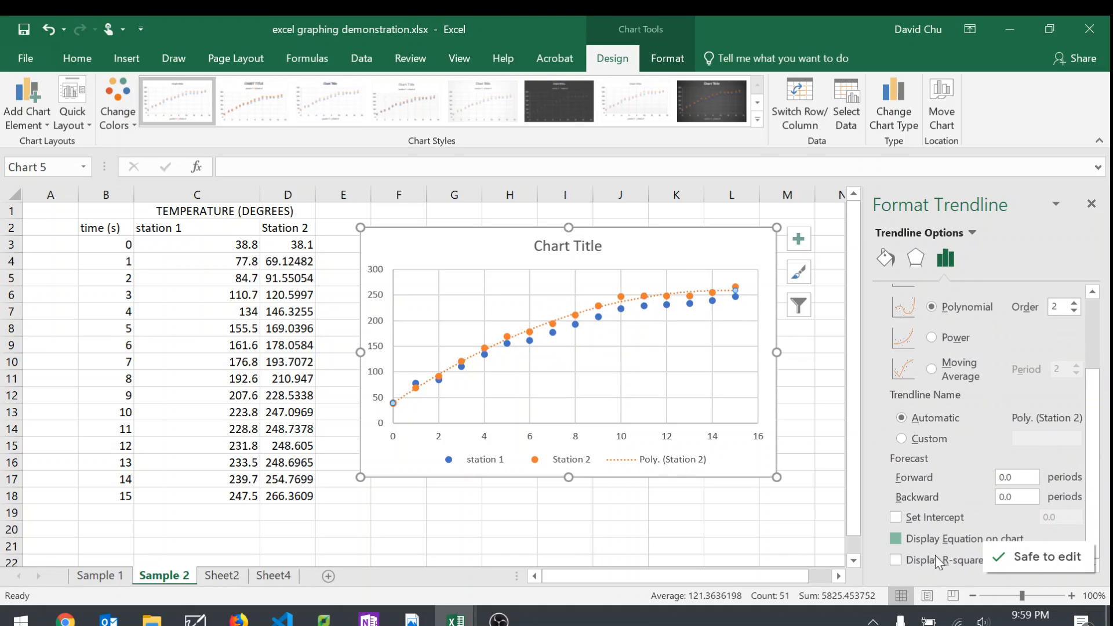
left_click(938, 561)
left_click(589, 281)
left_click_drag(589, 281, 444, 293)
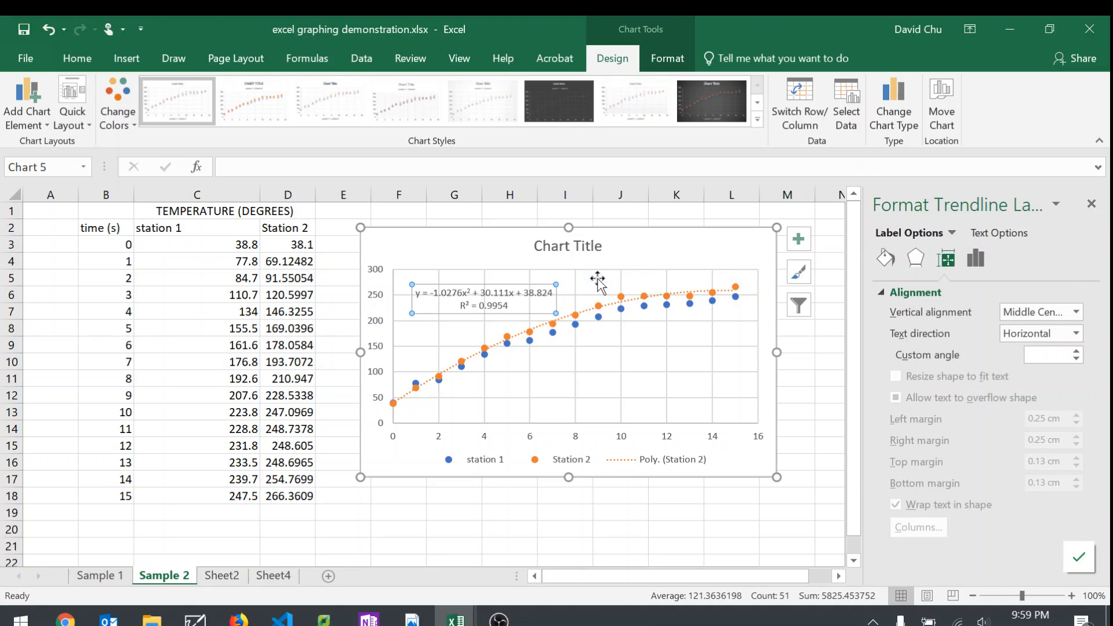
Step: Add an order 2 polynomial trendline to the station 1 series with equation and R-squared value, and place its label below the curves
left_click(575, 324)
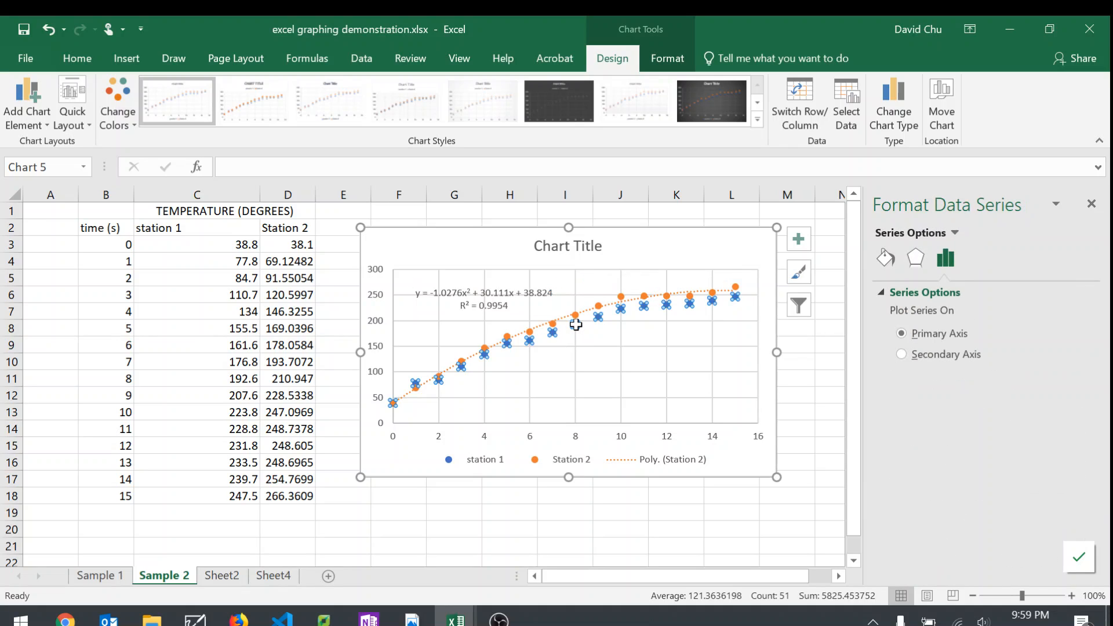
right_click(575, 324)
left_click(622, 471)
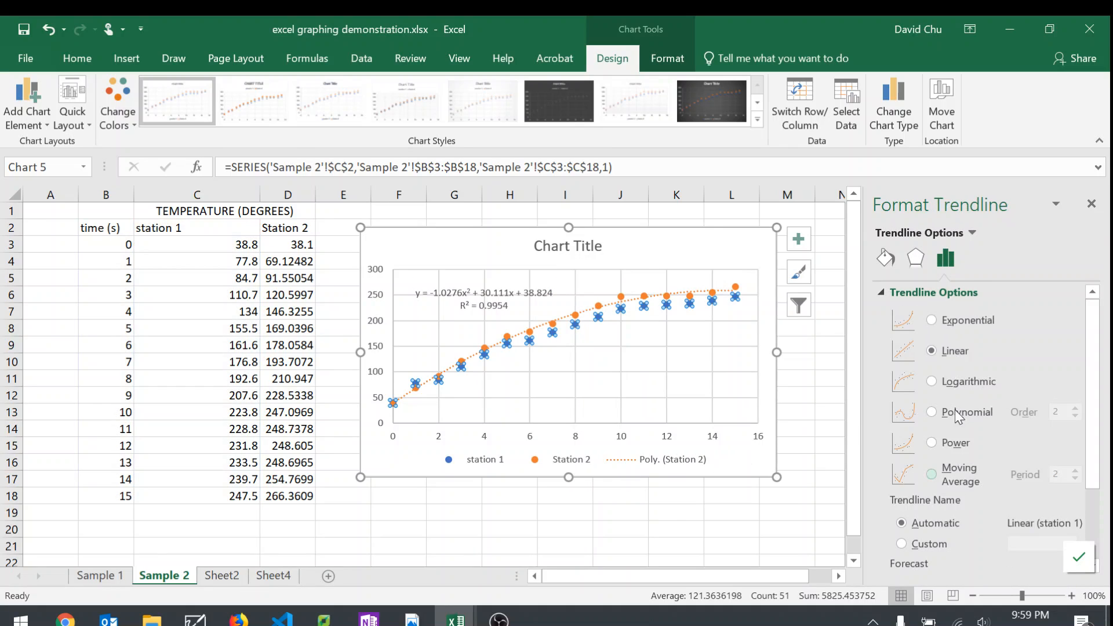
left_click(931, 373)
scroll(990, 512, "down", 1)
left_click(895, 539)
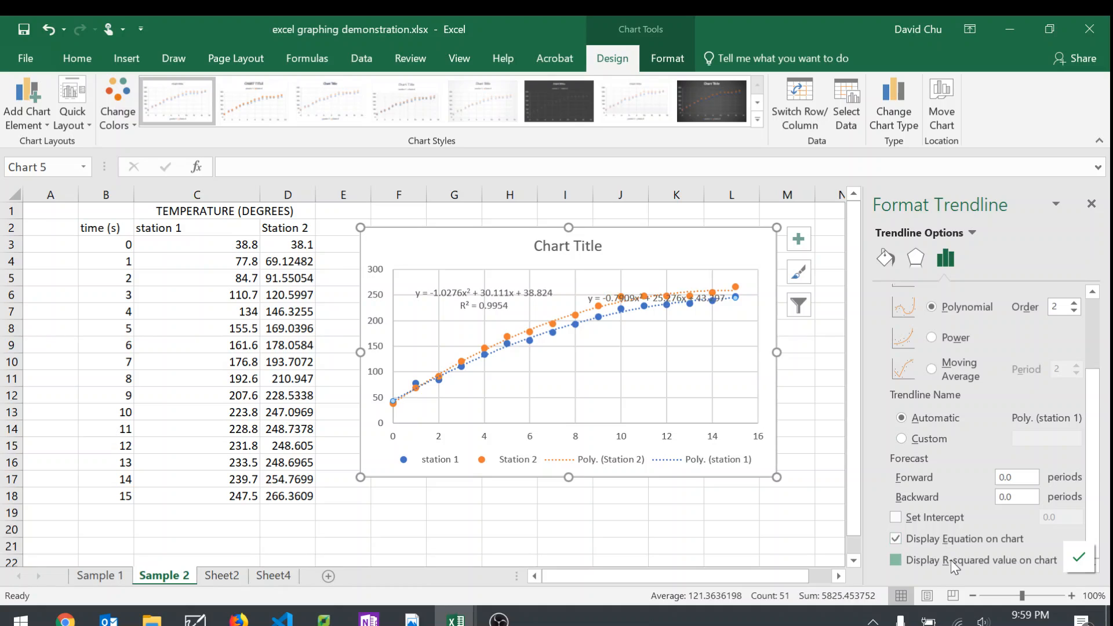
left_click(896, 559)
left_click(619, 293)
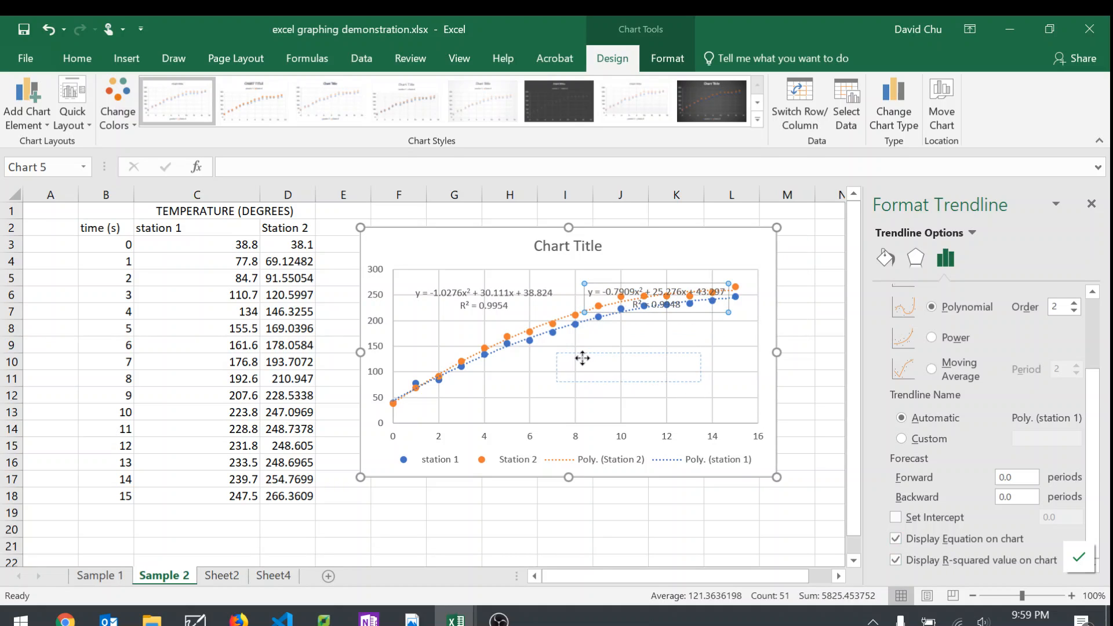
left_click_drag(601, 303, 565, 363)
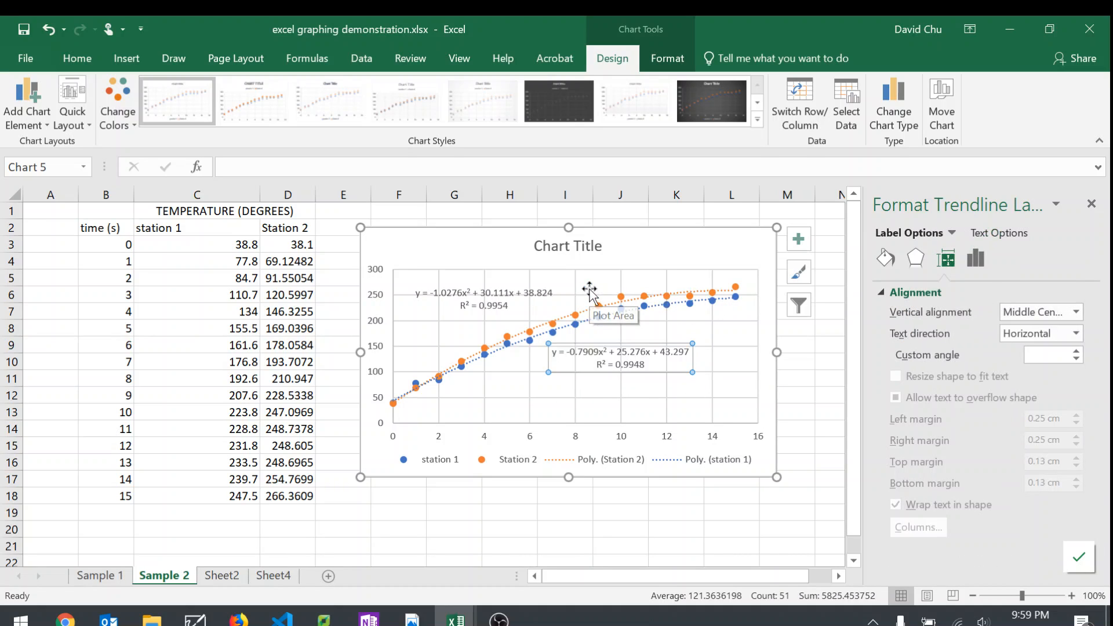
left_click(589, 290)
left_click(482, 517)
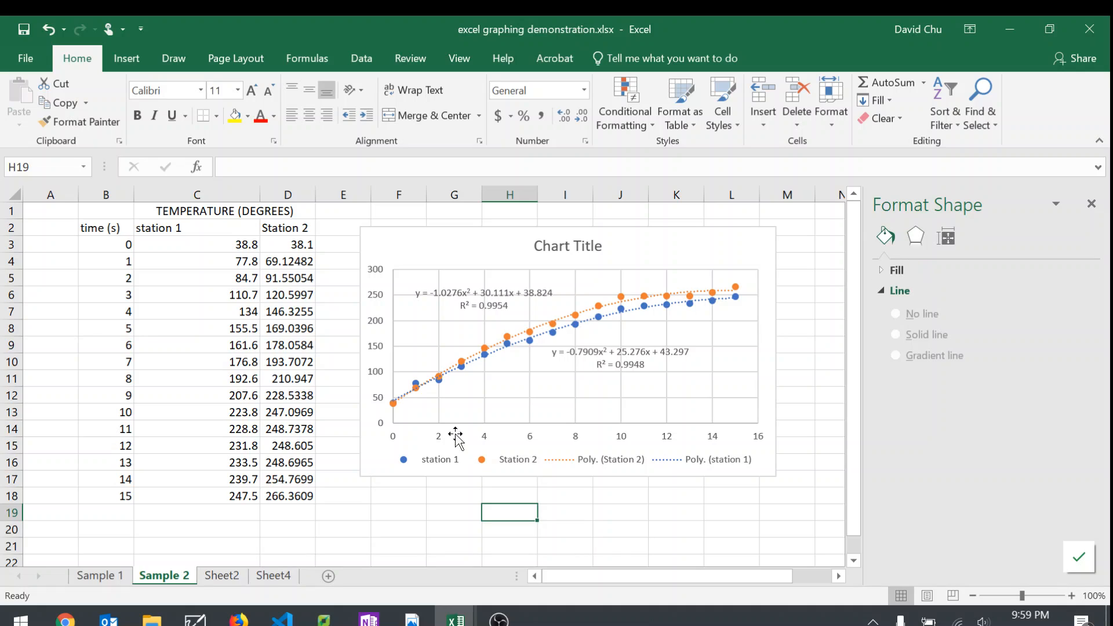
Step: Compare the station 1 and Station 2 columns with the plotted series, and examine the chart's legend and available chart elements
left_click(153, 229)
left_click(299, 228)
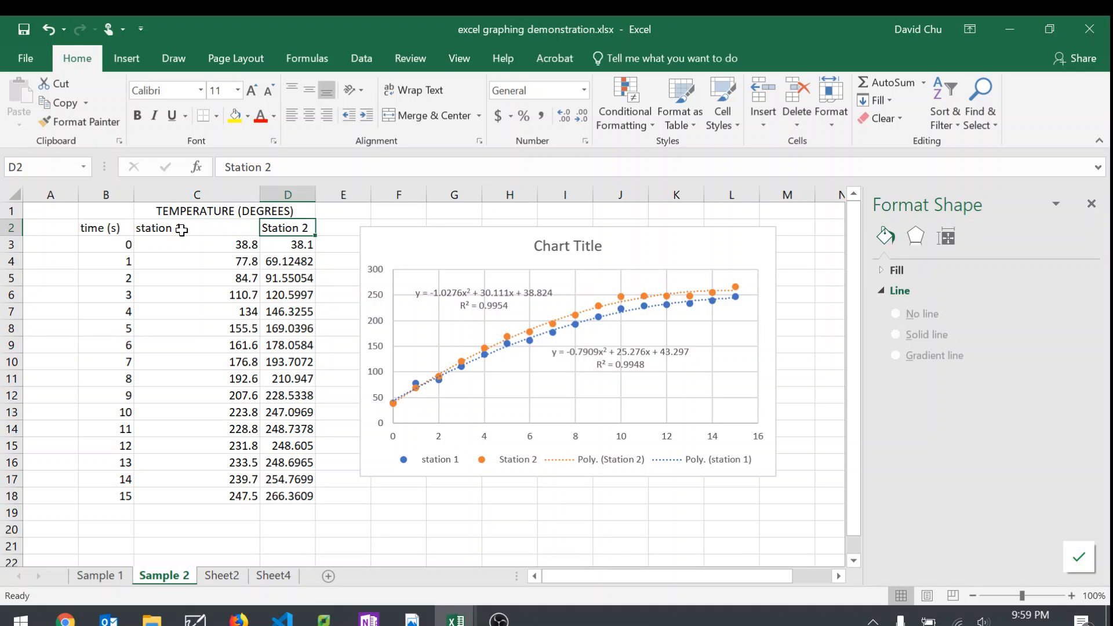
left_click(157, 228)
left_click(191, 495, "shift")
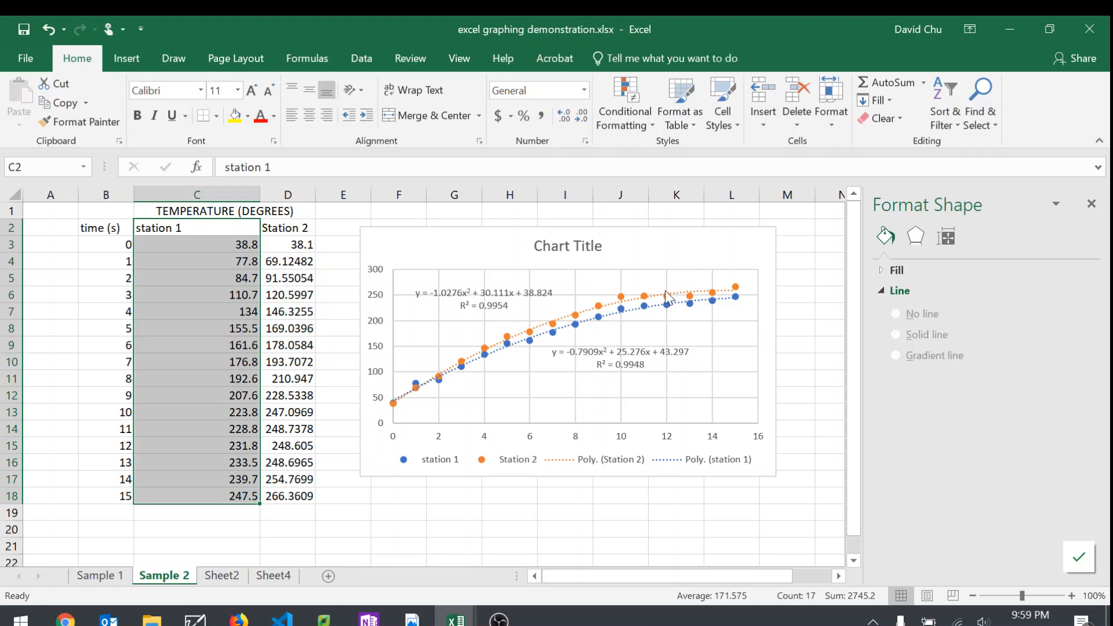
left_click(462, 530)
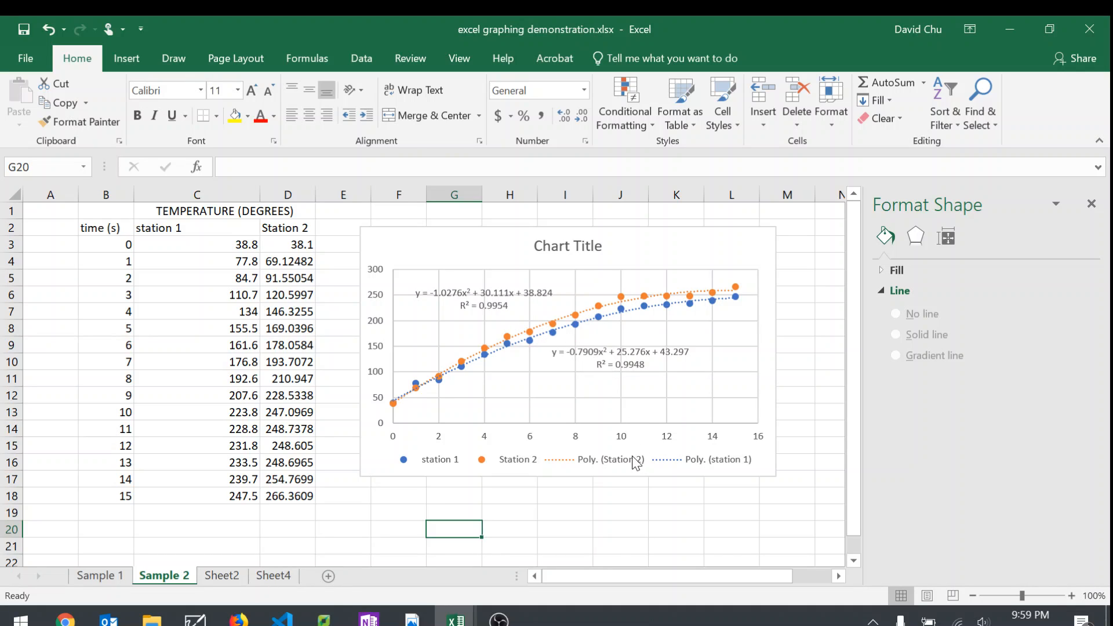
left_click(435, 462)
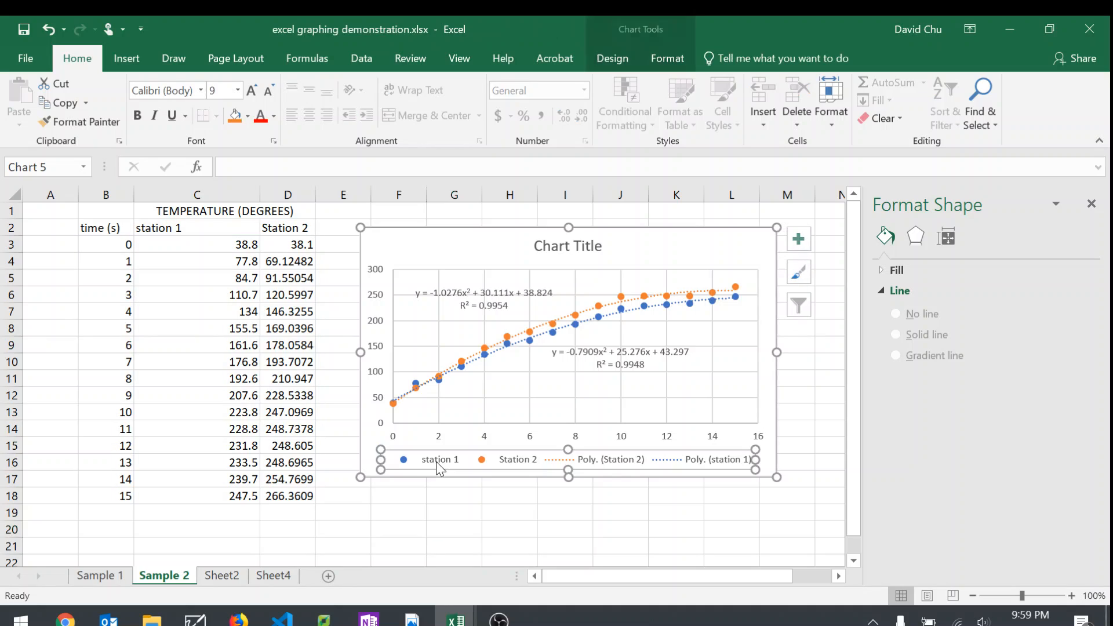
left_click(809, 238)
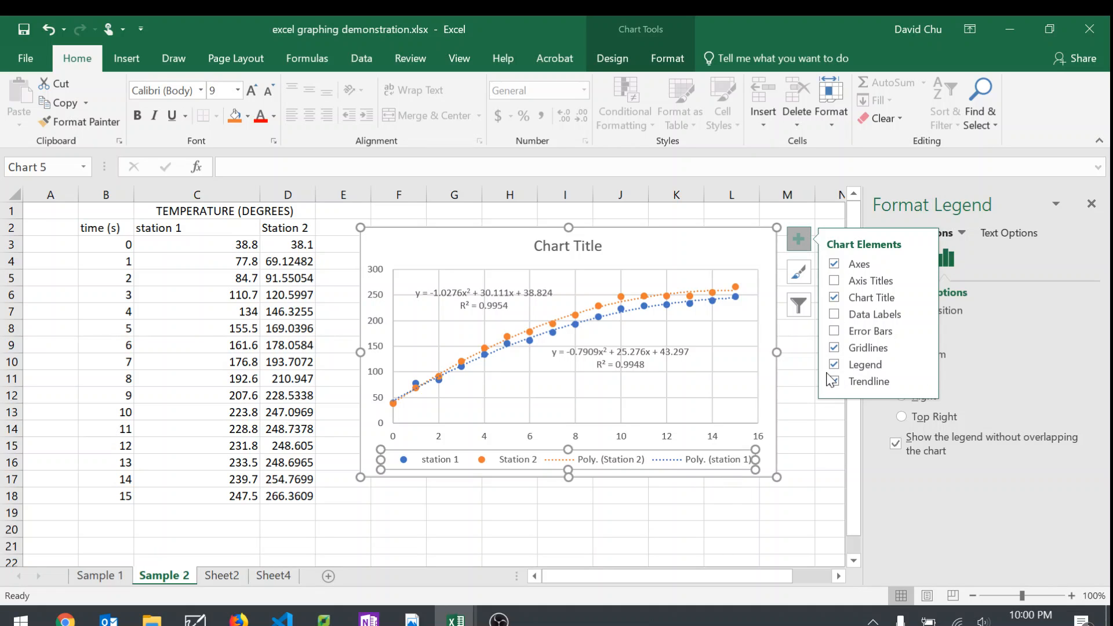
left_click(639, 511)
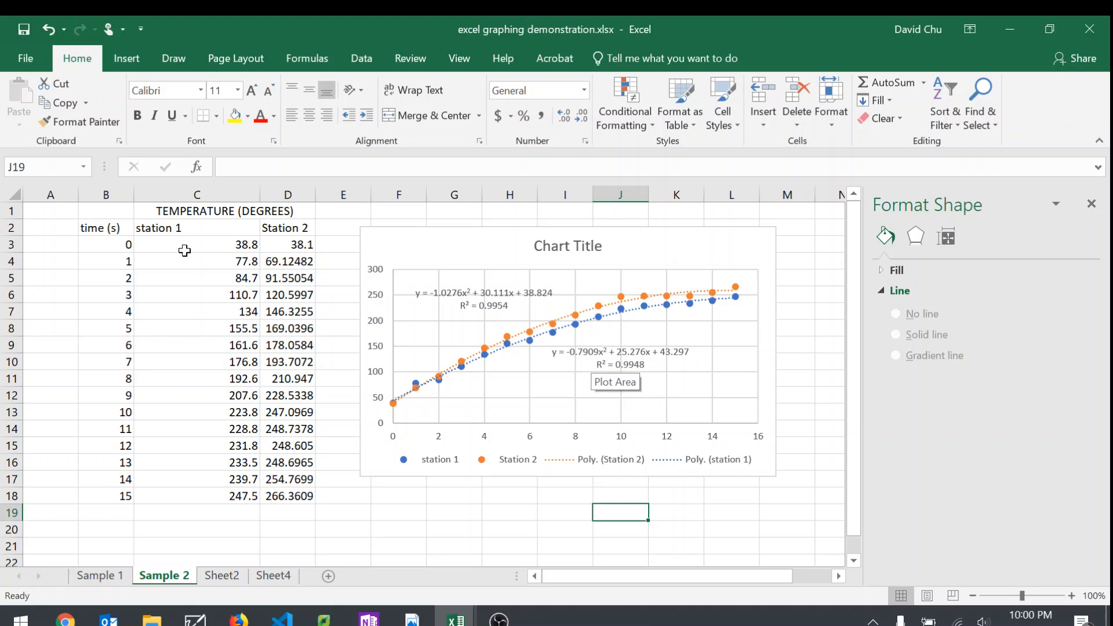
Step: Highlight the station 1 data in C2:C18, clear the selection, and shift the combined chart slightly further from the table
mouse_move(184, 228)
left_mouse_down()
mouse_move(212, 509)
mouse_move(234, 481)
mouse_move(232, 498)
left_mouse_up()
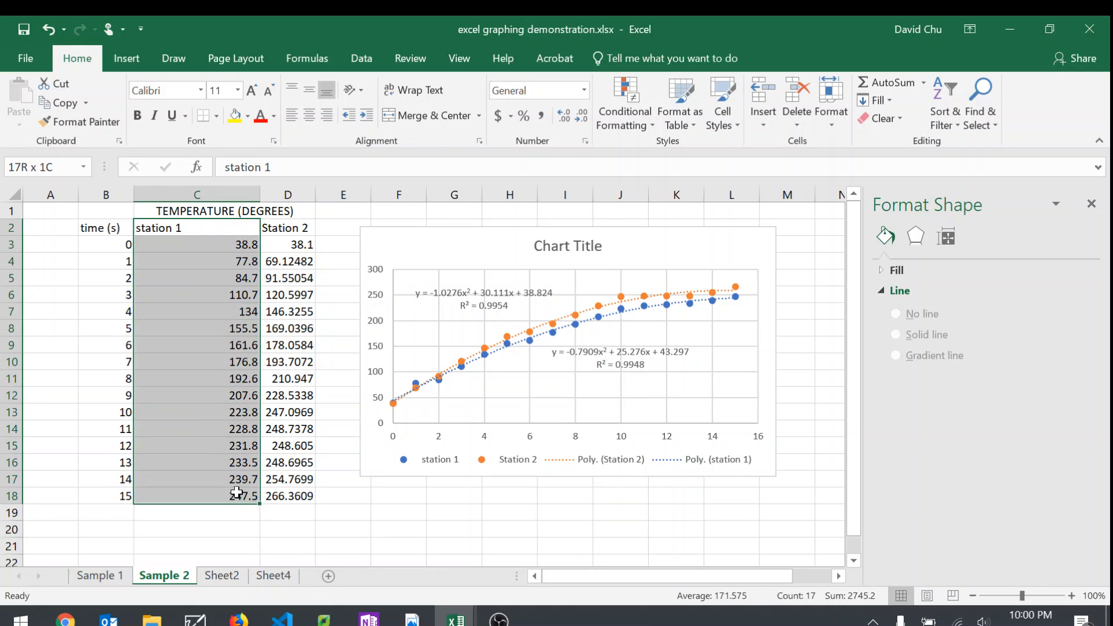
left_click(398, 512)
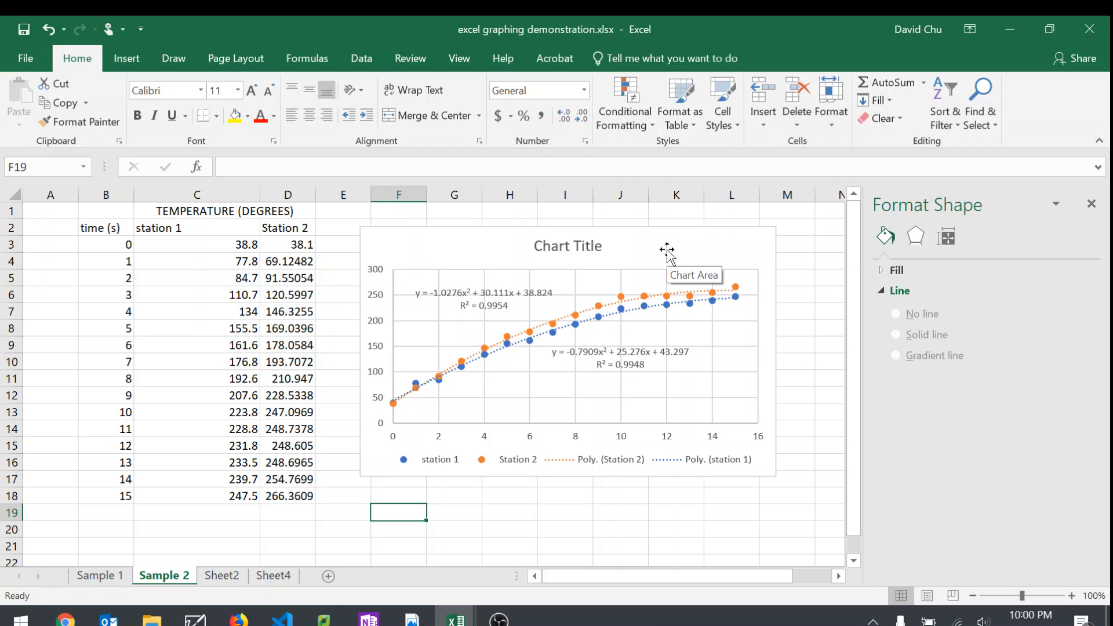
mouse_move(504, 245)
left_mouse_down()
mouse_move(654, 339)
mouse_move(499, 229)
mouse_move(511, 246)
left_mouse_up()
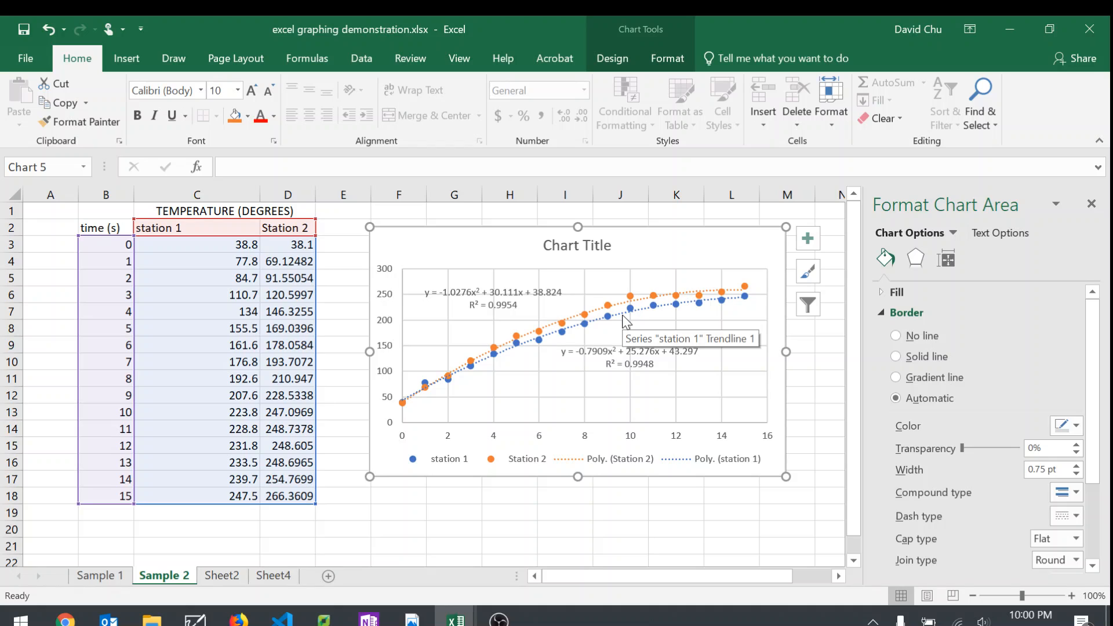
Step: Switch to the BBQ Experiment data.xls workbook and insert a markers-only scatter chart from F5:P21 on the CALIBRATED DATA sheet
left_click(471, 623)
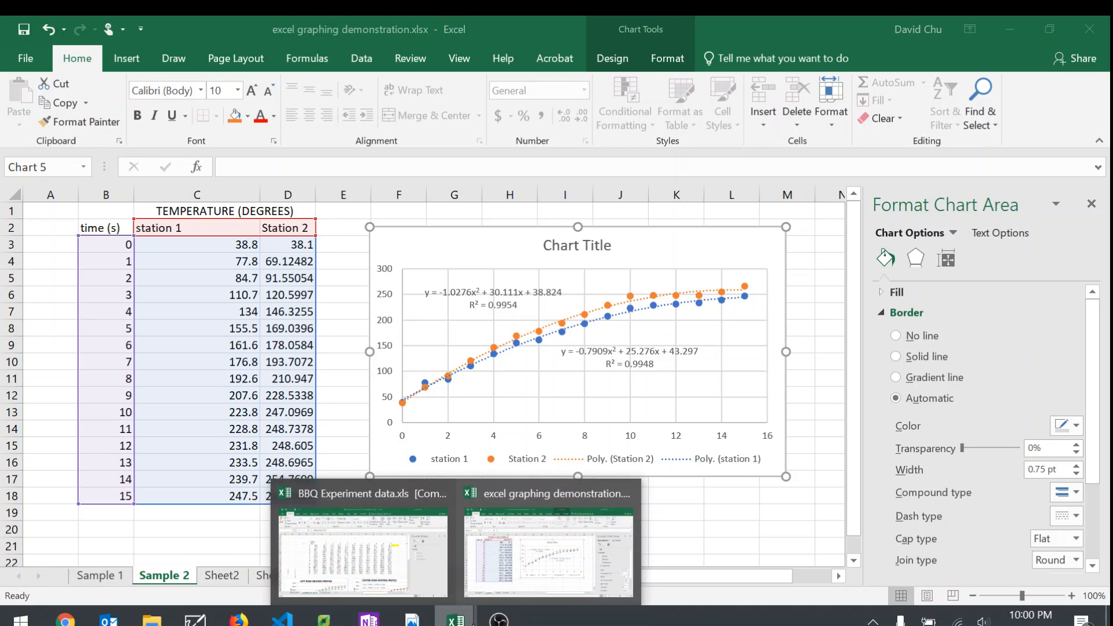
left_click(410, 554)
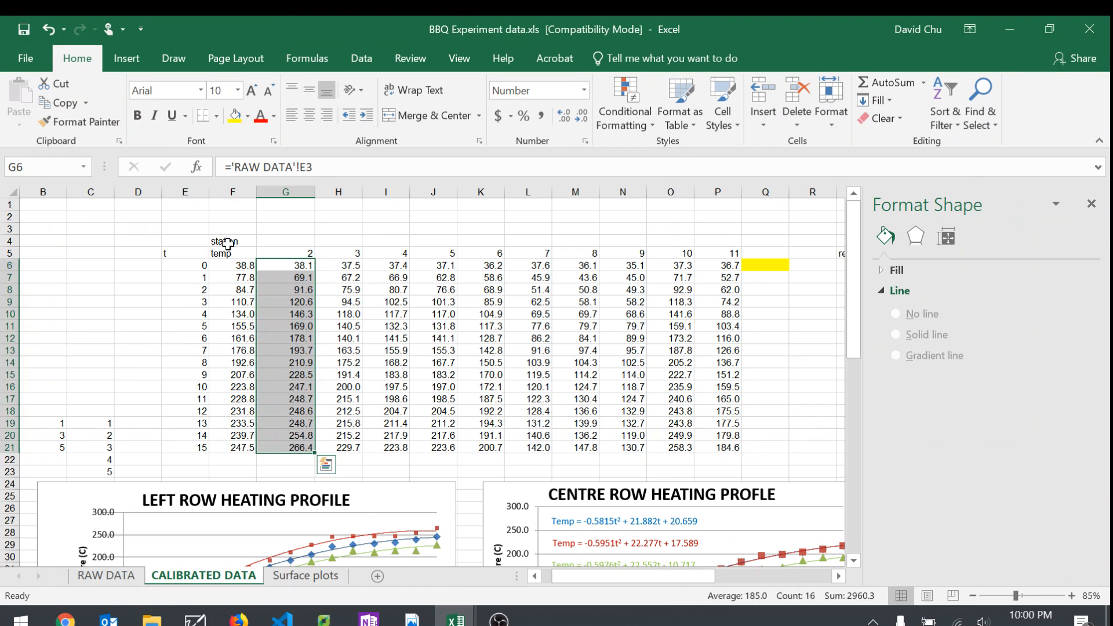
left_click_drag(228, 252, 736, 451)
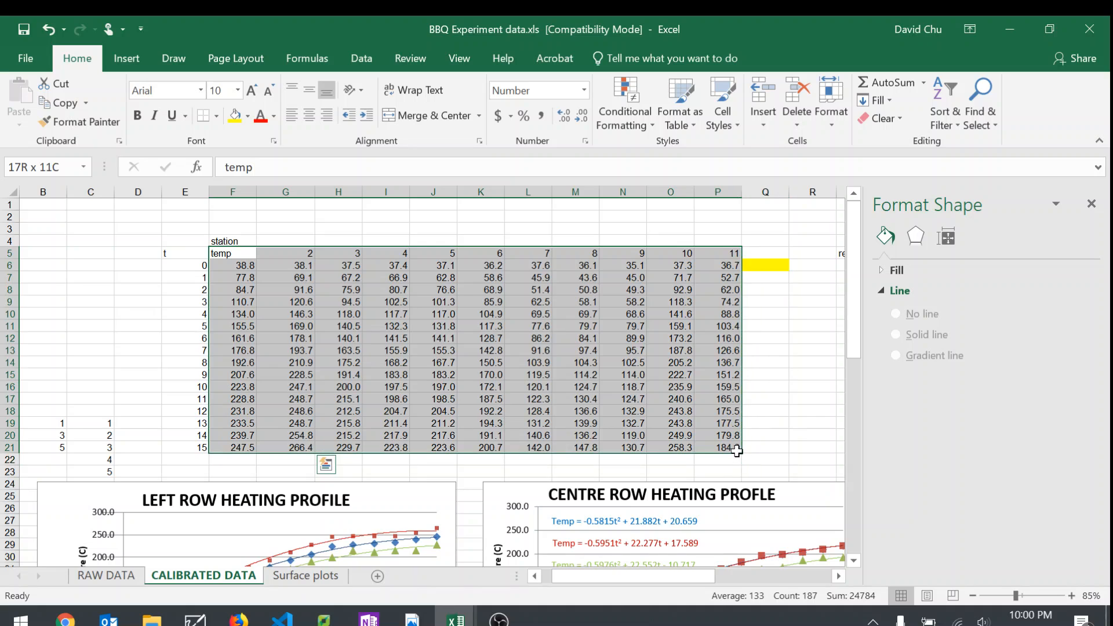
left_click(126, 58)
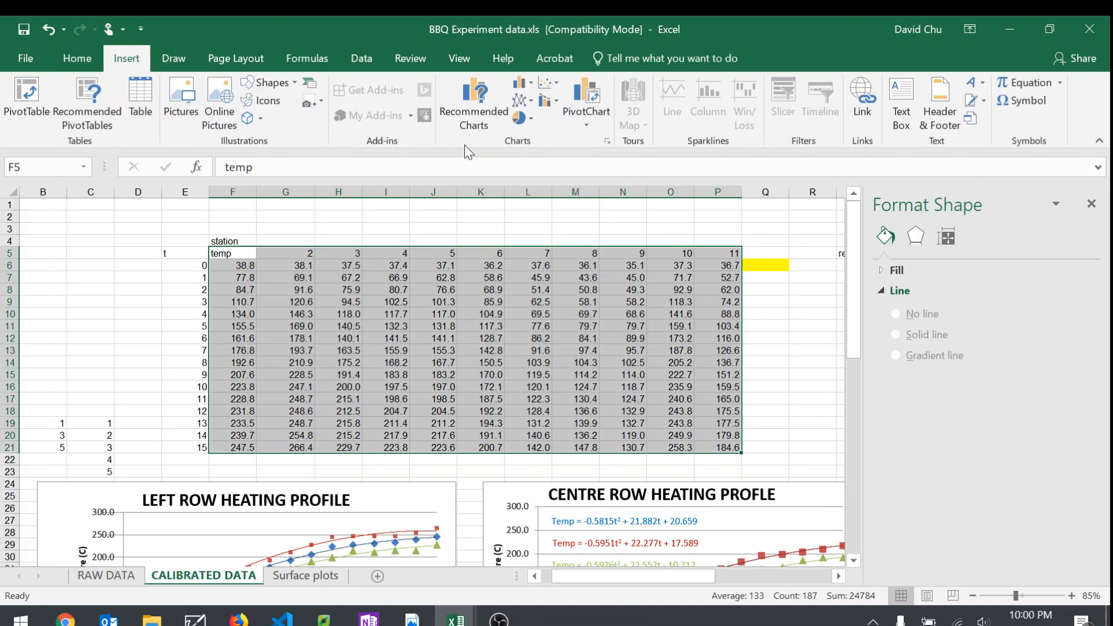
left_click(524, 101)
left_click(570, 143)
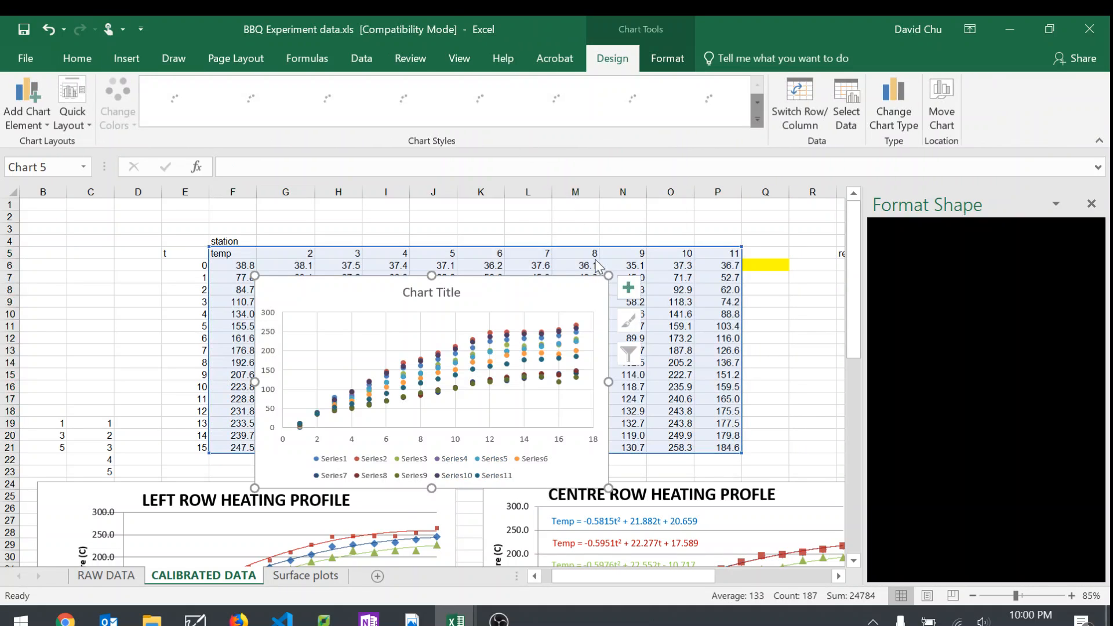
Step: Delete the new scatter chart from CALIBRATED DATA, and back in excel graphing demonstration.xlsx shift the Sample 2 chart slightly closer to the table
left_click_drag(550, 294, 570, 252)
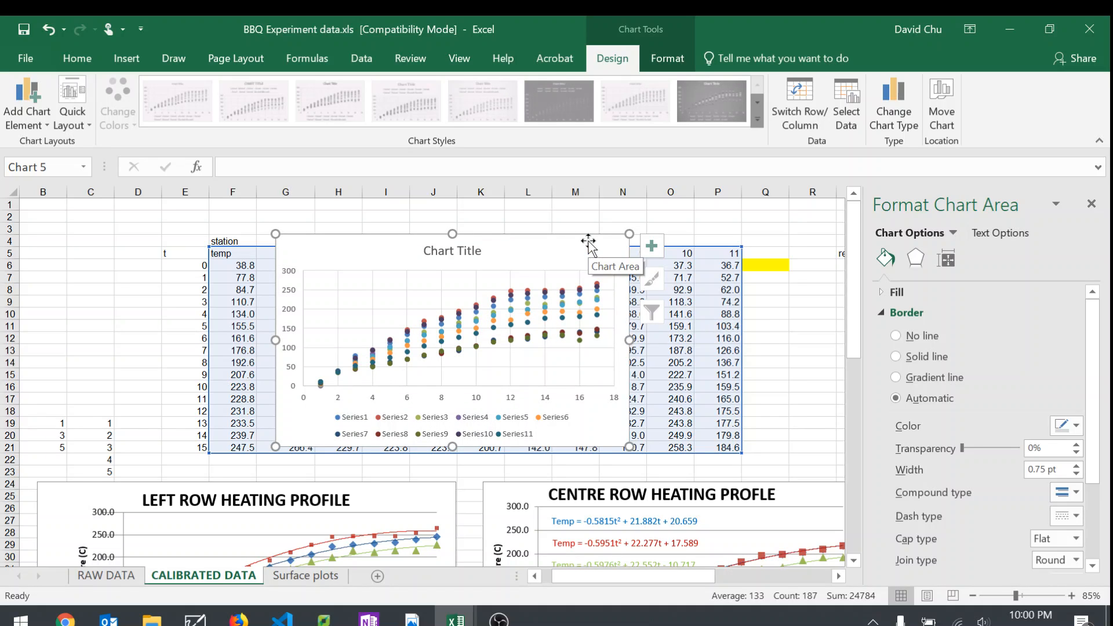
key("Delete")
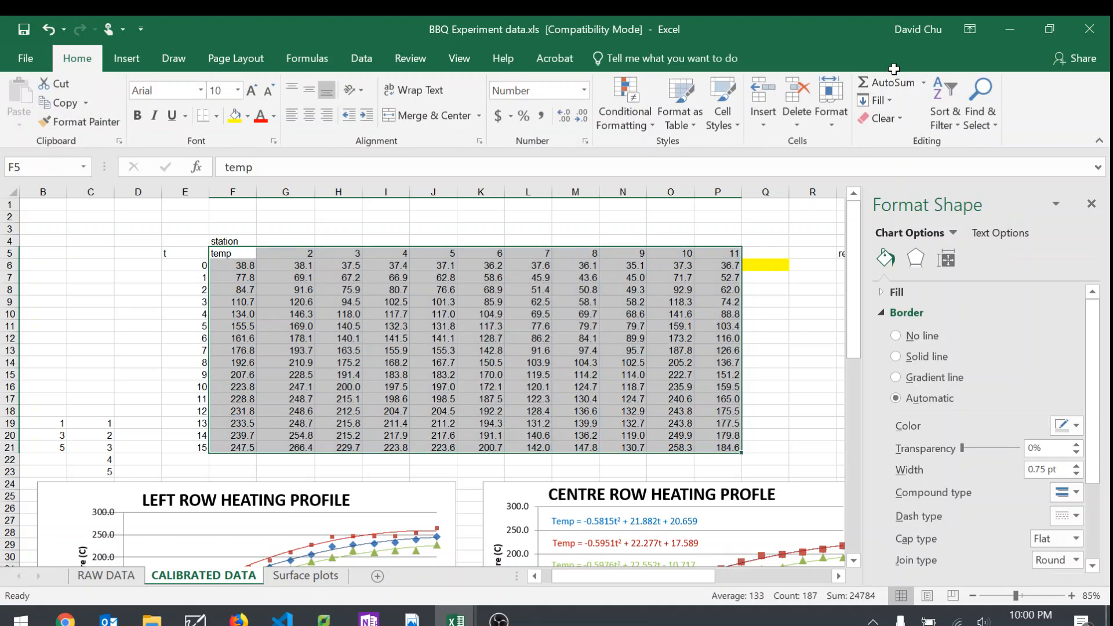
left_click(1009, 29)
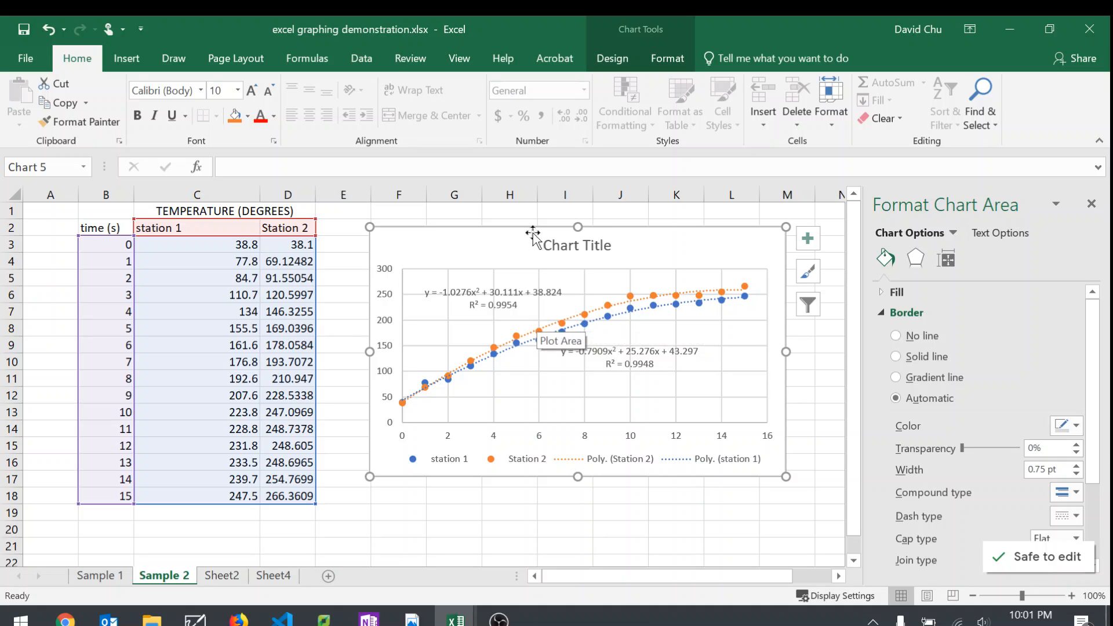
left_click_drag(500, 231, 479, 221)
Step: Examine the Sample 1 chart's enabled chart elements, trendline equation label and horizontal axis title
left_click(95, 575)
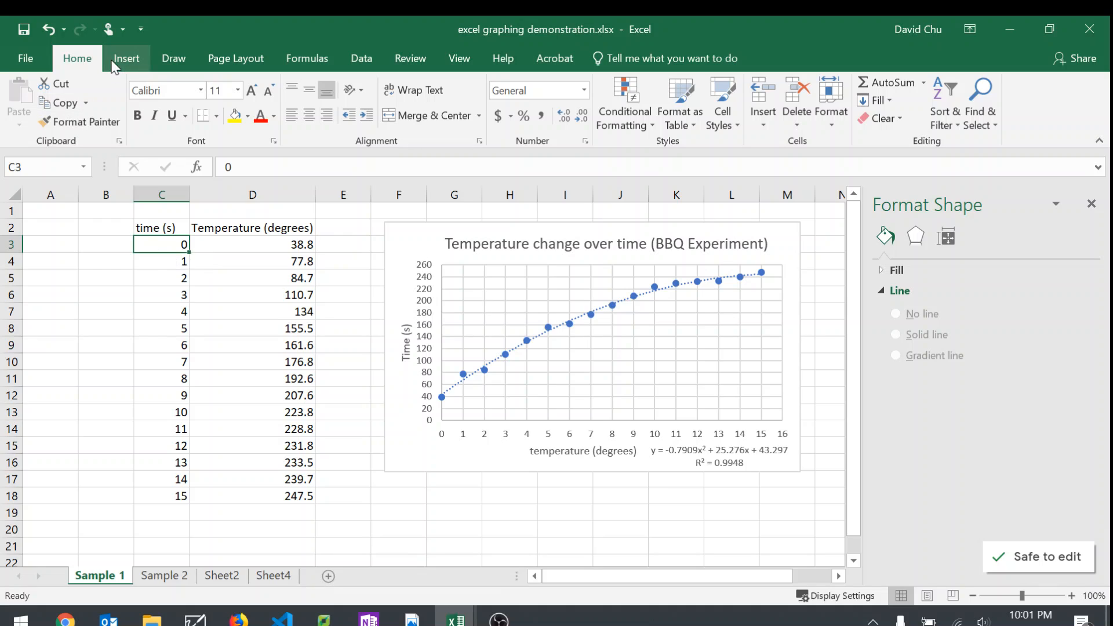
left_click(125, 58)
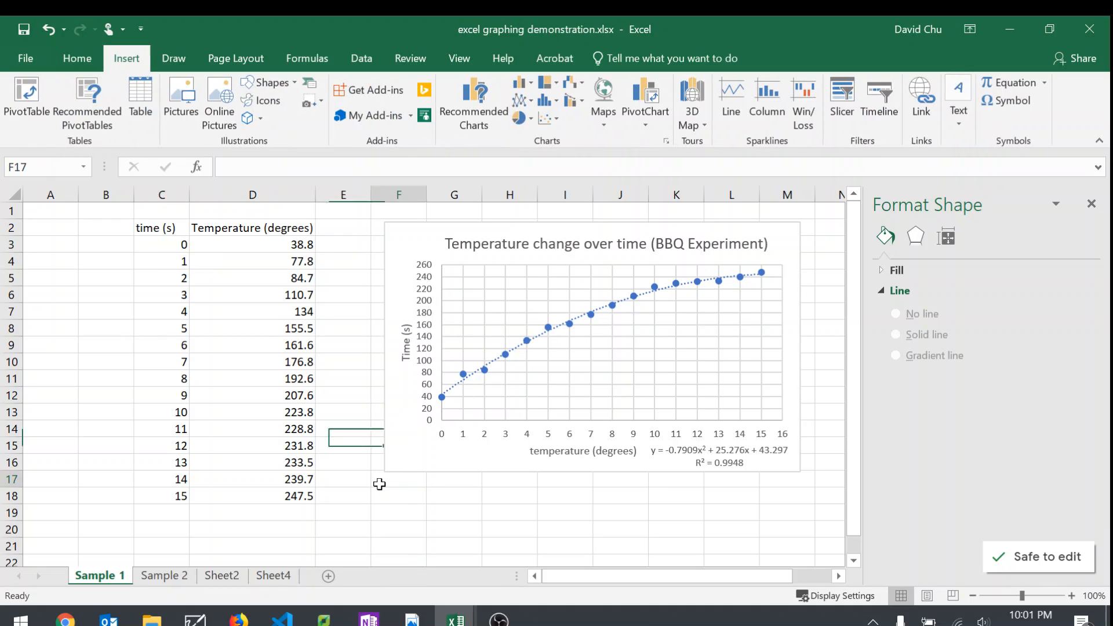
left_click(400, 377)
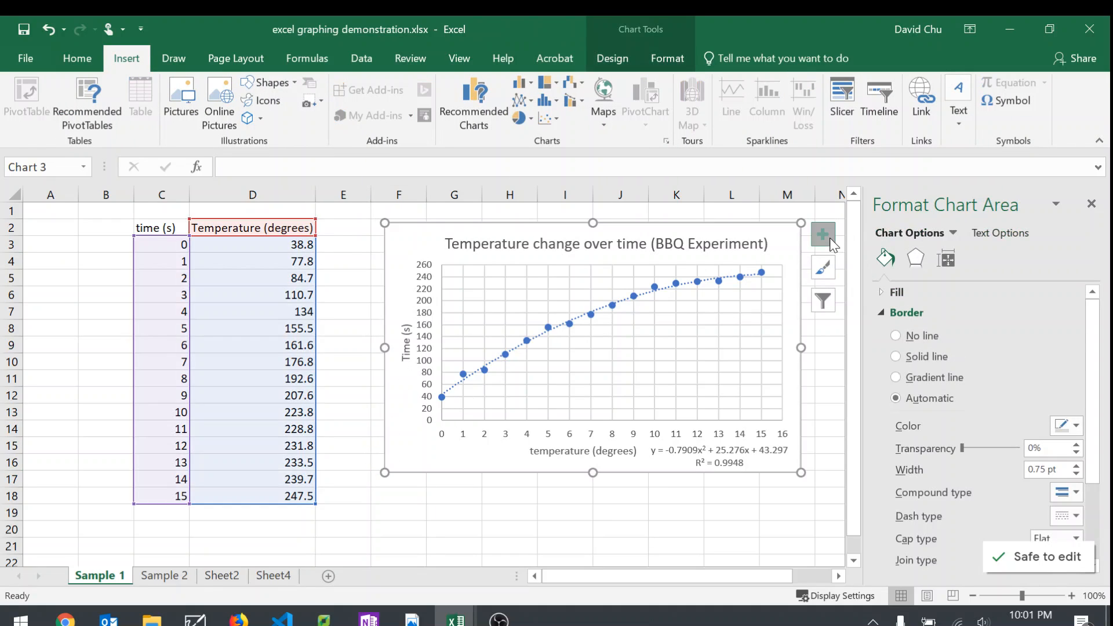
left_click(821, 234)
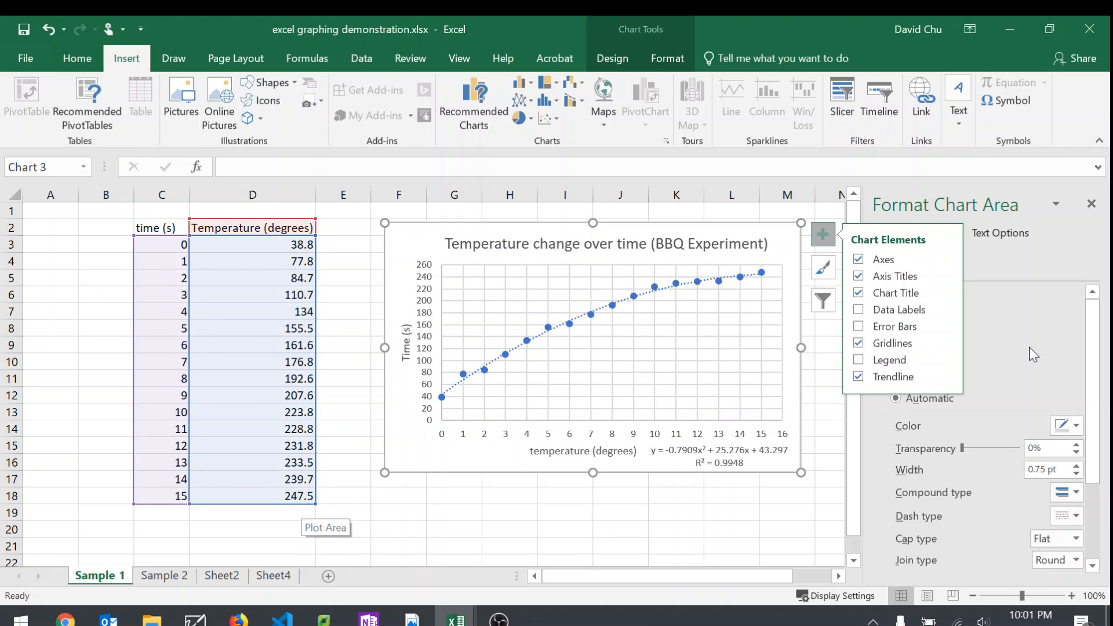
left_click(730, 529)
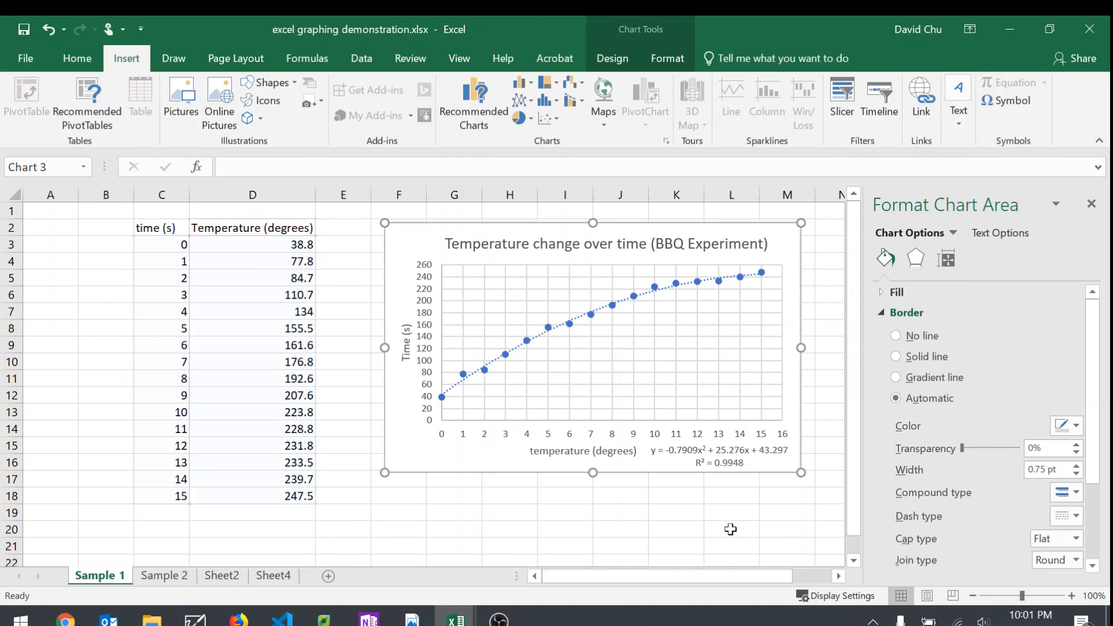
left_click(692, 451)
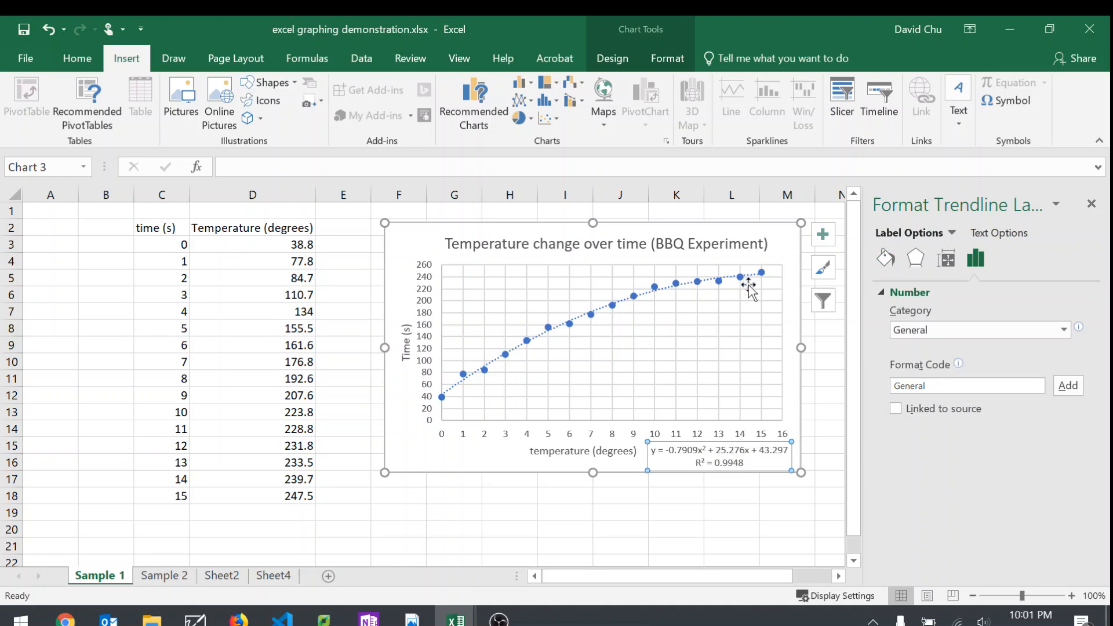
left_click(603, 508)
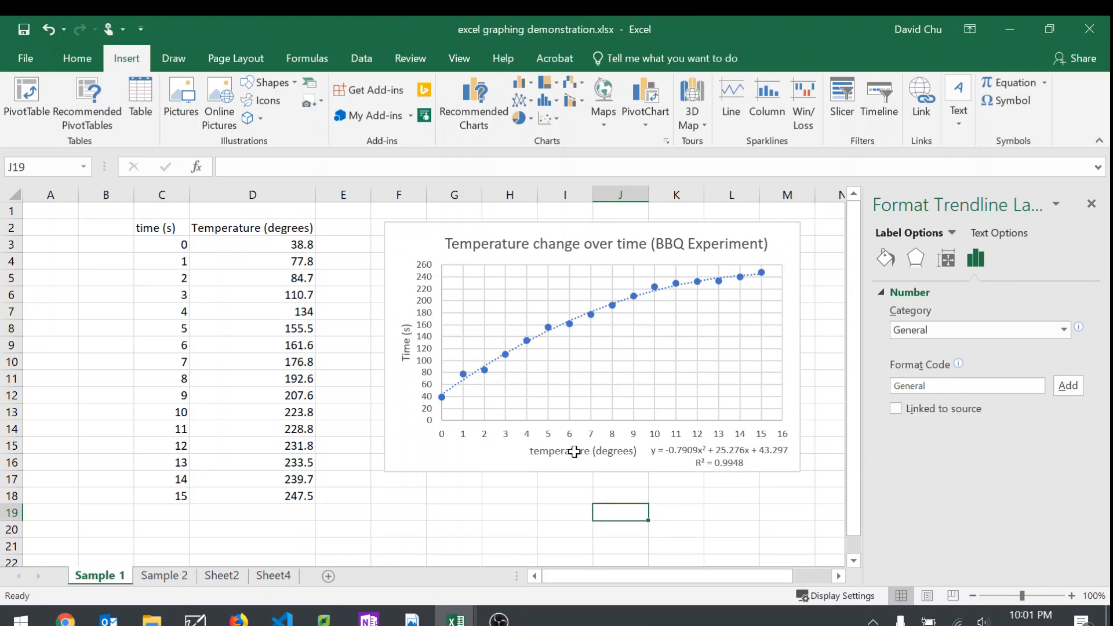
left_click(573, 451)
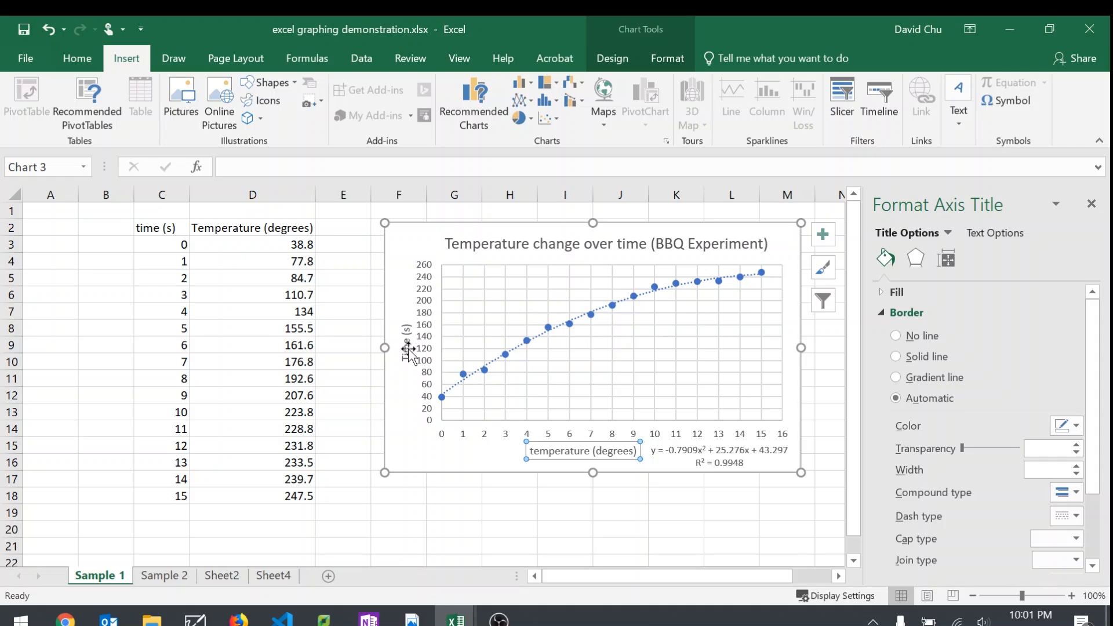
Step: Return to the Sample 2 sheet and examine the station 1 data in C2:C18 and the time (s) header
left_click(164, 576)
left_click(399, 513)
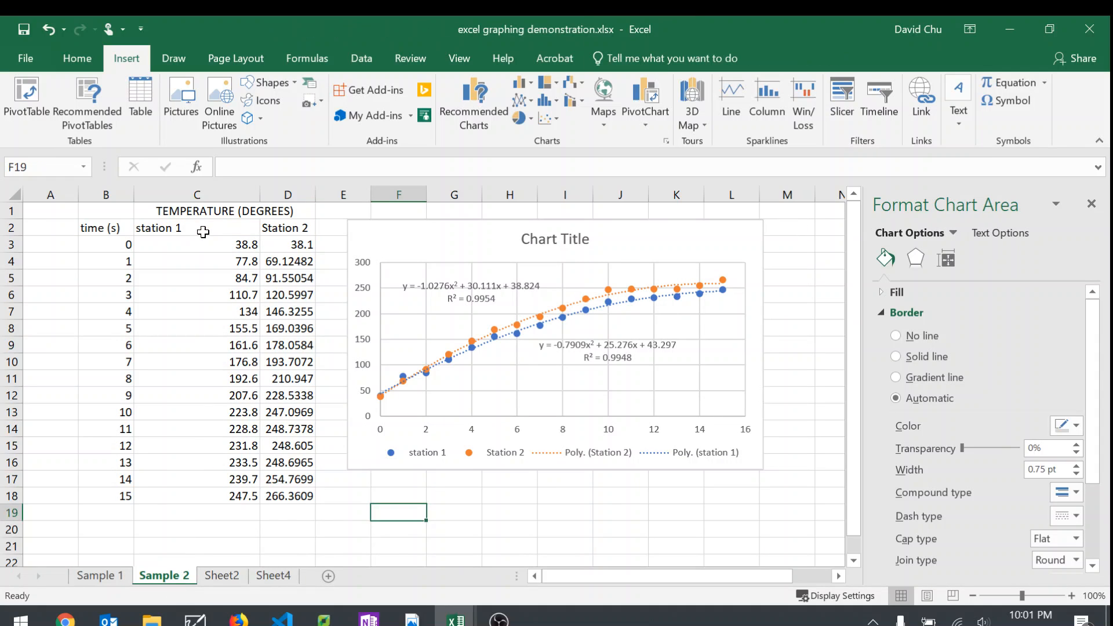
left_click_drag(199, 227, 202, 491)
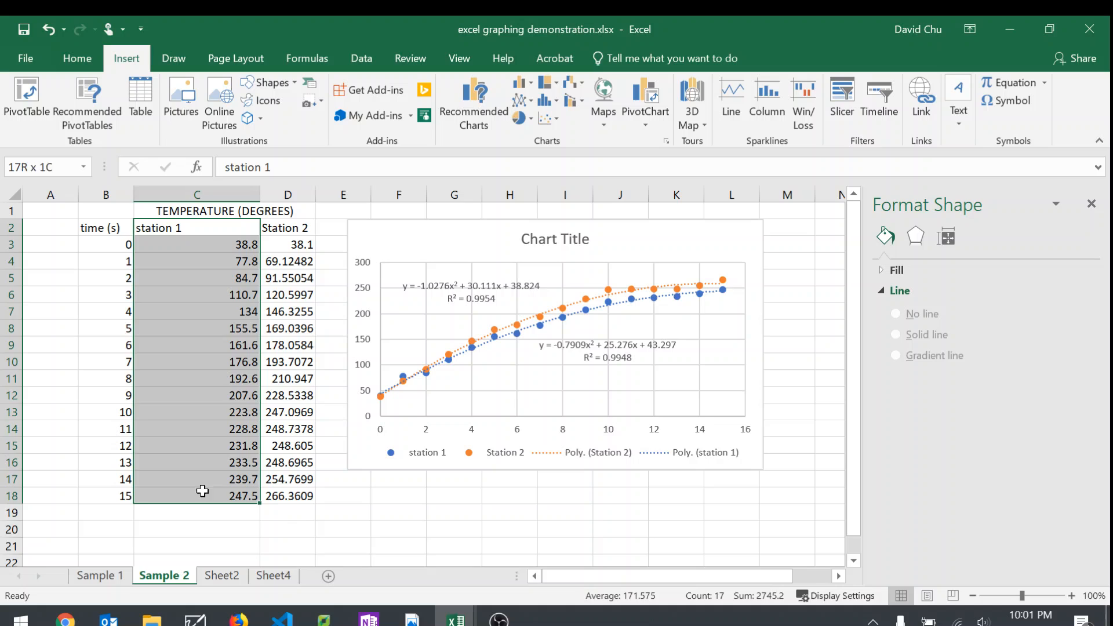
left_click(93, 226)
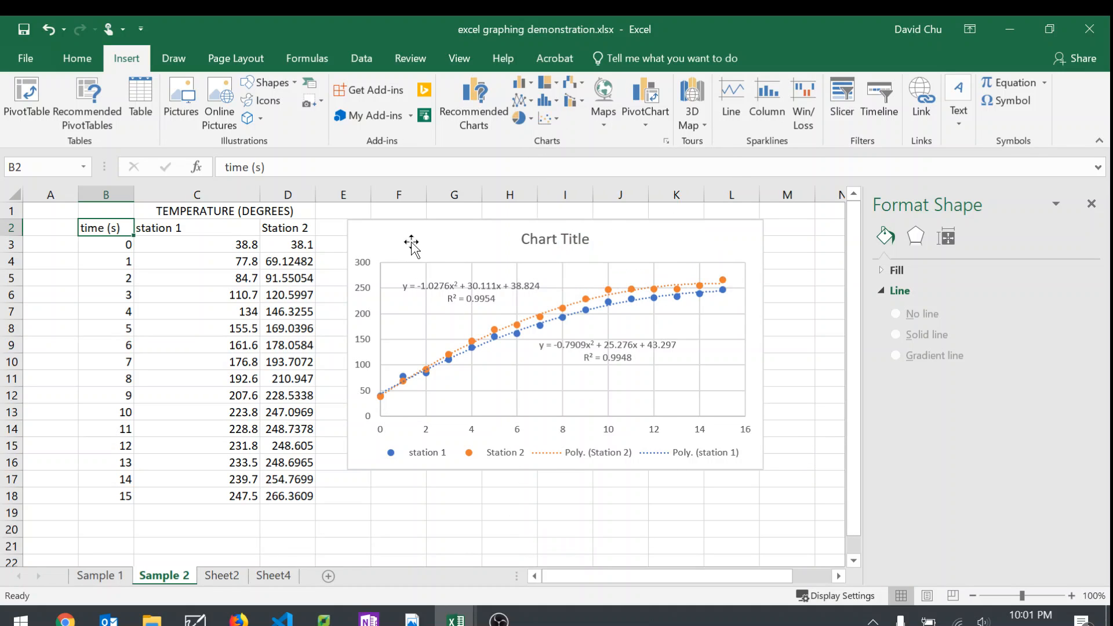
Step: Try to add axis titles to the combined station 1 and Station 2 chart, and deselect the chart
left_click(412, 247)
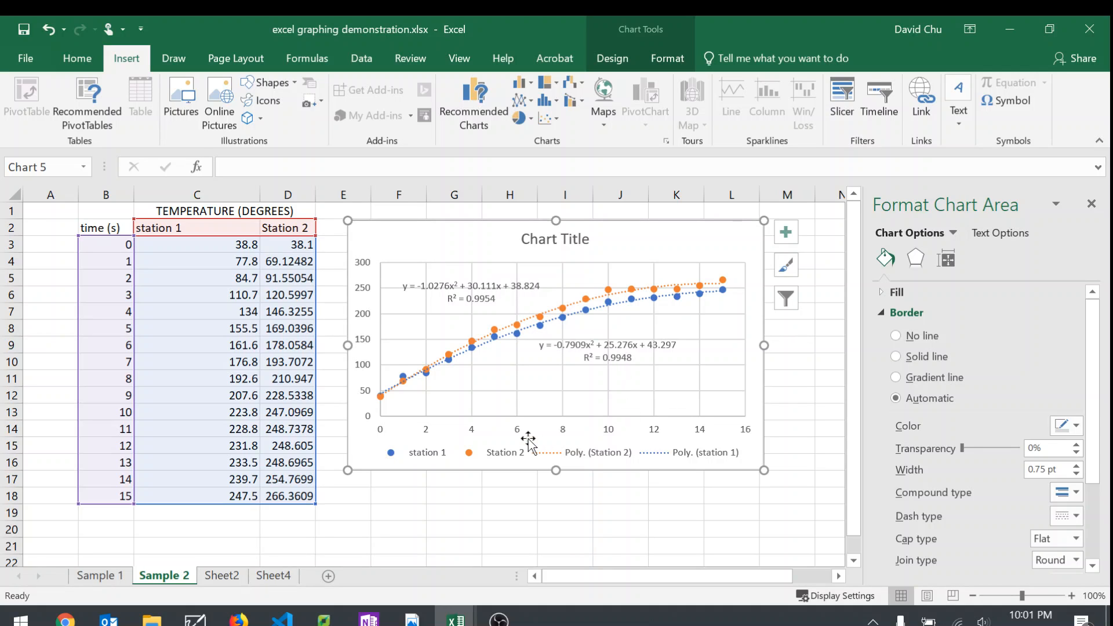
left_click(519, 434)
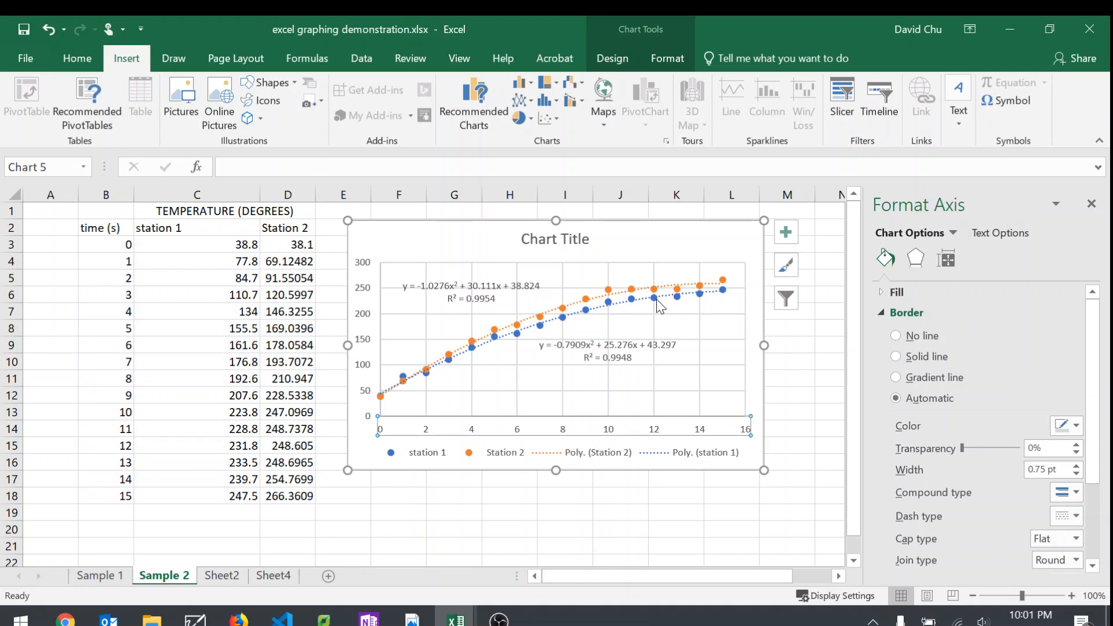
left_click(786, 234)
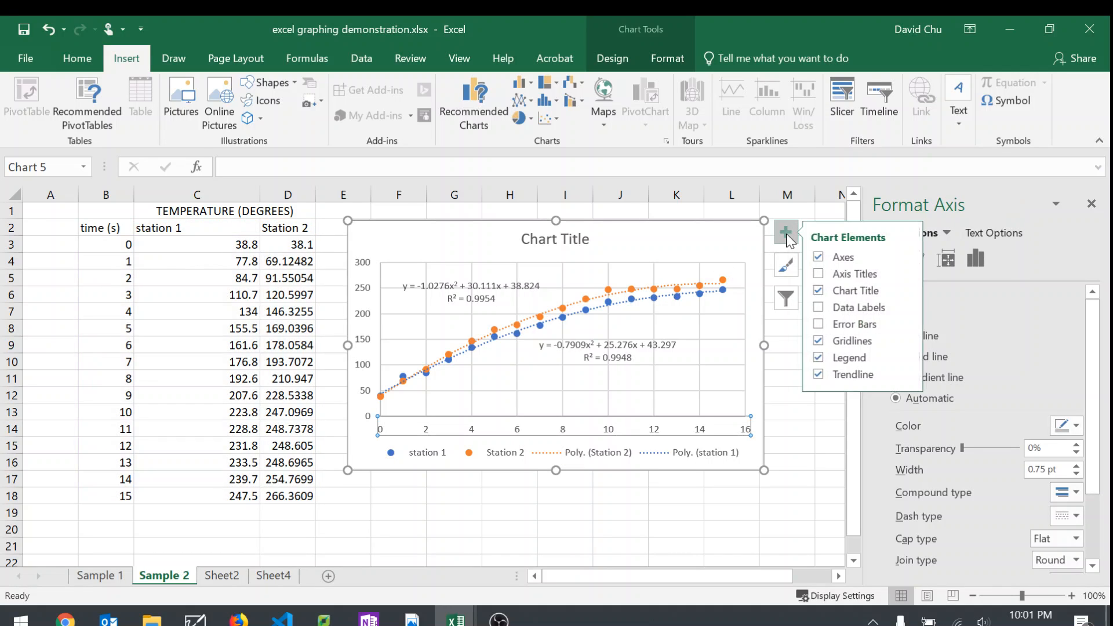
left_click(822, 274)
left_click(809, 497)
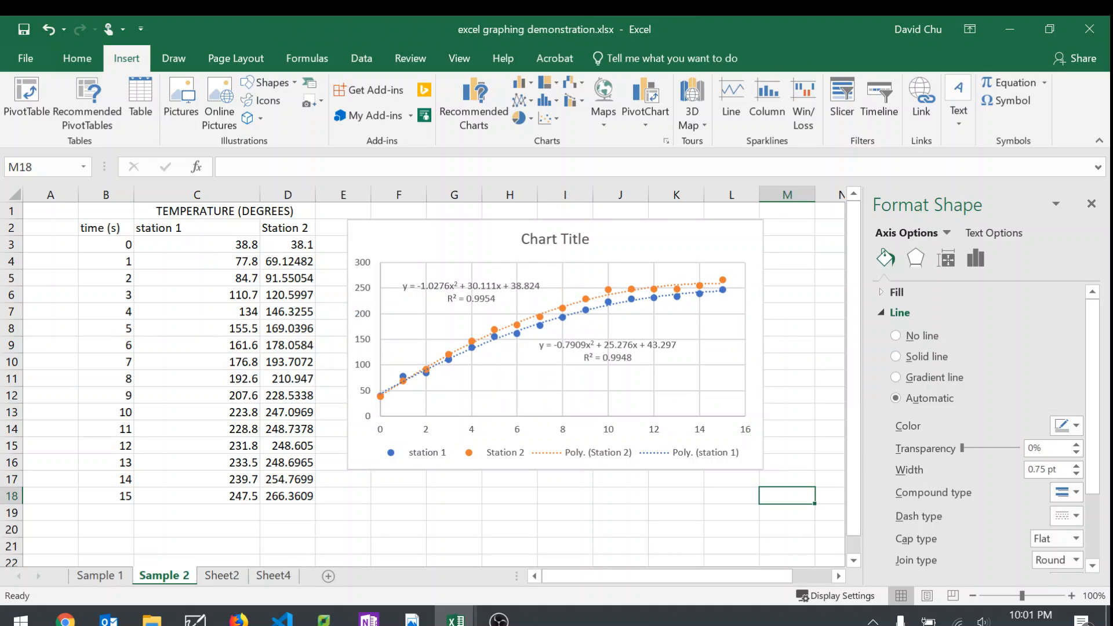